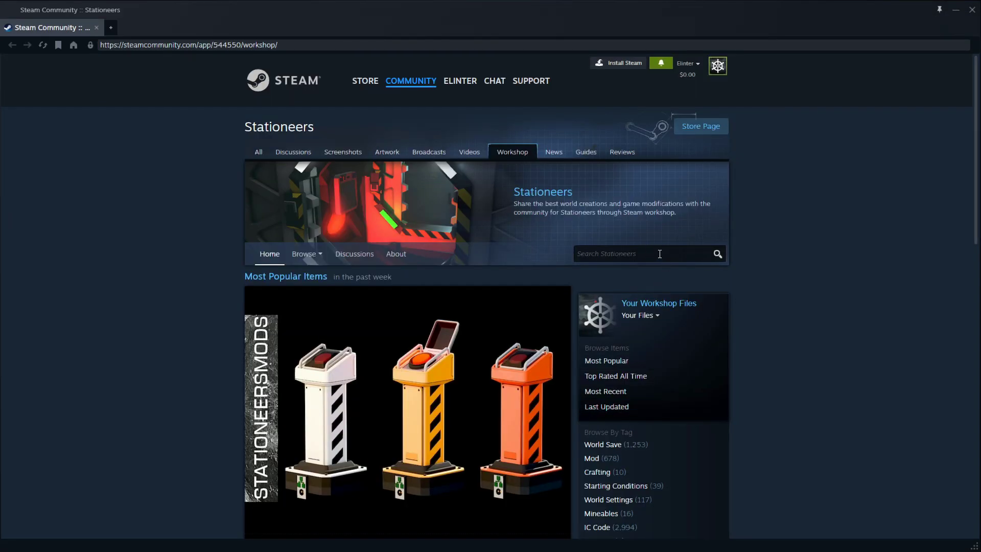
Search the Stationeers workshop for 'extra traders'
click(660, 254)
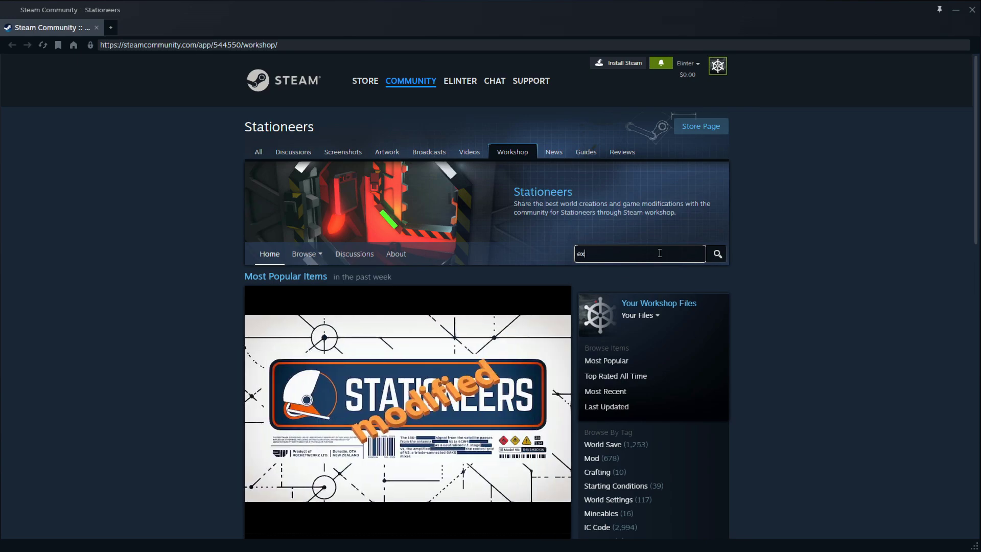
text(extra)
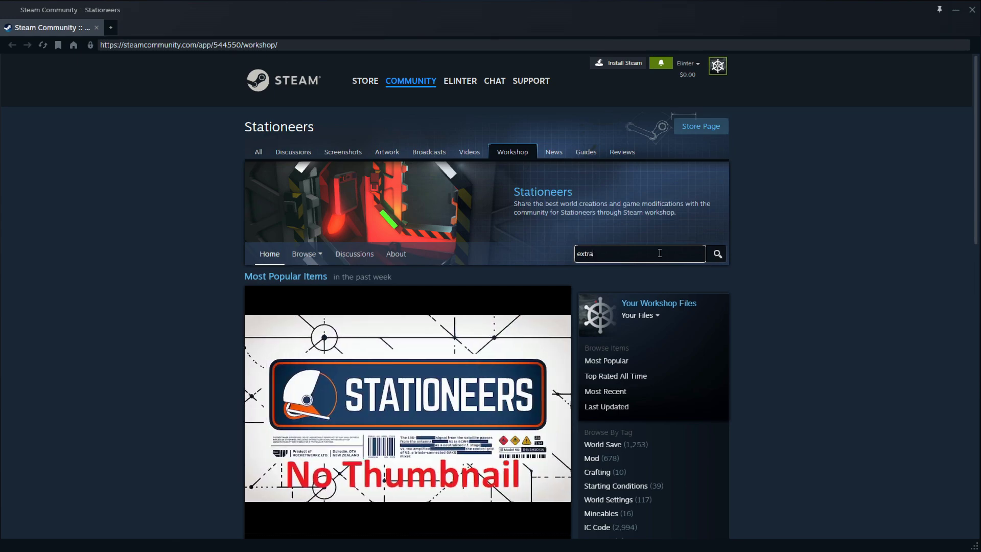
text( traders)
key(Return)
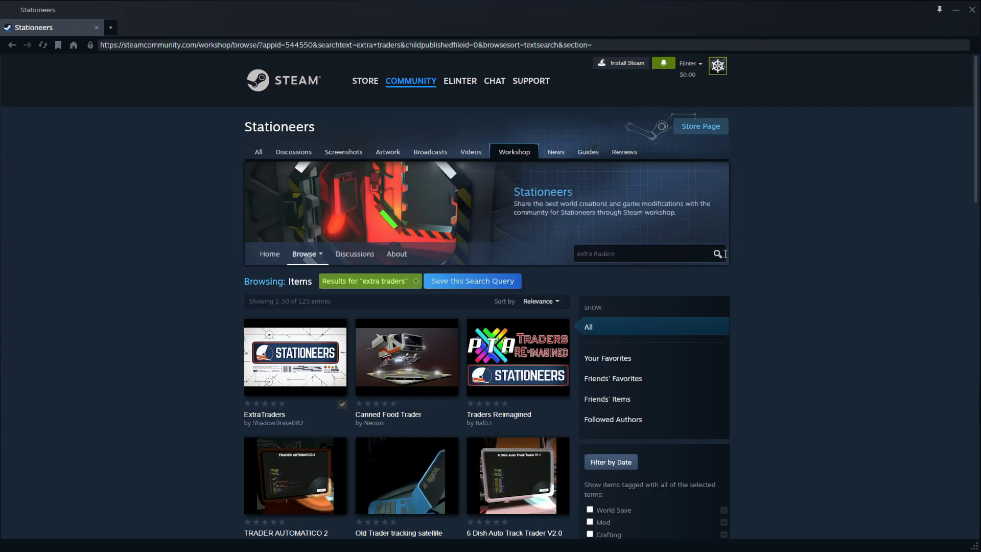
Open the subscribed ExtraTraders mod page and look through its description
click(288, 381)
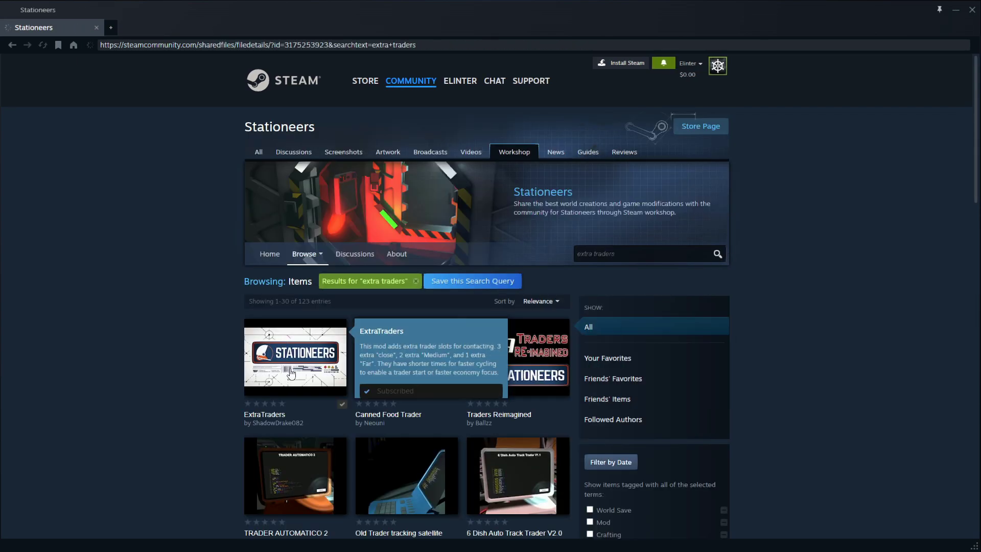
scroll(816, 342, down, 4)
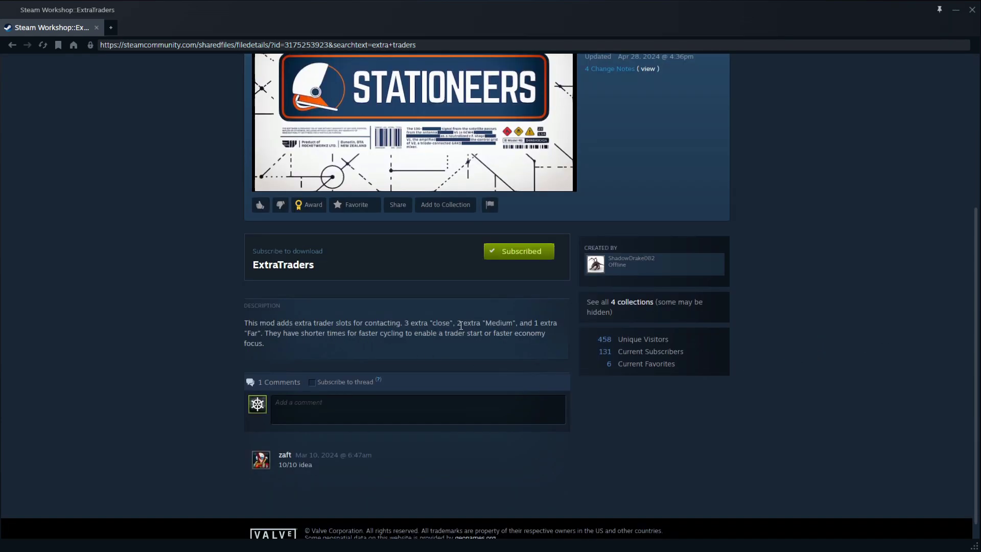
scroll(806, 354, up, 2)
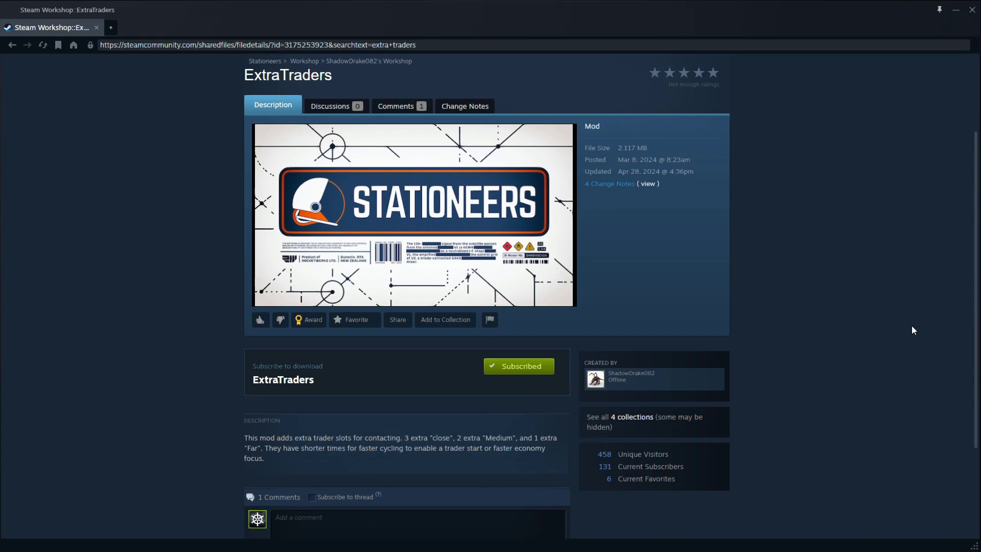
scroll(912, 331, up, 1)
scroll(910, 333, down, 1)
scroll(272, 346, down, 2)
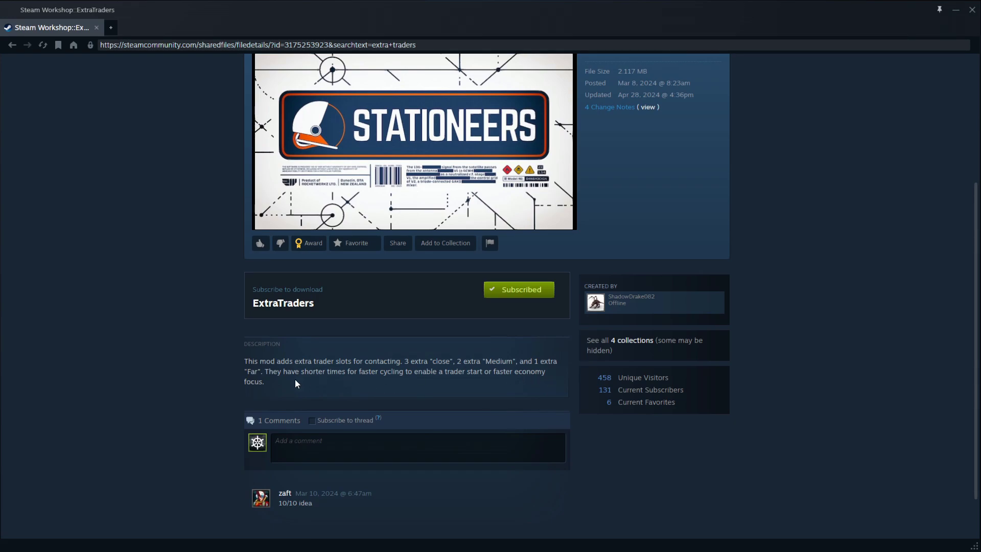
scroll(396, 340, up, 1)
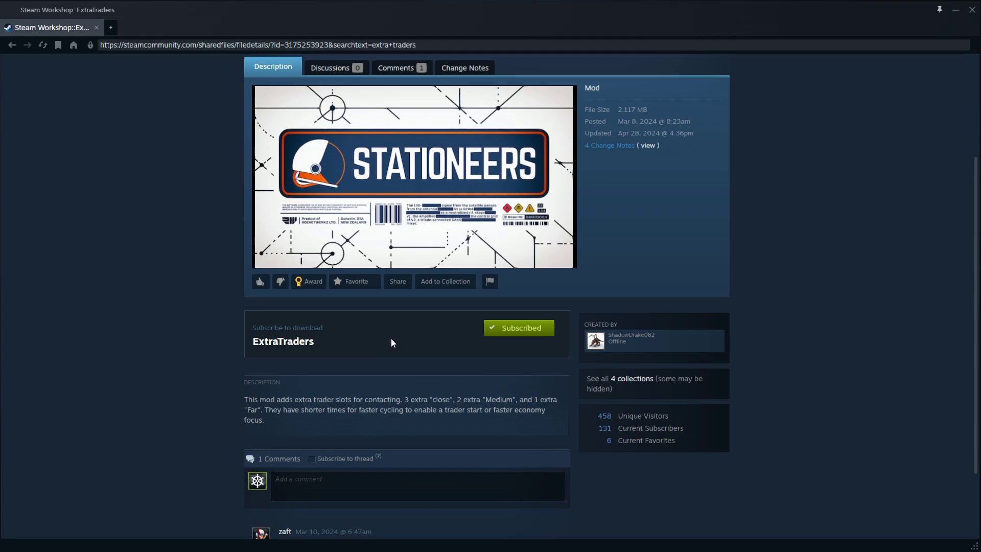
scroll(416, 338, up, 2)
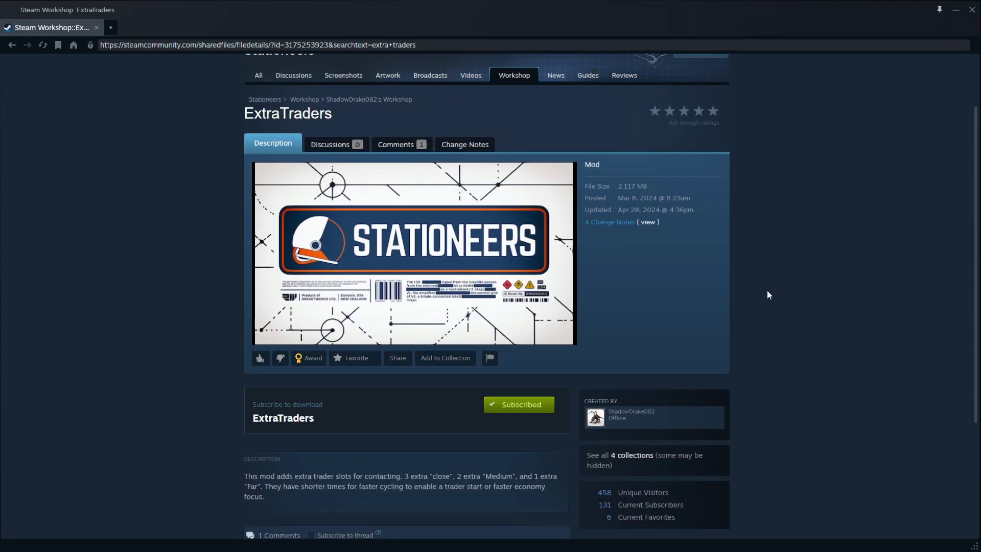
Replace the workshop search text with 'render distance' and run the search
click(11, 45)
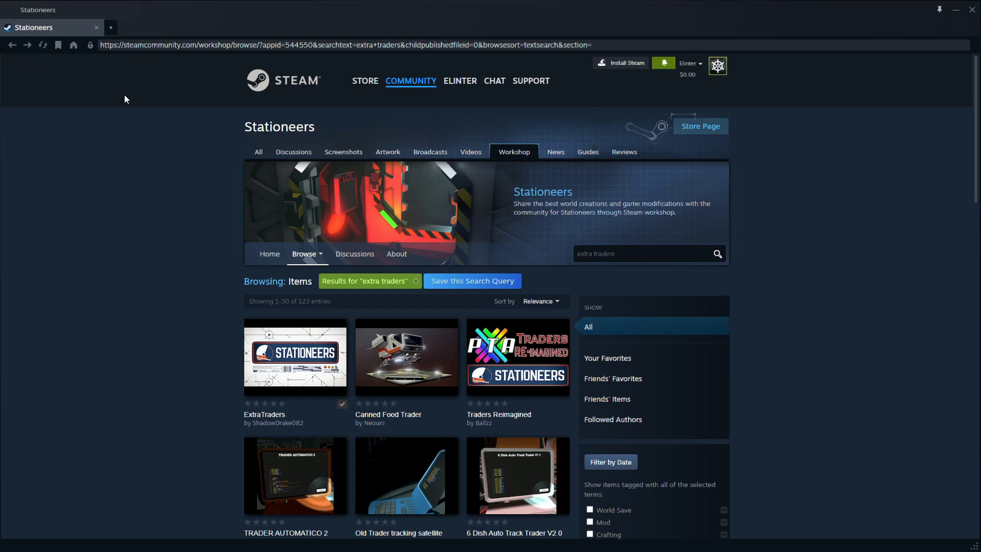
drag(633, 253, 562, 259)
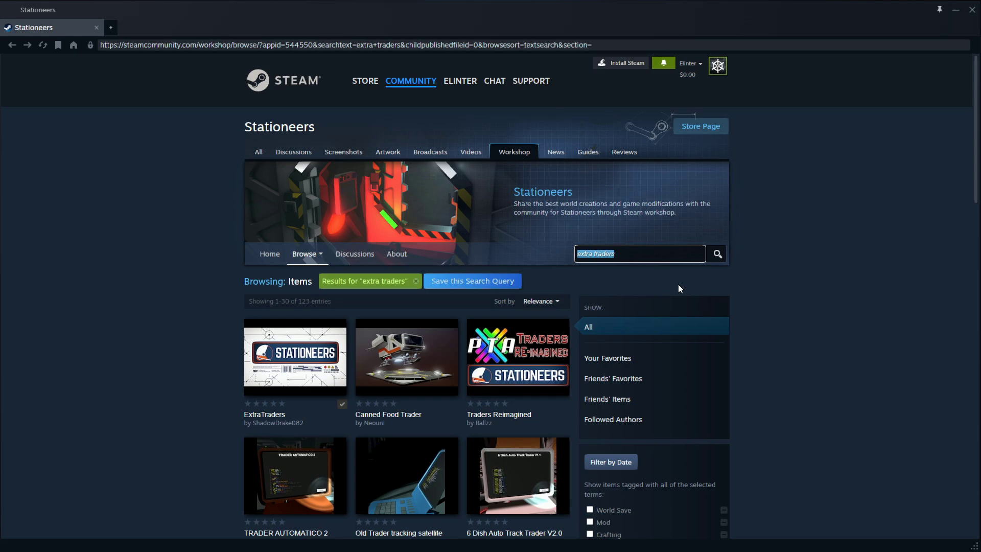
text(render distance)
key(Return)
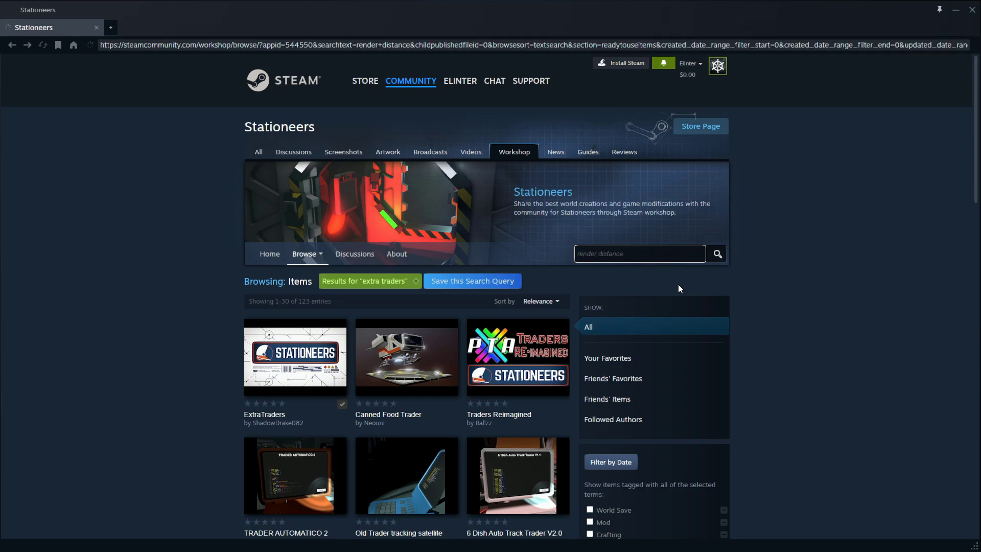
Open the Render Distance Multiplier [BepinexMods] page and read through its description
click(290, 354)
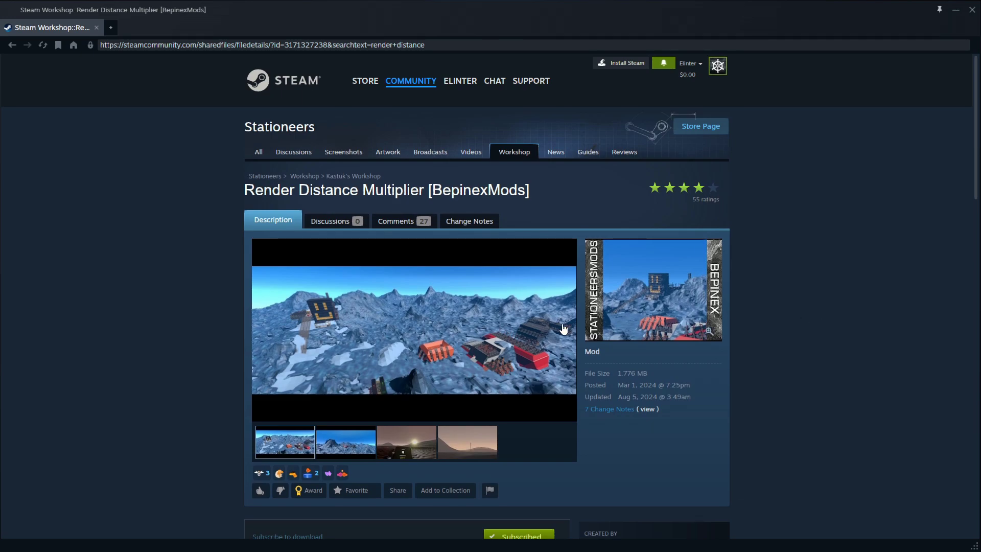
scroll(833, 340, down, 1)
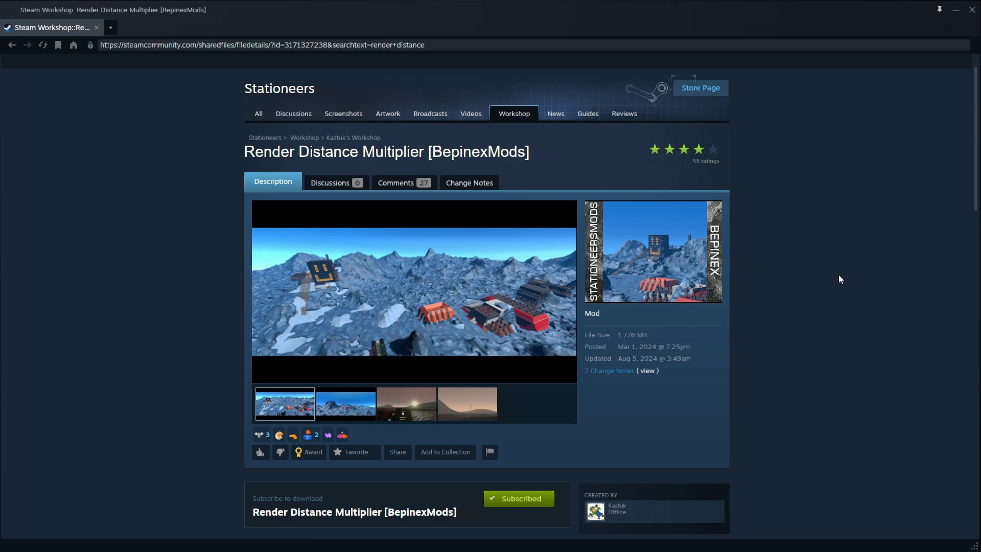
scroll(838, 276, down, 1)
scroll(848, 277, down, 1)
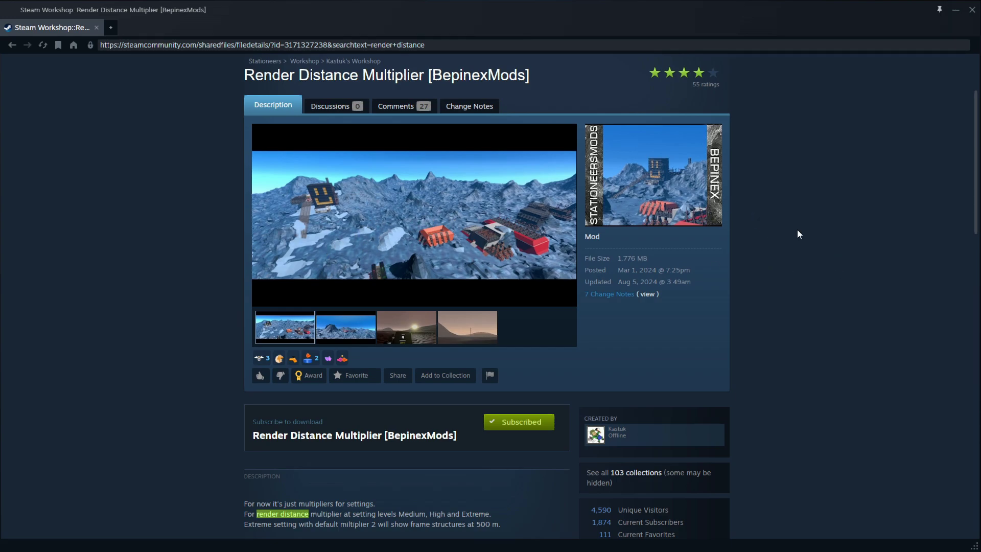
scroll(813, 236, down, 1)
scroll(824, 238, down, 1)
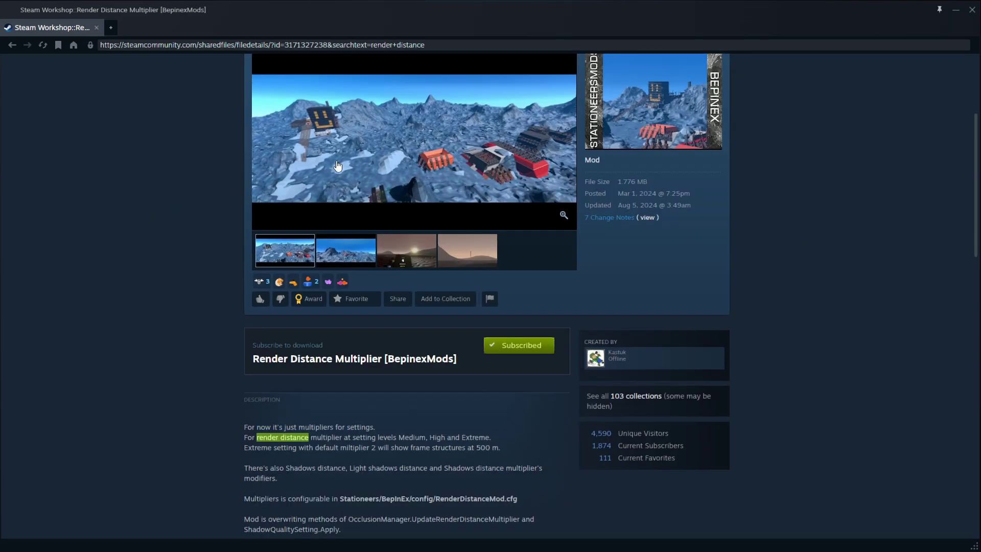
scroll(838, 235, down, 3)
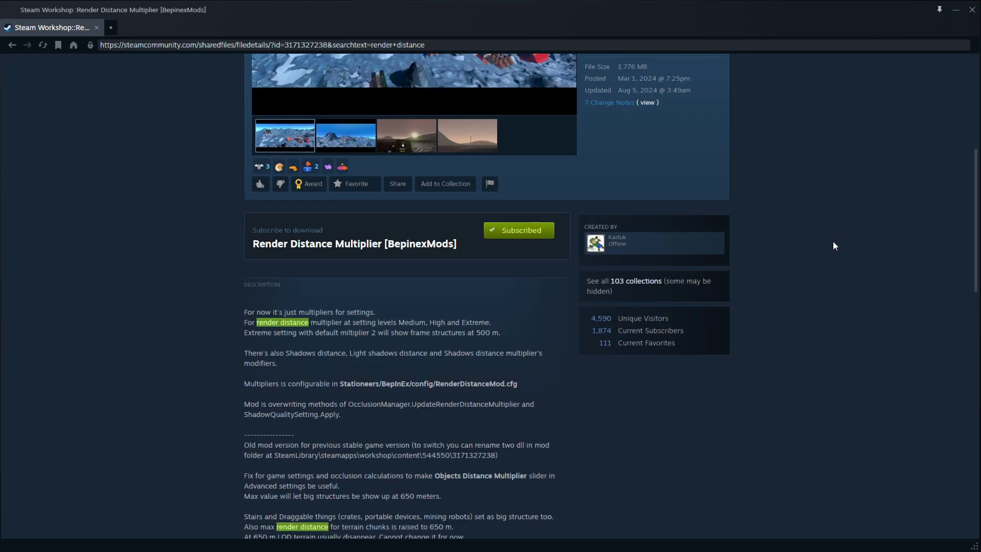
scroll(823, 256, down, 1)
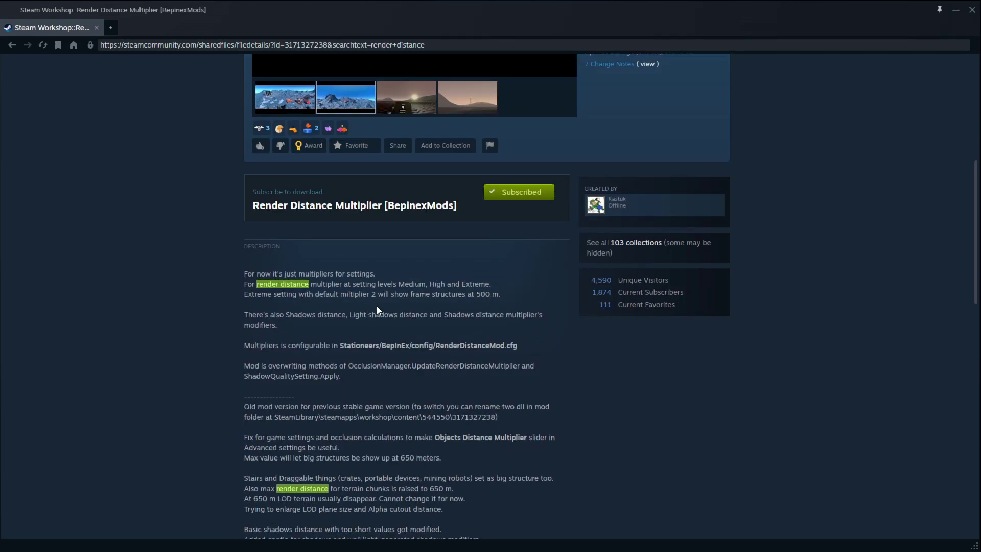
scroll(380, 350, up, 2)
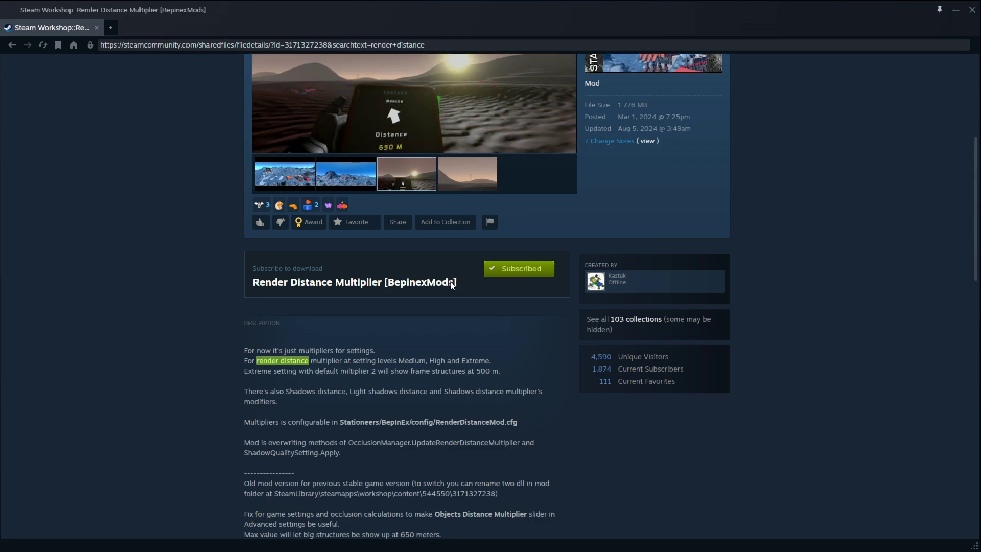
drag(384, 282, 450, 287)
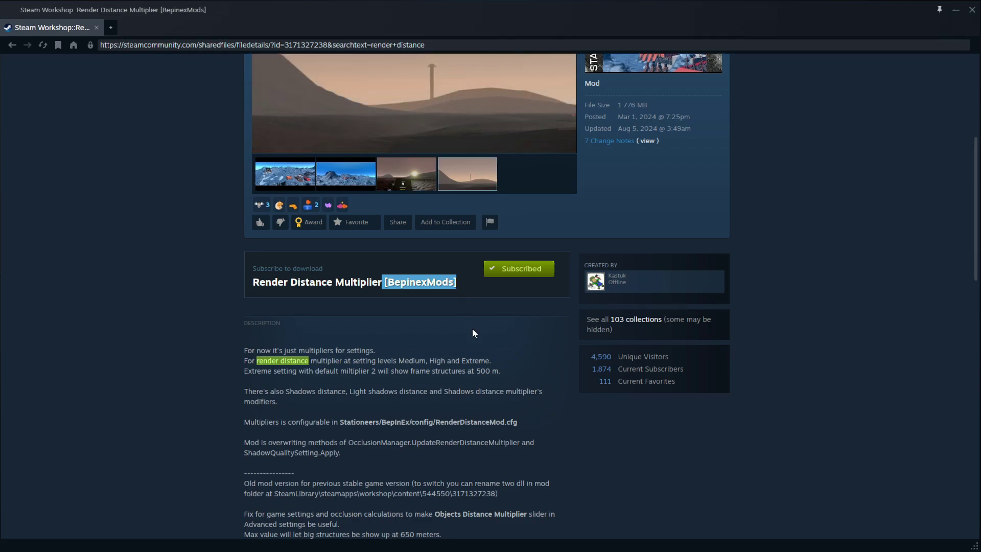
click(509, 339)
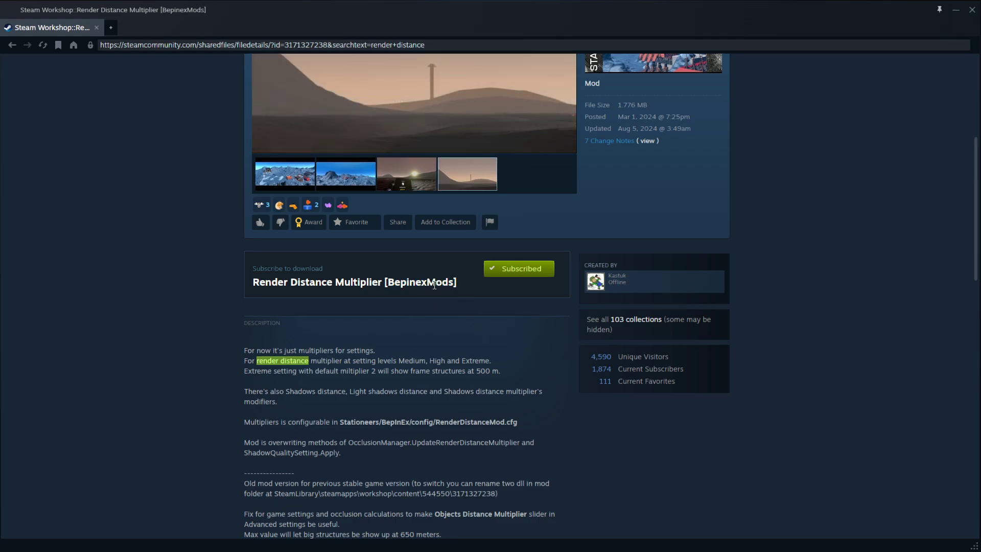
Scroll the description to its BepInEx and StationeersMods Installation section and back up
scroll(483, 346, down, 3)
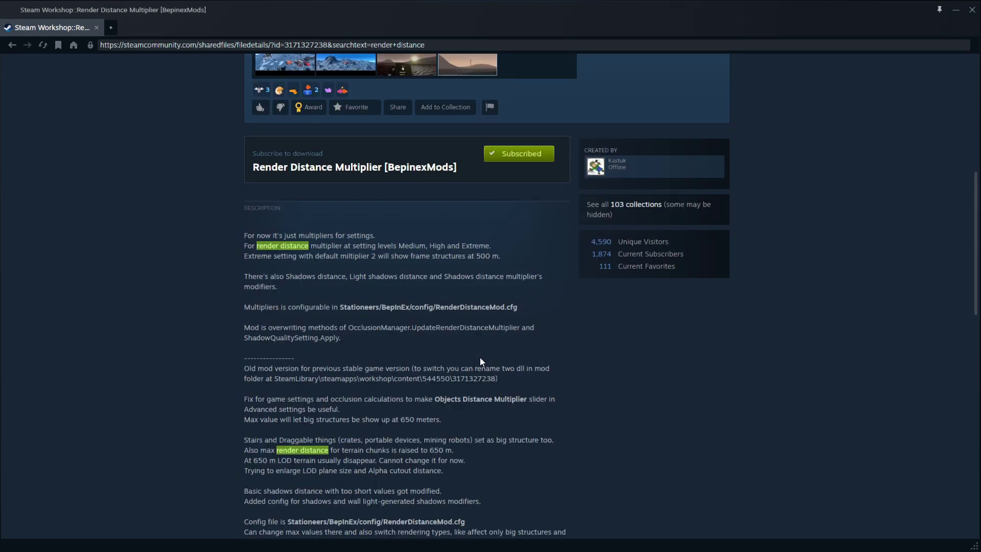
scroll(479, 372, down, 1)
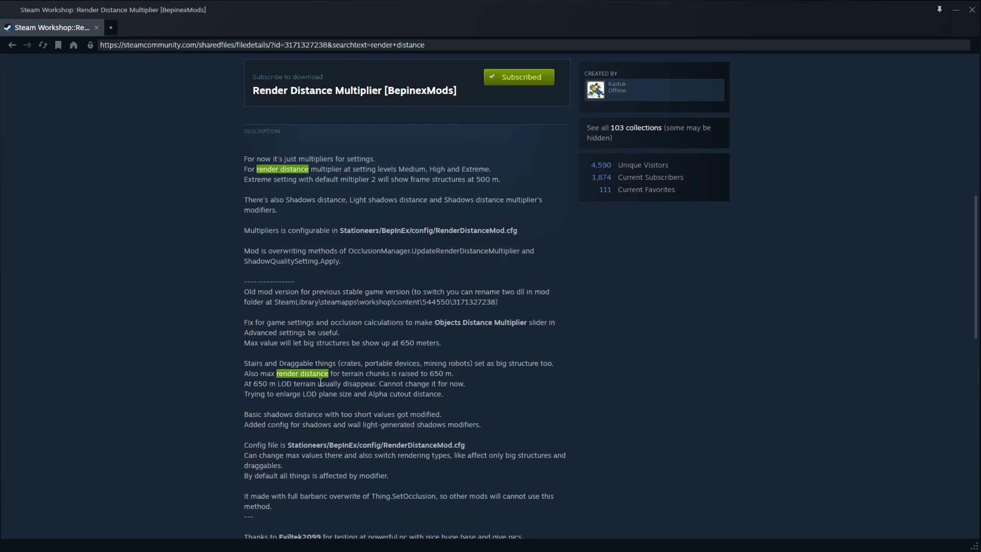
scroll(321, 383, down, 3)
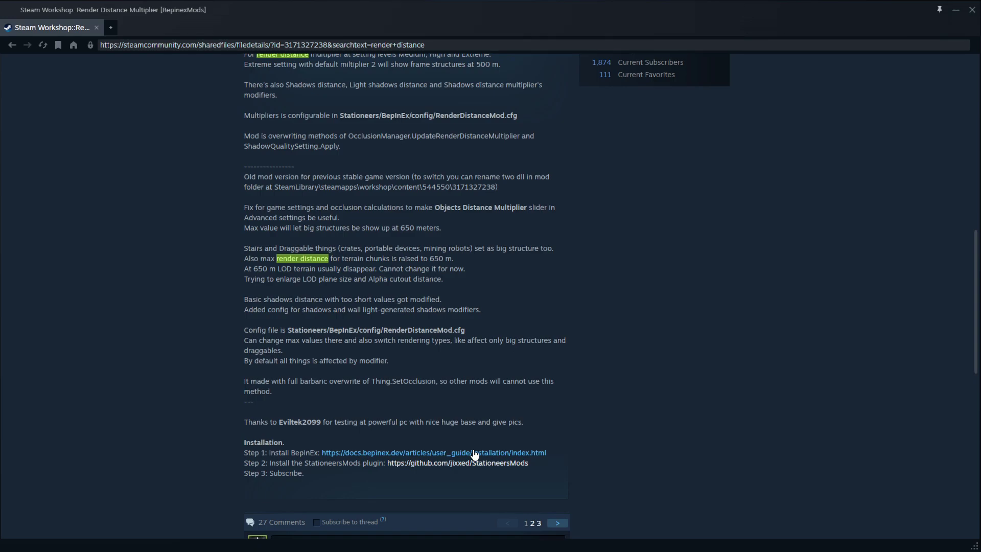
scroll(690, 419, up, 6)
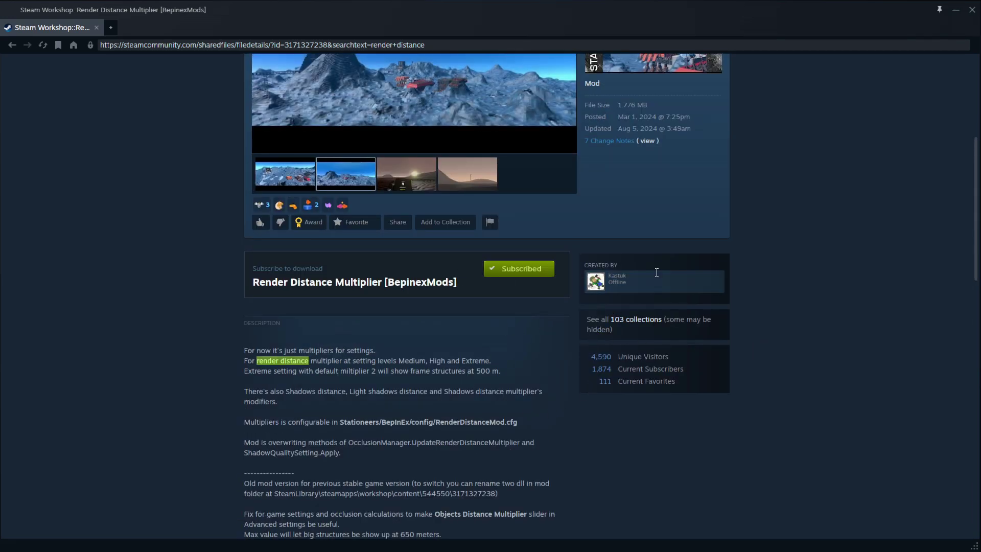
scroll(868, 287, up, 5)
scroll(871, 288, down, 3)
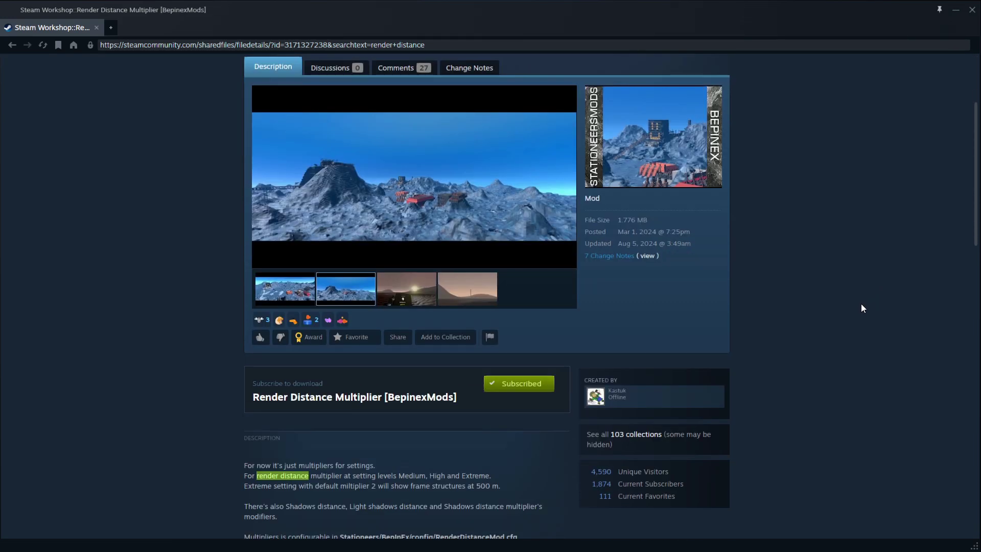
scroll(603, 169, up, 3)
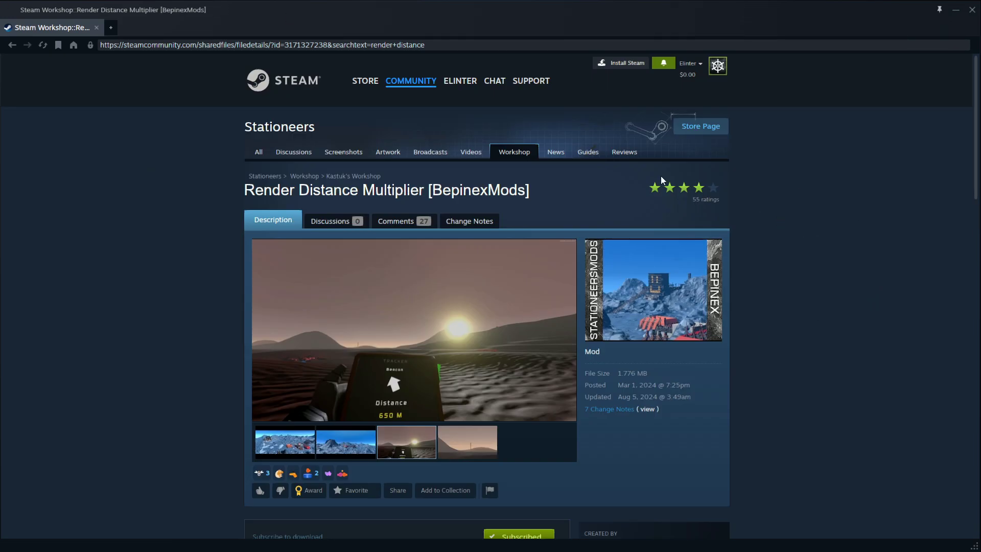
From the Stationeers Workshop home page, search for 'cctv'
click(510, 157)
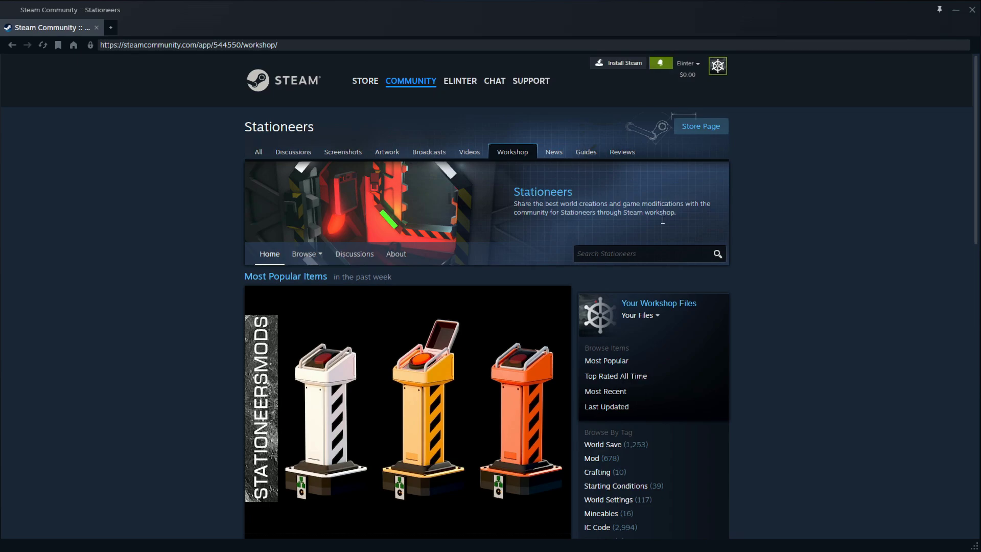
click(649, 256)
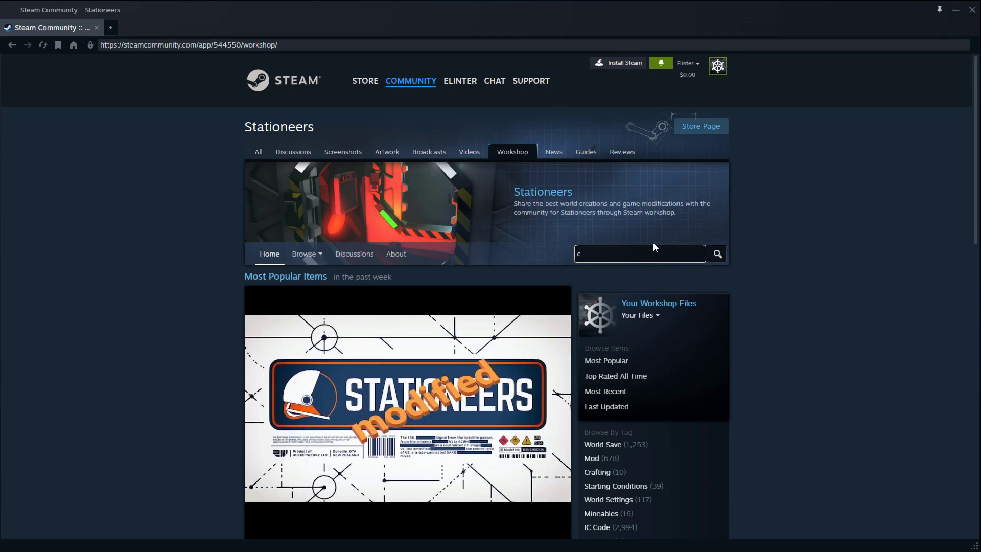
text(tv)
key(Return)
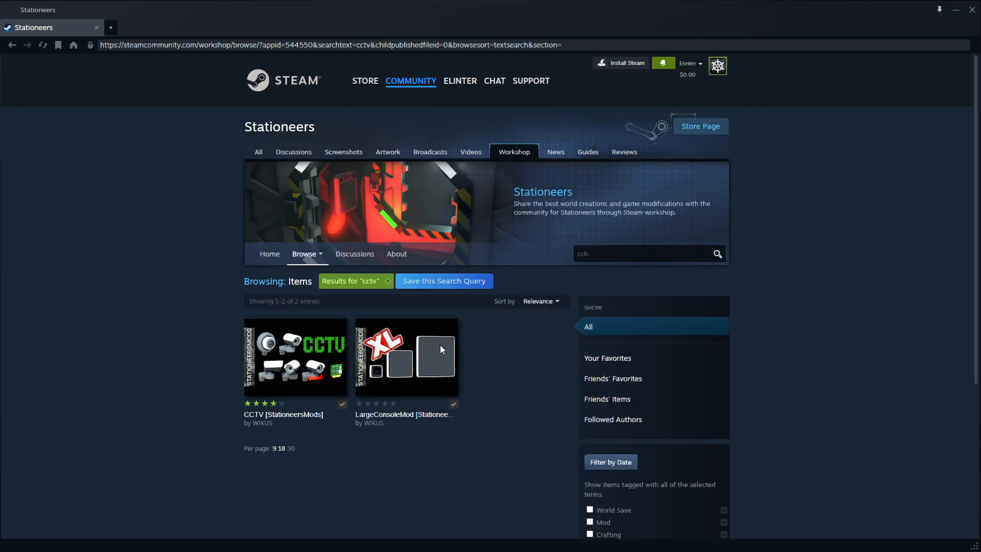
Open the CCTV [StationeersMods] page and scroll to its requirements
click(289, 357)
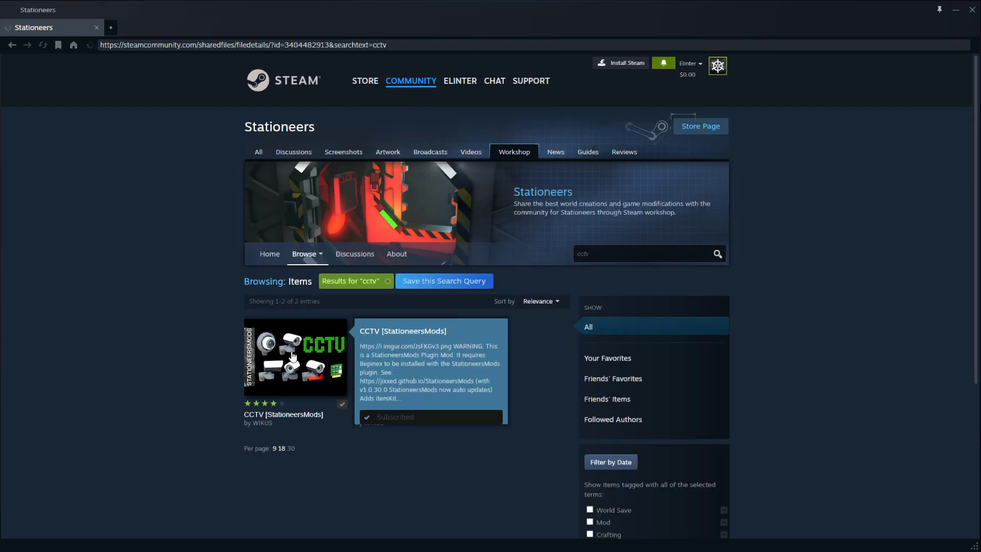
scroll(867, 296, down, 5)
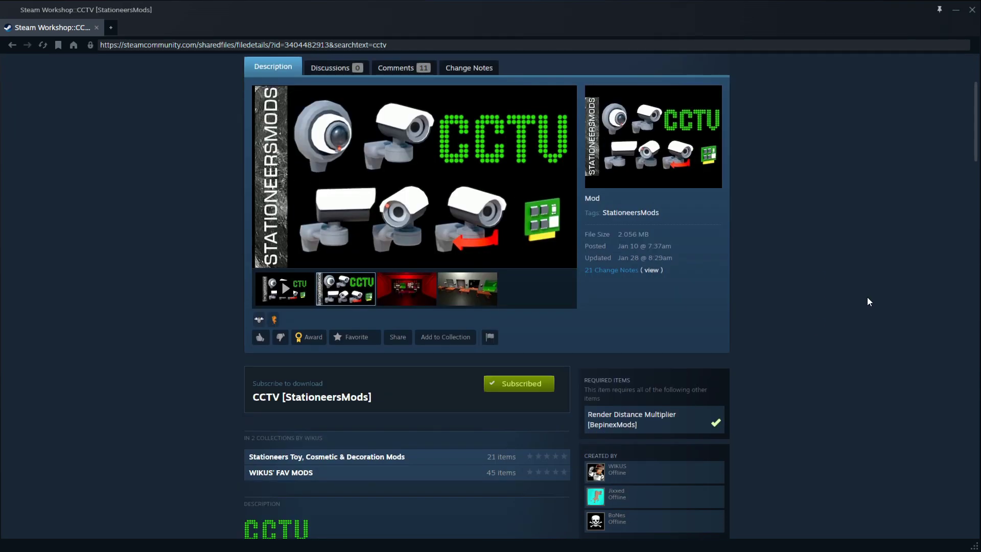
scroll(867, 296, down, 2)
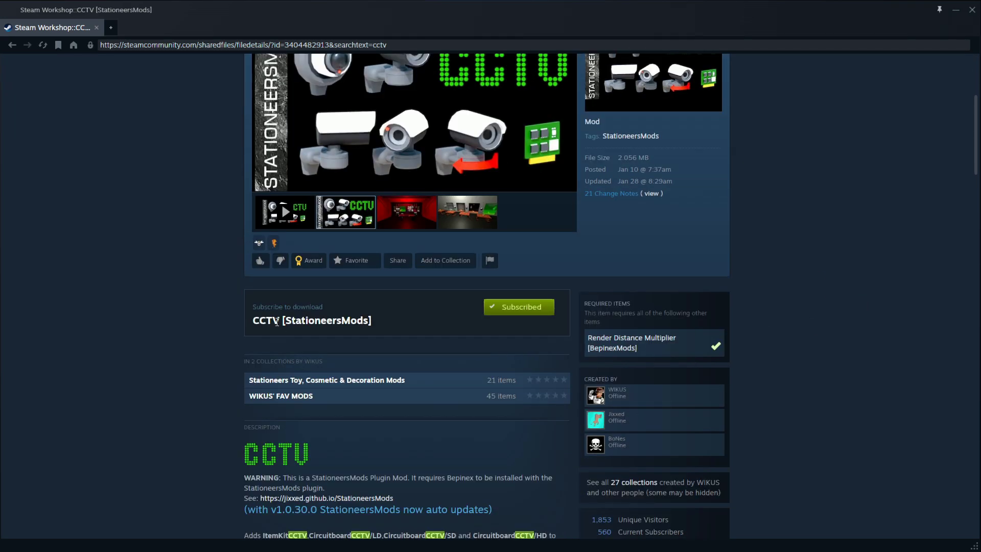
scroll(811, 351, down, 2)
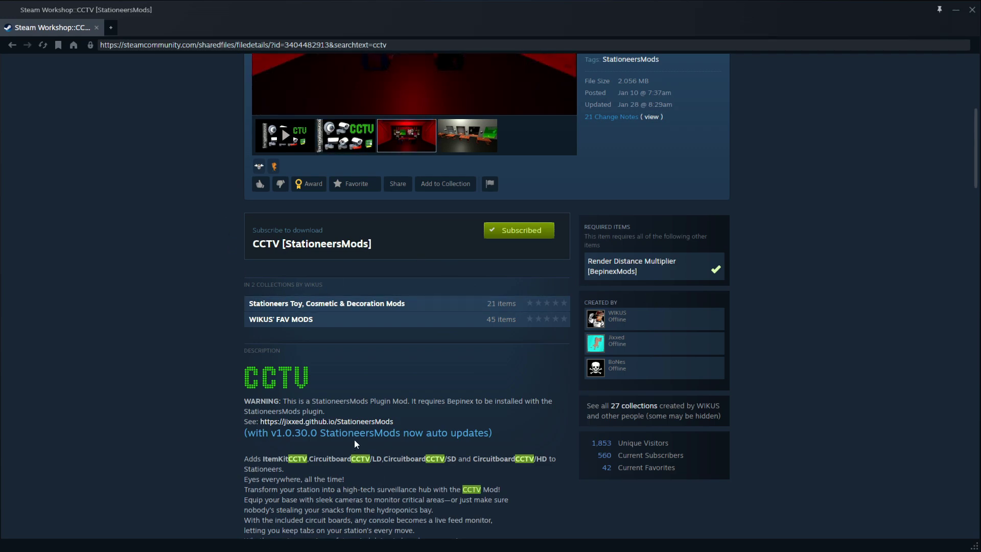
key(alt+Tab)
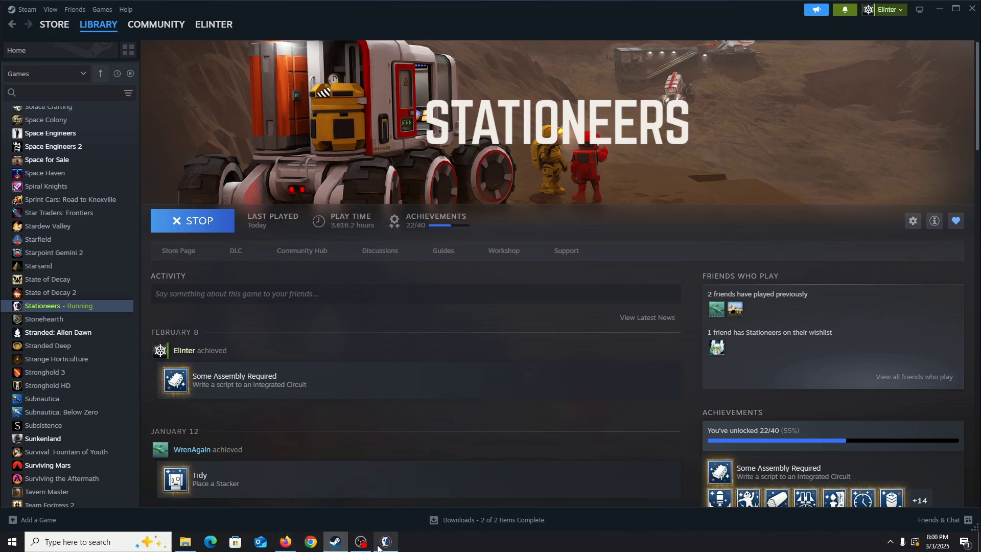
click(381, 545)
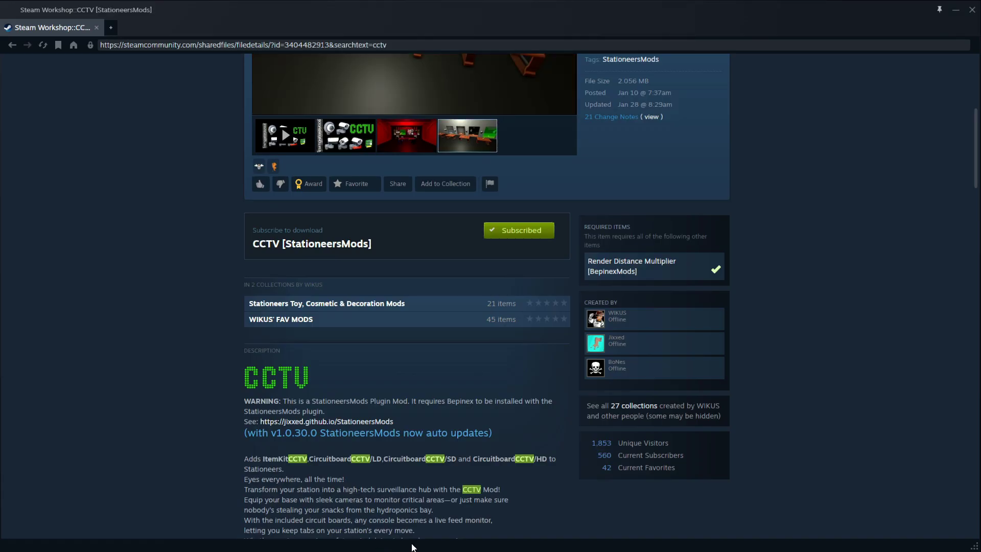
key(alt+Tab)
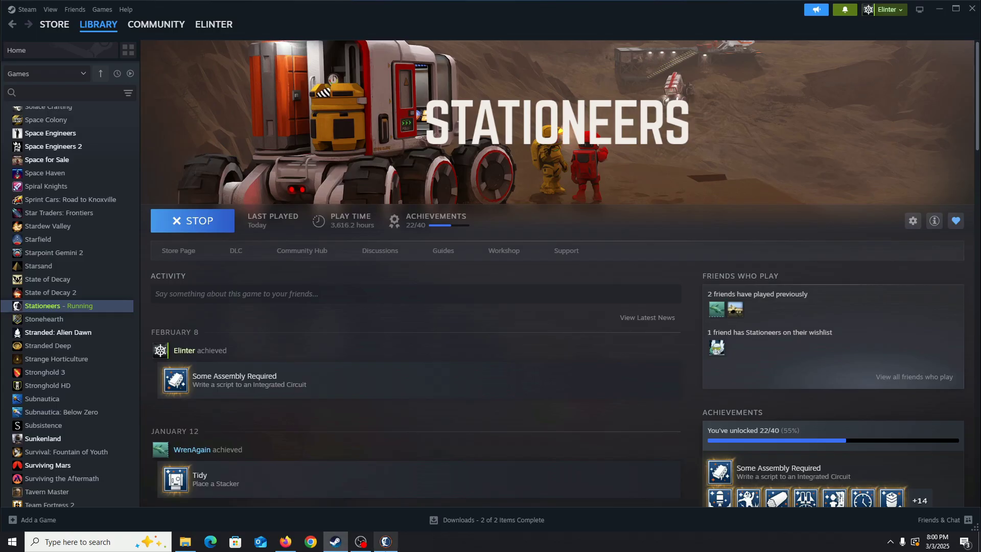
click(386, 544)
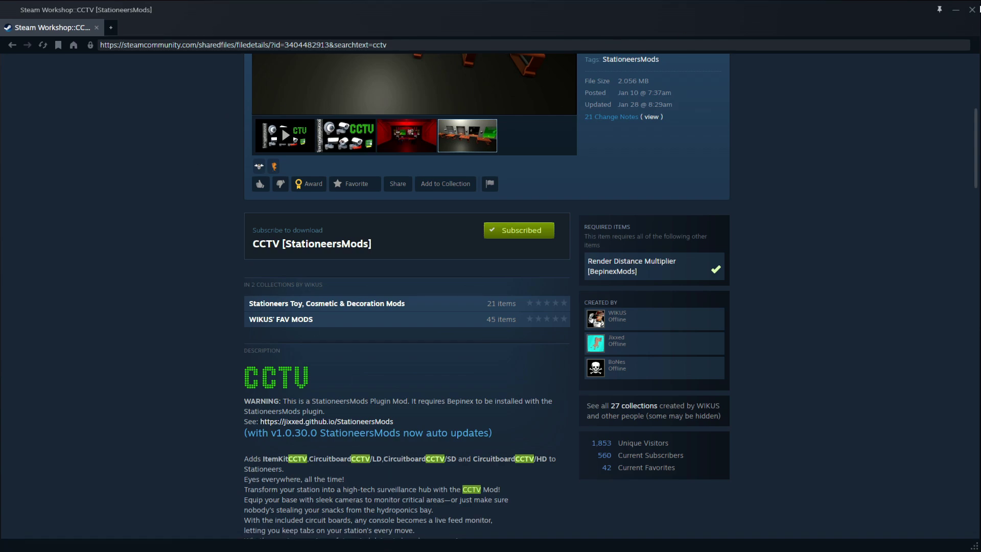
Close the workshop browser and Steam overlay, then switch back to the Steam library
click(973, 11)
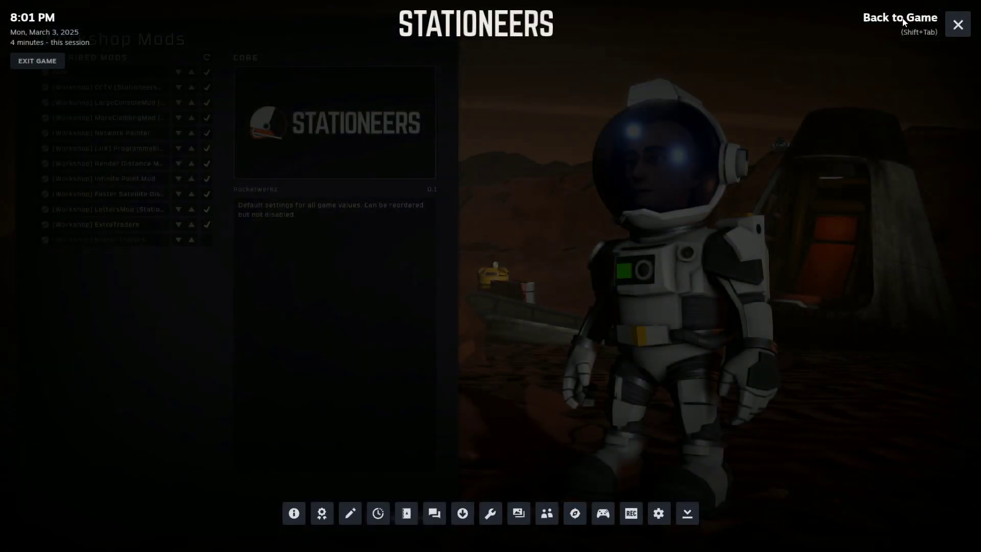
click(955, 25)
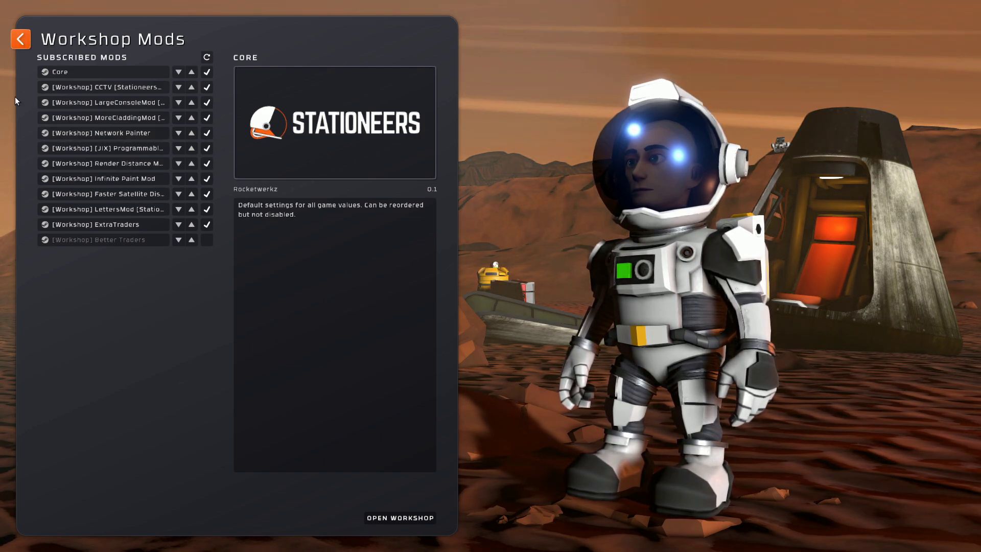
key(alt+Tab)
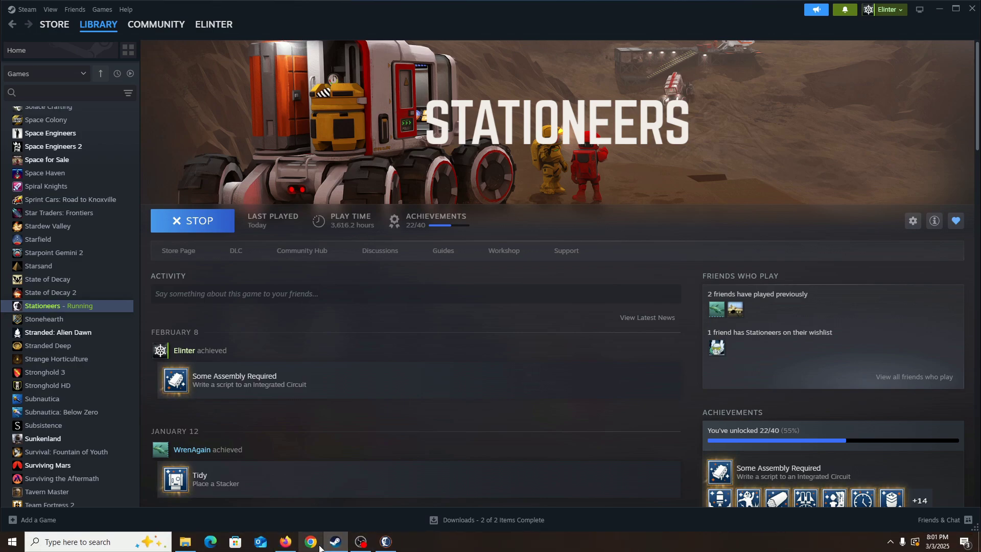
Bring up Firefox's BepInEx Releases tab and scroll down to BepInEx 5.4.23.2
click(287, 542)
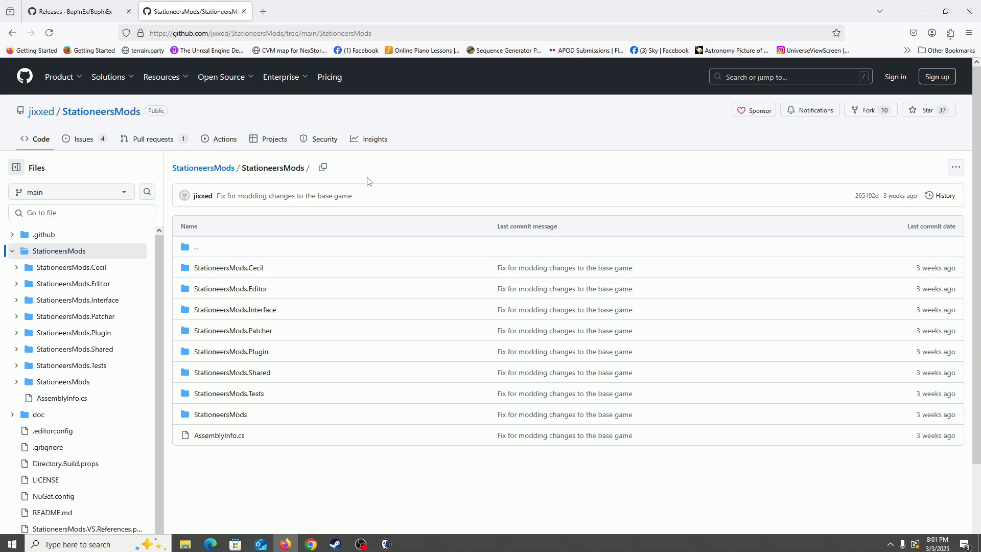
click(43, 21)
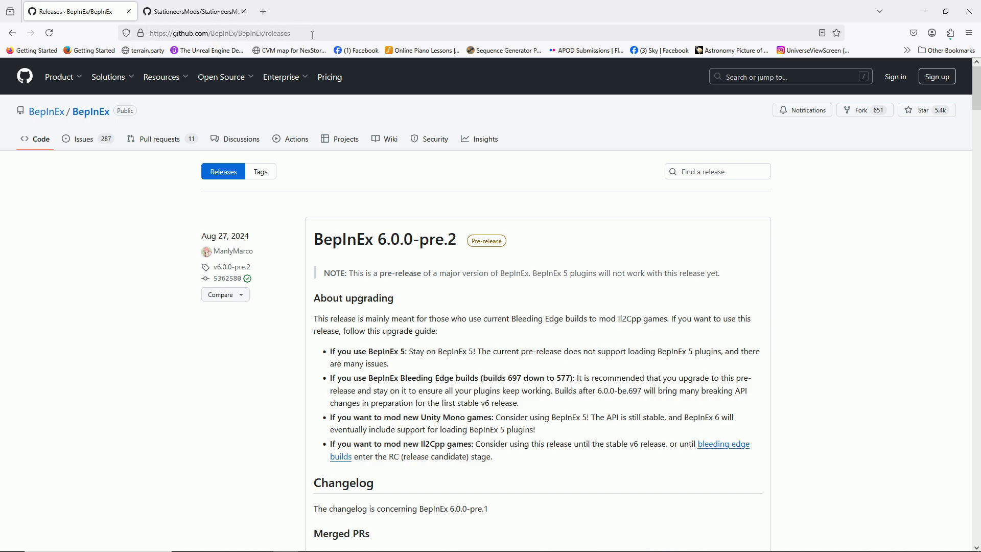
scroll(525, 262, down, 2)
scroll(521, 239, down, 10)
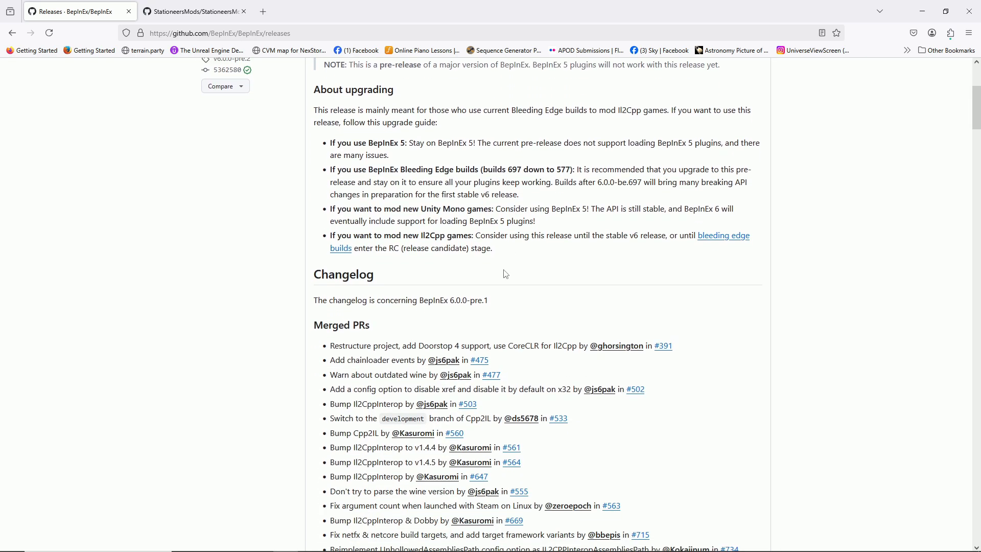
scroll(556, 327, down, 6)
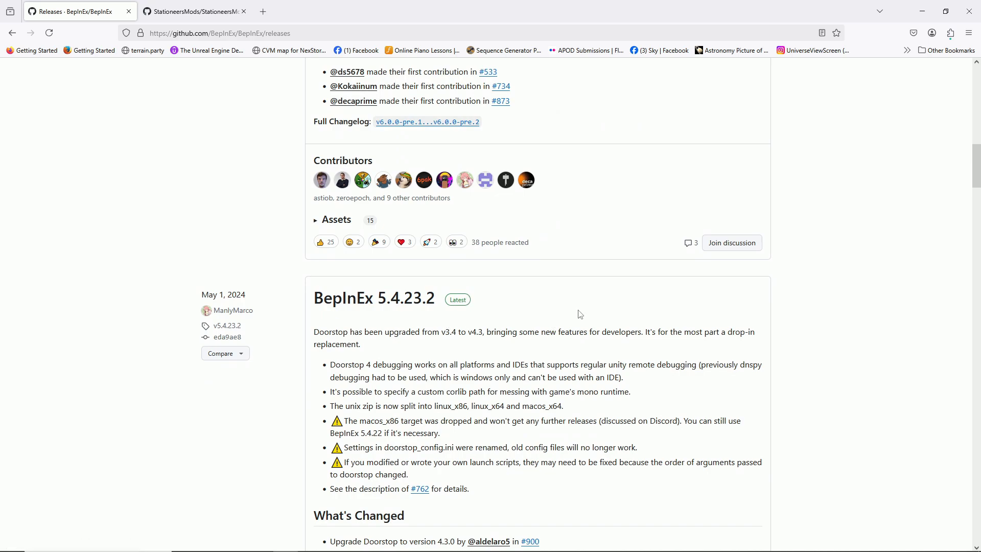
scroll(581, 314, down, 1)
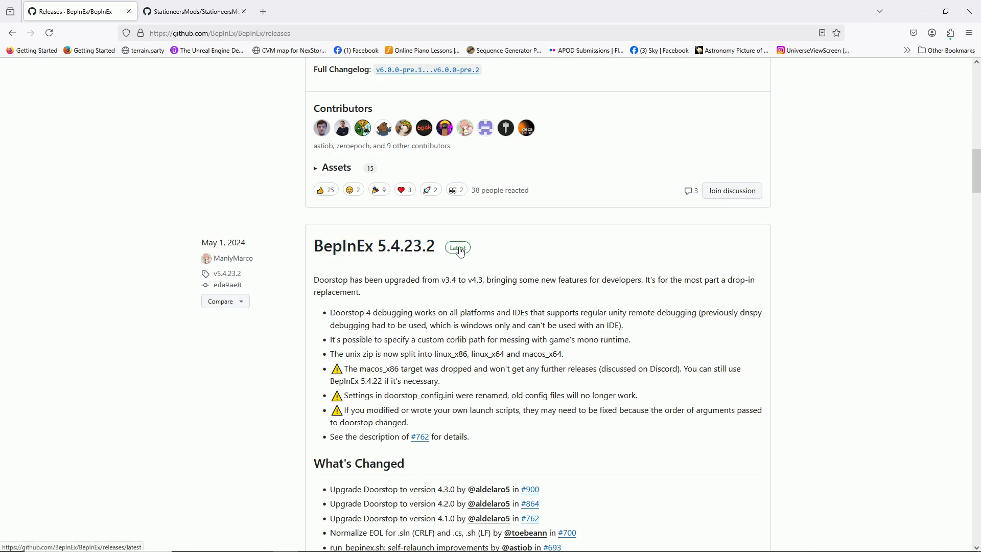
Open the BepInEx 5.4.23.2 release page and download BepInEx_win_x64_5.4.23.2.zip from its assets
click(459, 249)
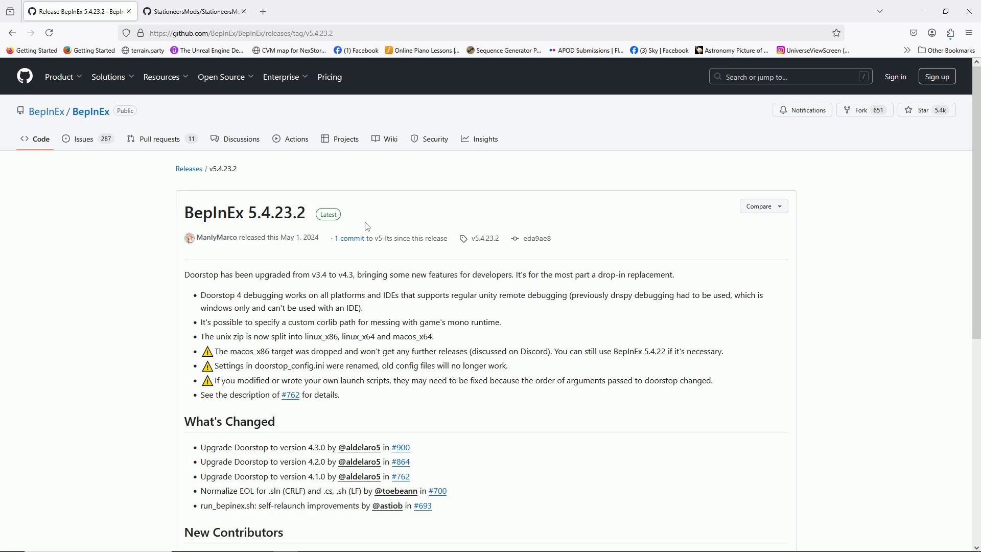
click(328, 217)
scroll(475, 275, down, 10)
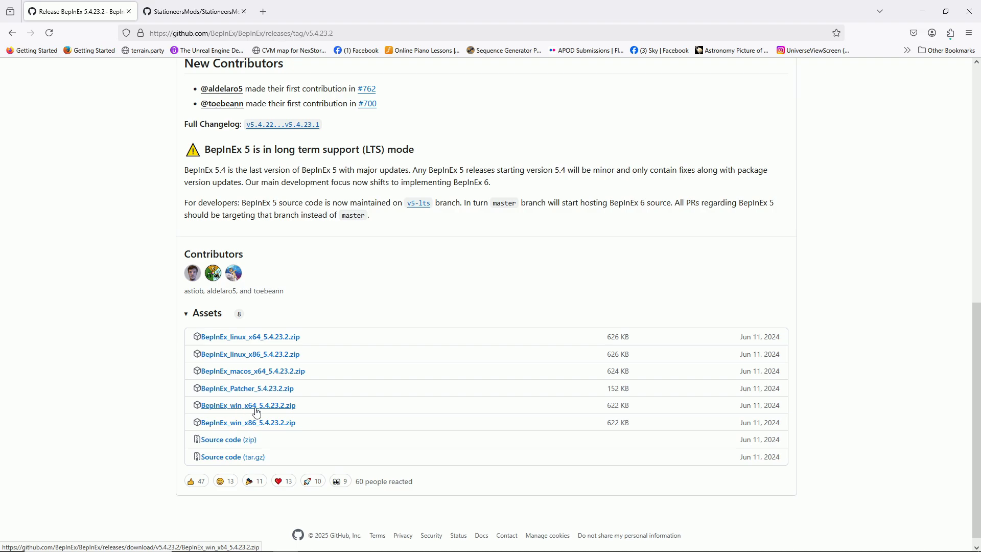
click(266, 410)
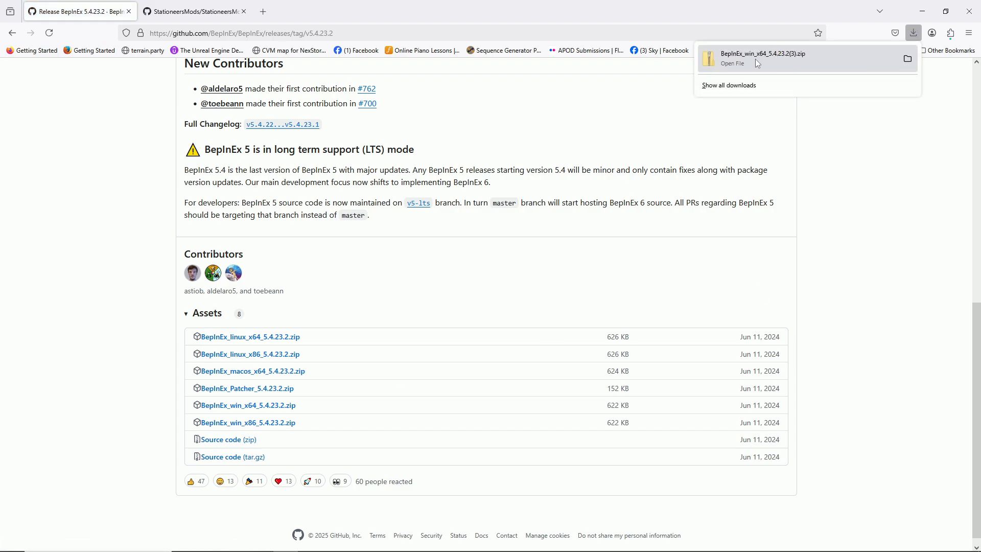
Open the downloaded zip and Extract All into steamapps\common\Stationeers
click(734, 66)
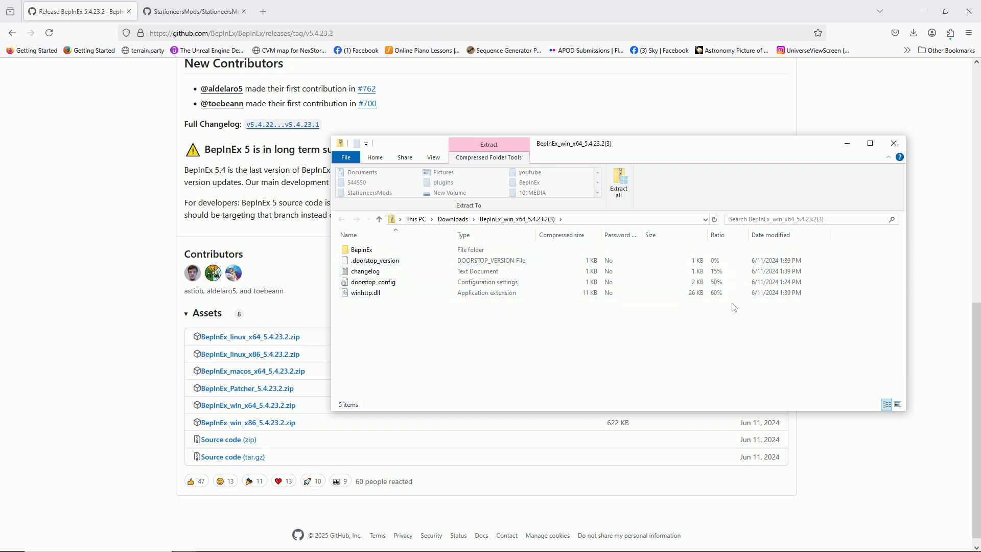
click(620, 183)
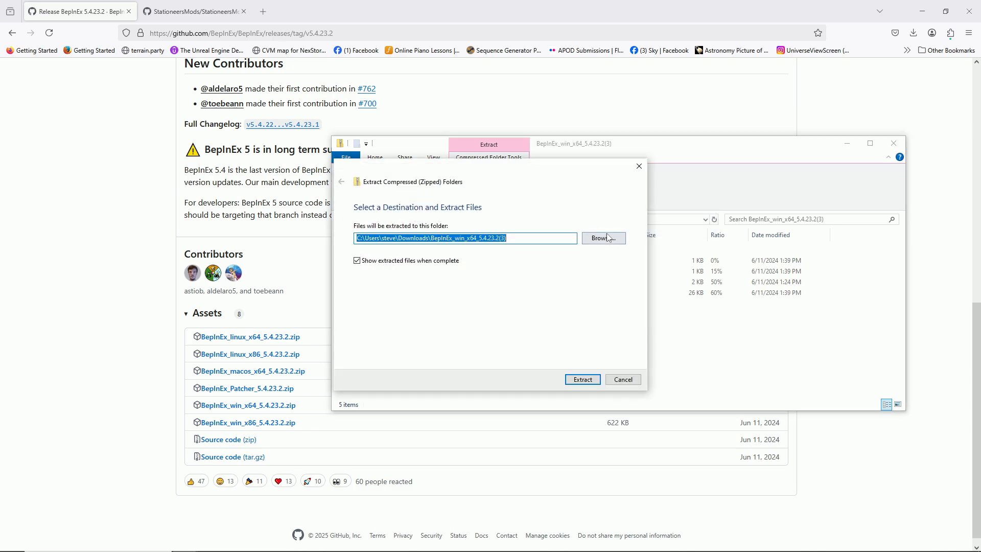
click(608, 239)
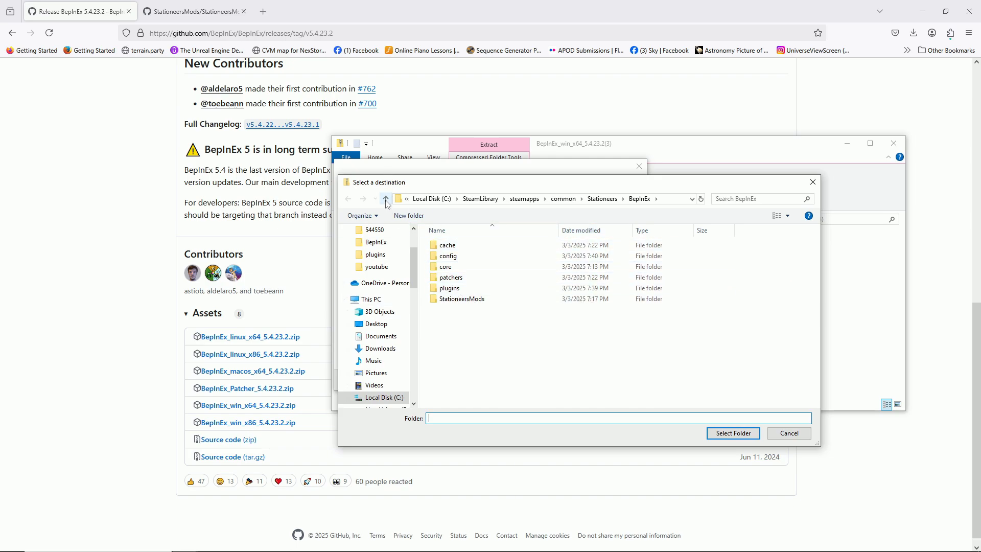
click(564, 198)
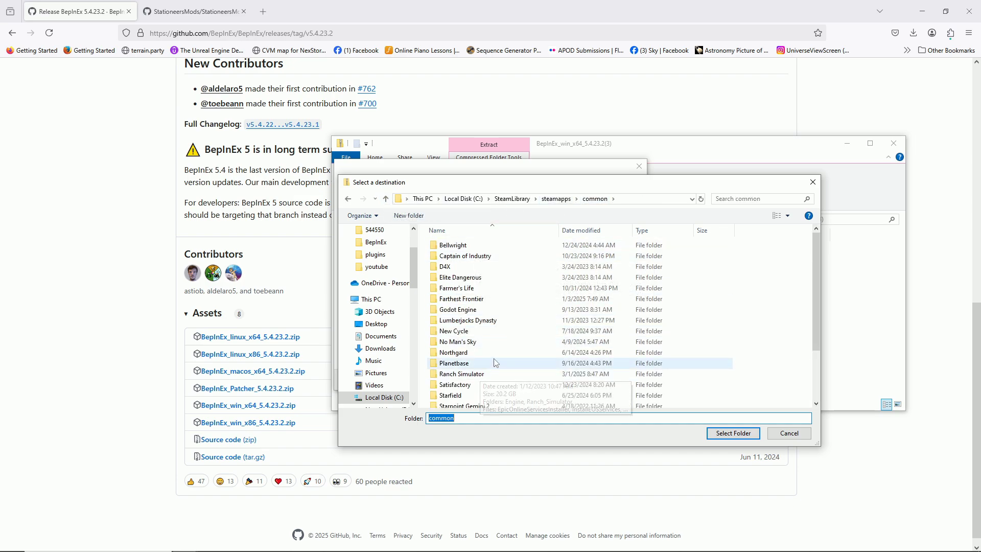
scroll(493, 363, down, 1)
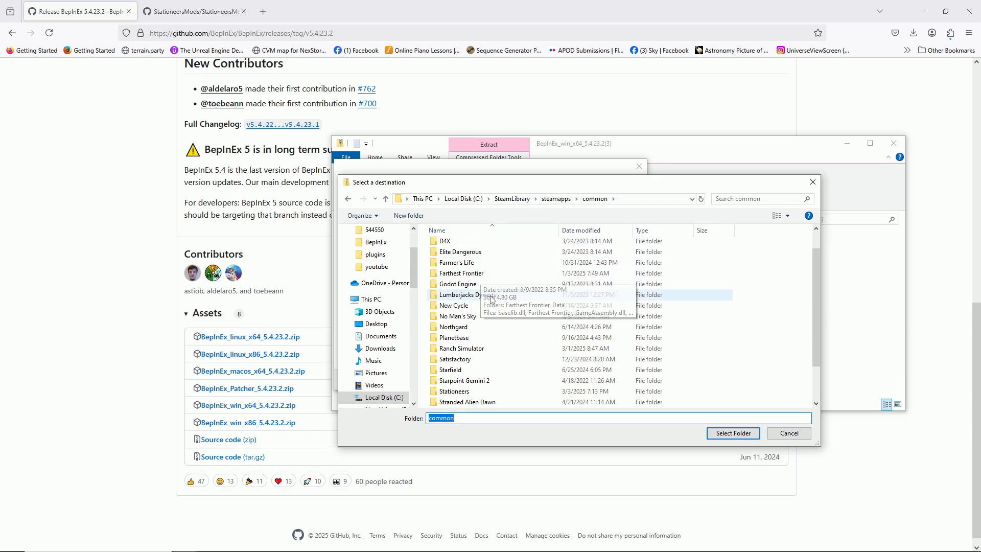
scroll(529, 328, down, 1)
scroll(529, 328, up, 1)
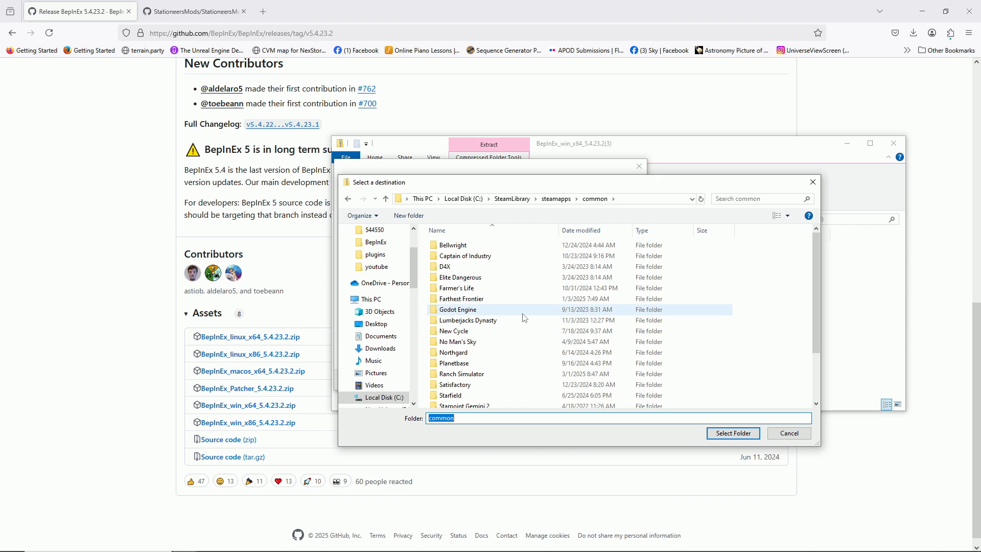
scroll(524, 328, down, 1)
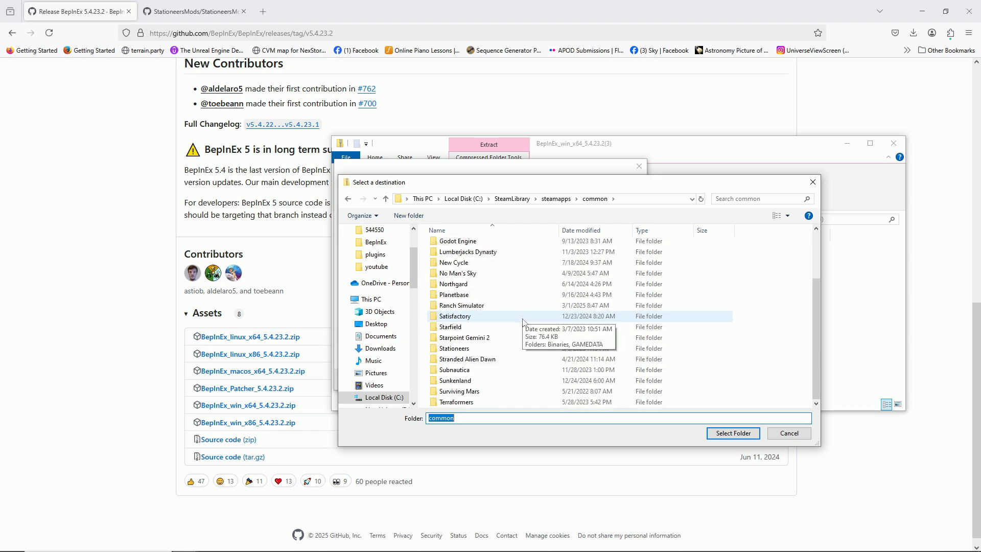
double_click(461, 350)
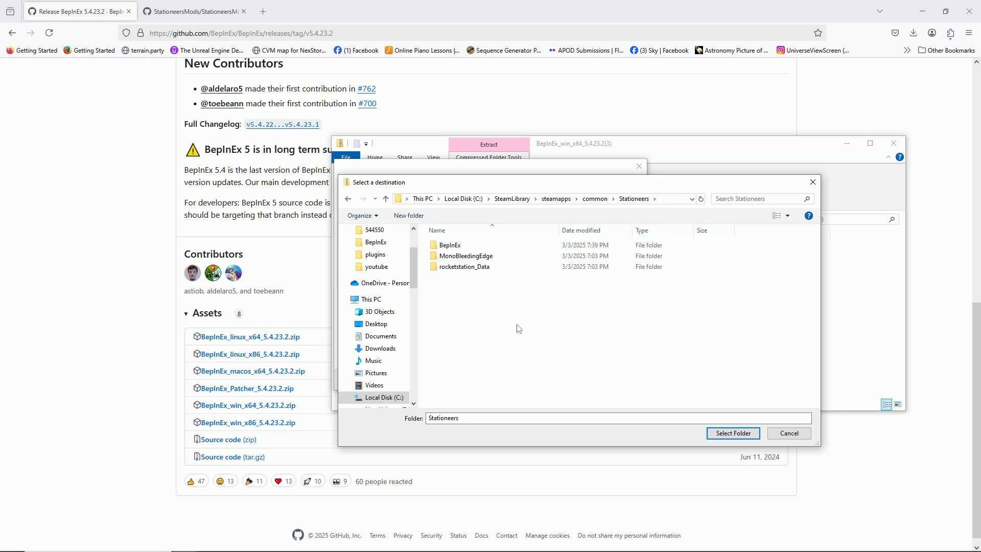
click(731, 433)
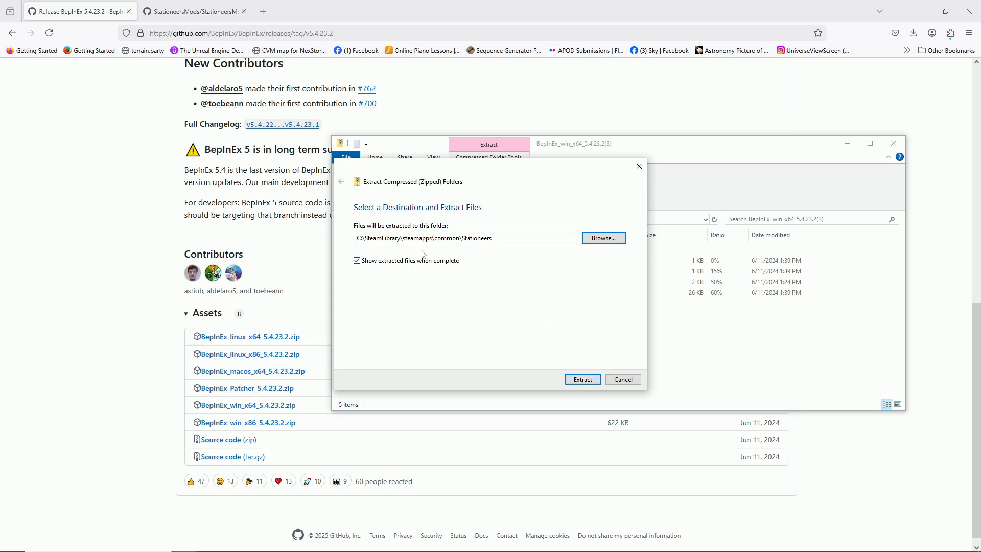
click(625, 383)
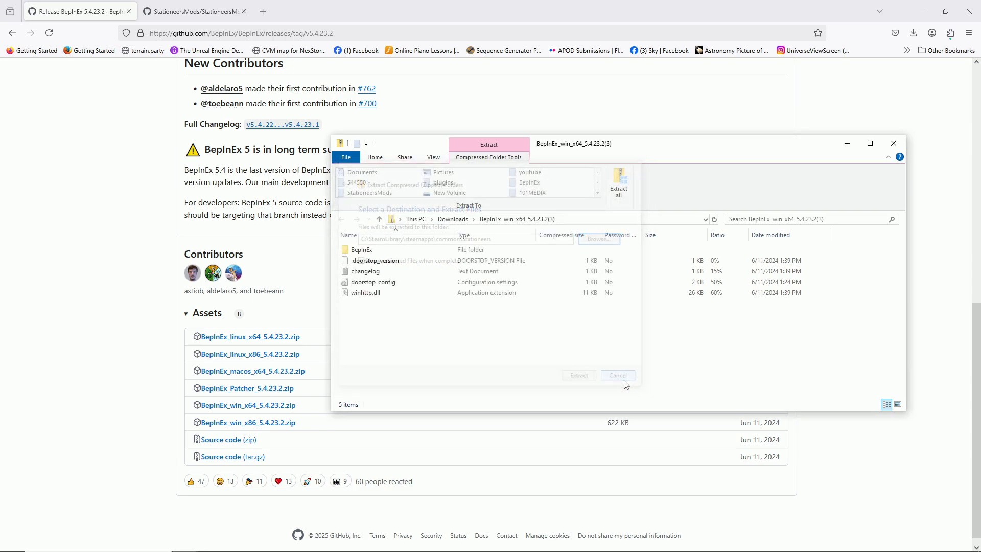
Close the zip window and browse the StationeersMods.Plugin folder in the StationeersMods repository
click(895, 143)
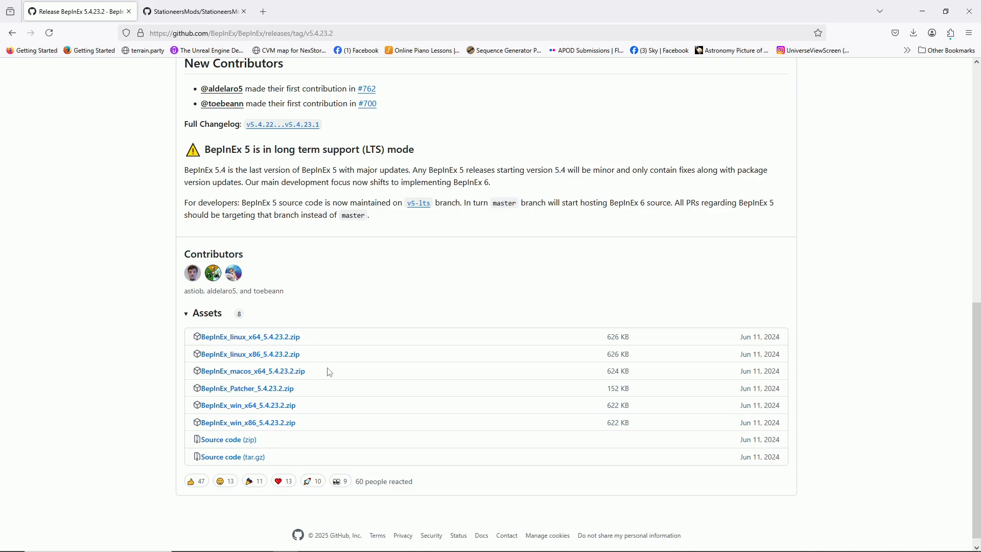
click(184, 13)
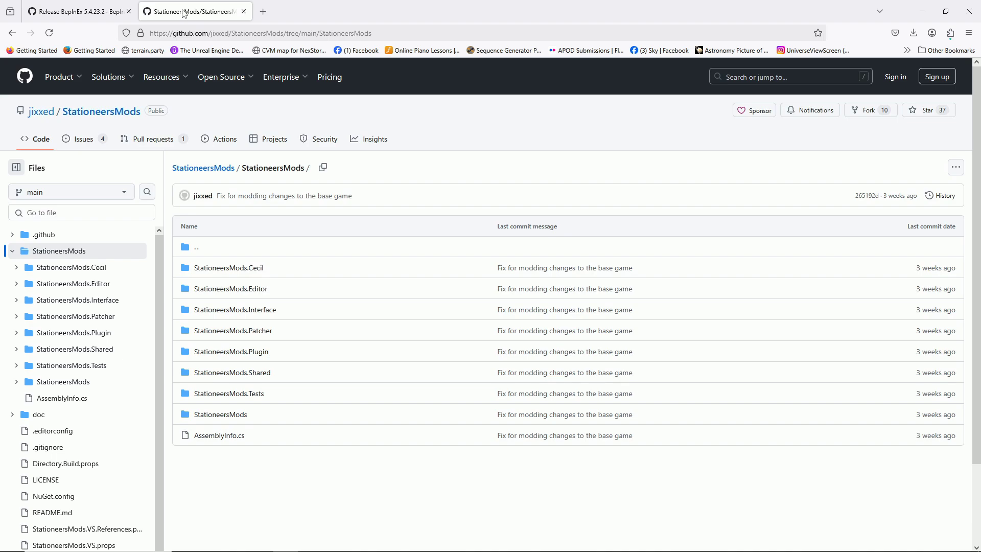
click(239, 354)
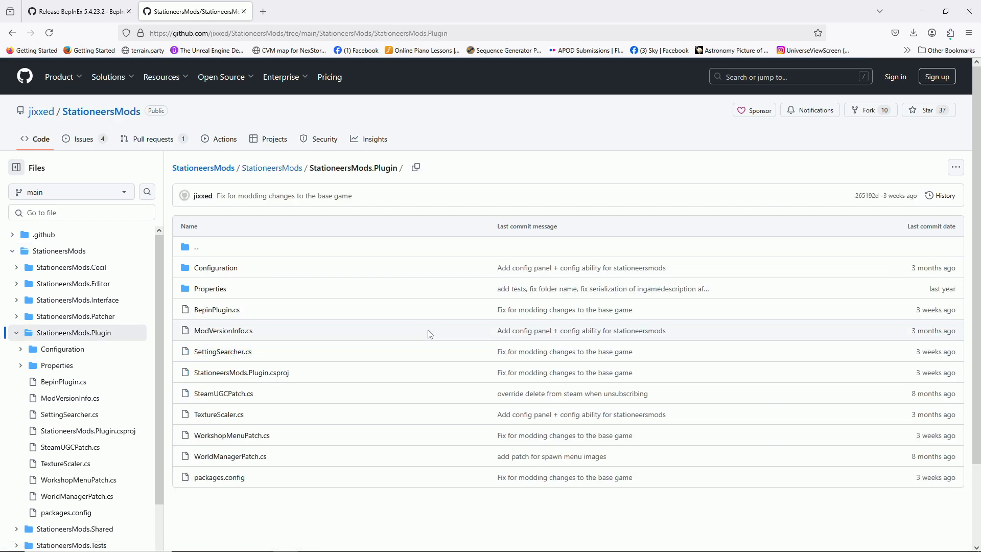
scroll(429, 340, down, 2)
scroll(424, 349, up, 2)
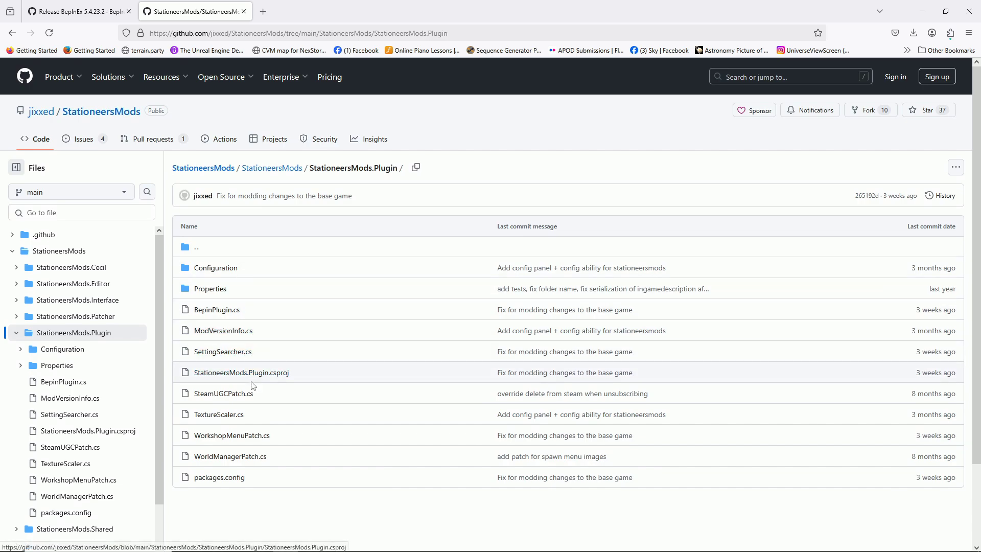
Open the inner StationeersMods source folder listing AssemblyMod.cs, Mod.cs and ModManager.cs
click(12, 33)
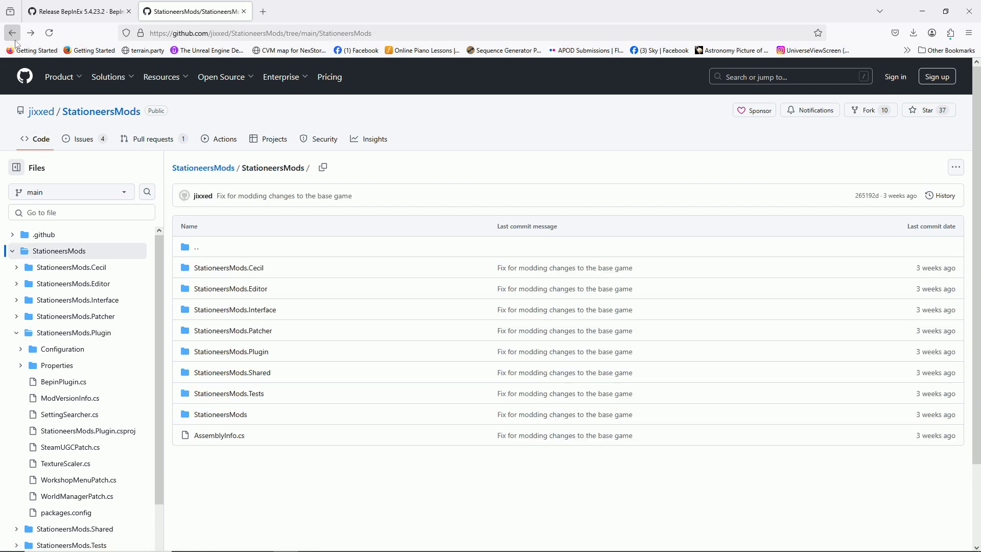
click(217, 352)
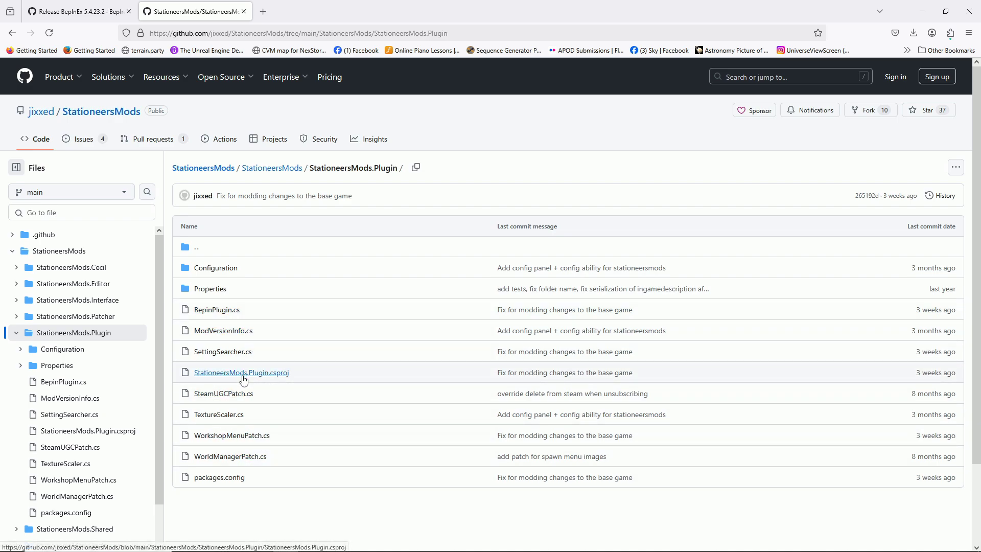
click(283, 176)
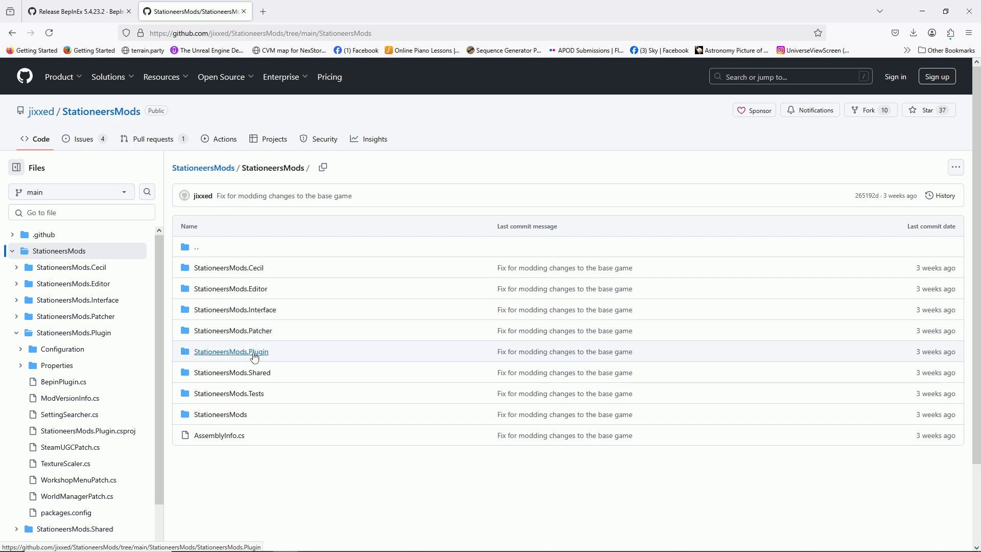
click(231, 415)
scroll(302, 327, down, 2)
scroll(306, 335, down, 2)
scroll(308, 344, up, 3)
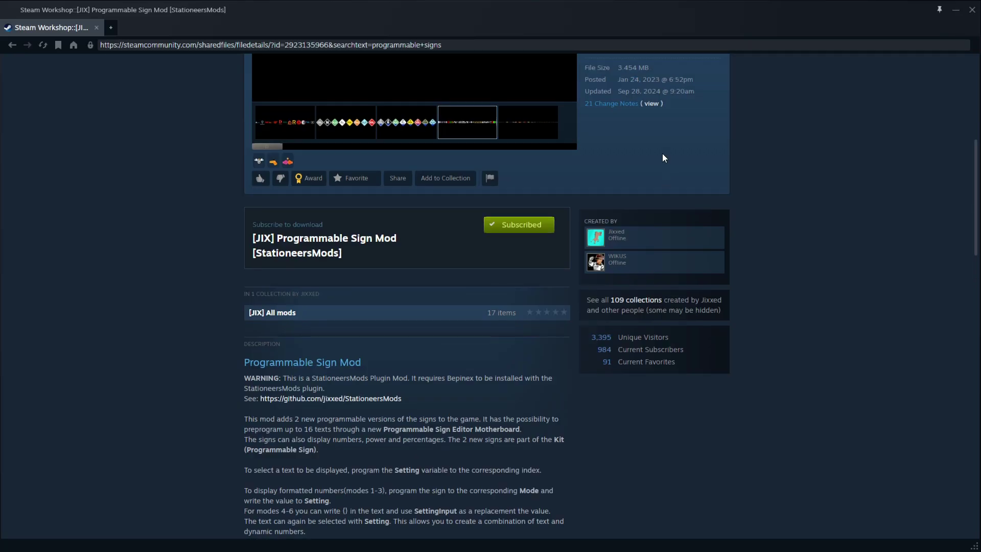
Scroll the [JIX] Programmable Sign Mod description to its BepInEx and StationeersMods requirements
scroll(664, 158, up, 5)
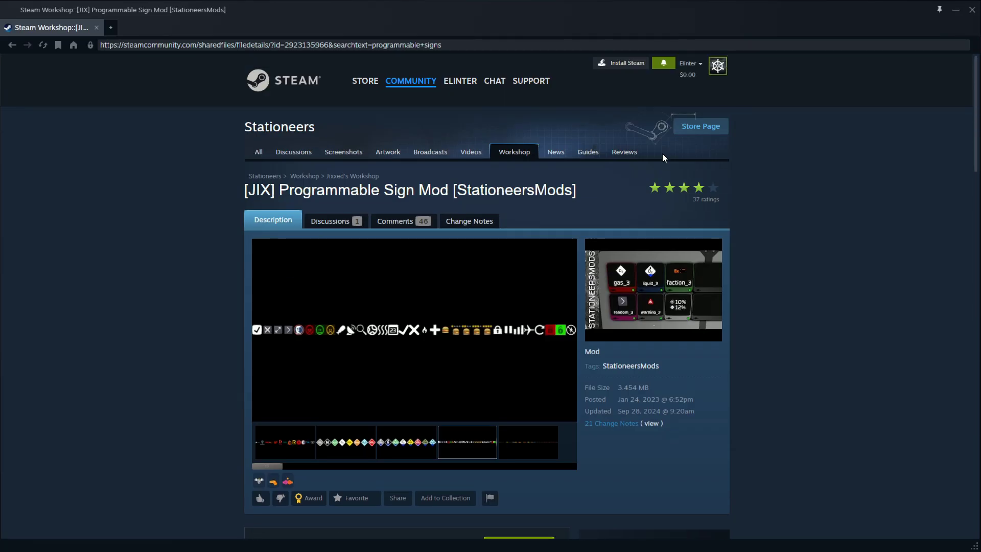
scroll(777, 260, down, 3)
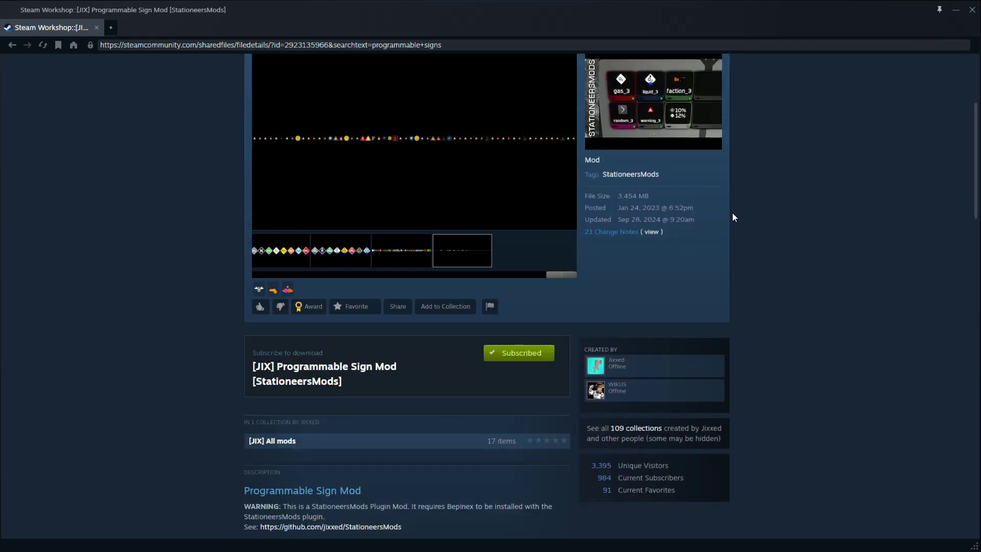
scroll(738, 213, up, 2)
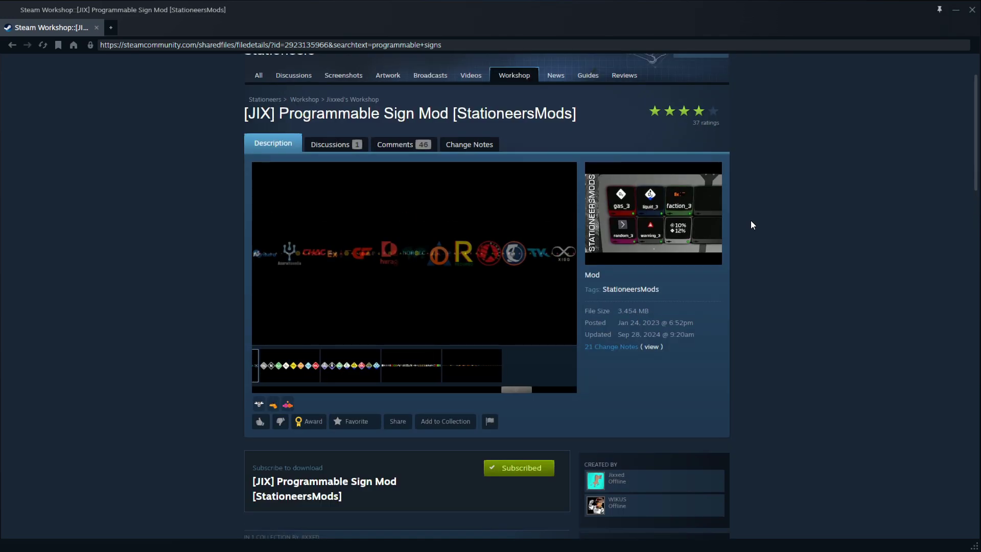
scroll(759, 225, down, 3)
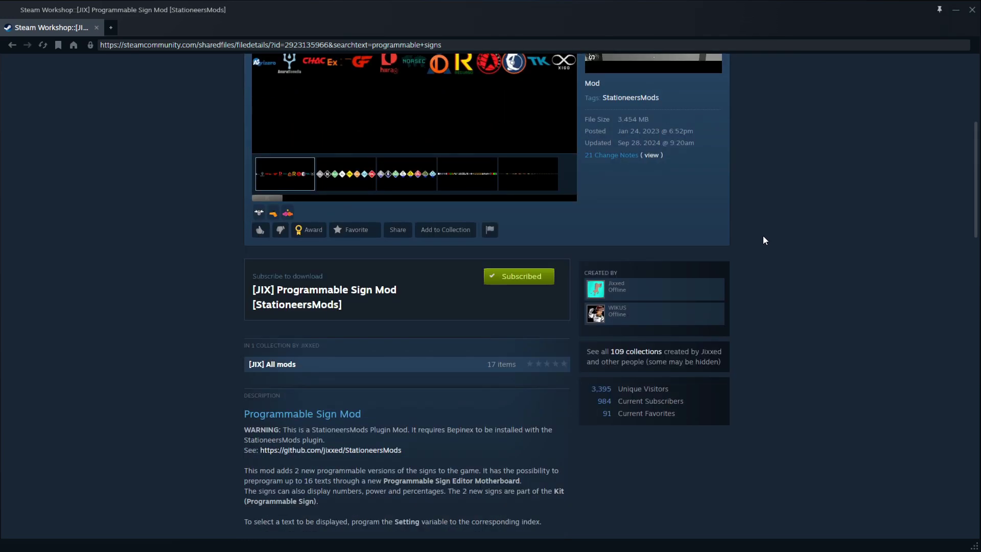
scroll(806, 253, down, 1)
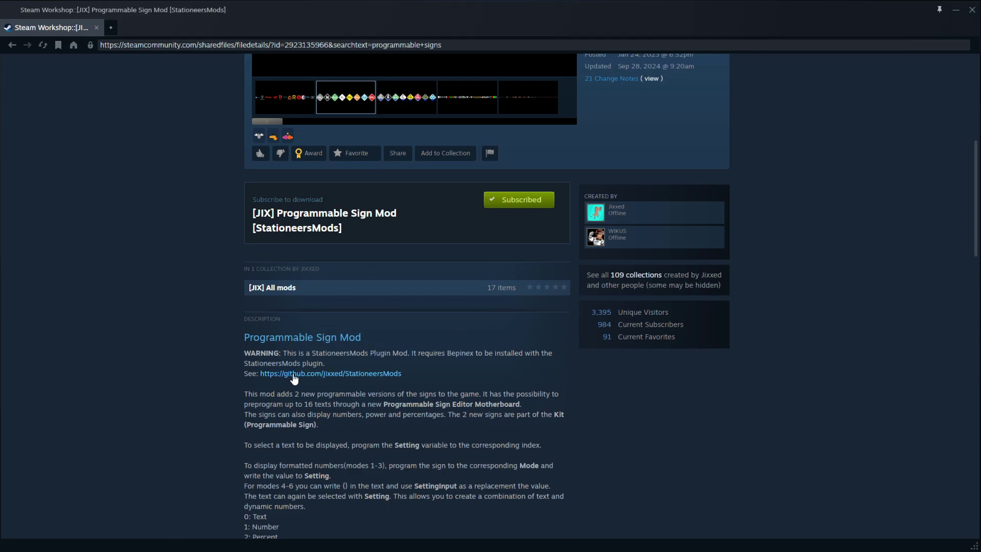
Open the StationeersMods GitHub page linked from the Programmable Sign Workshop page
click(348, 377)
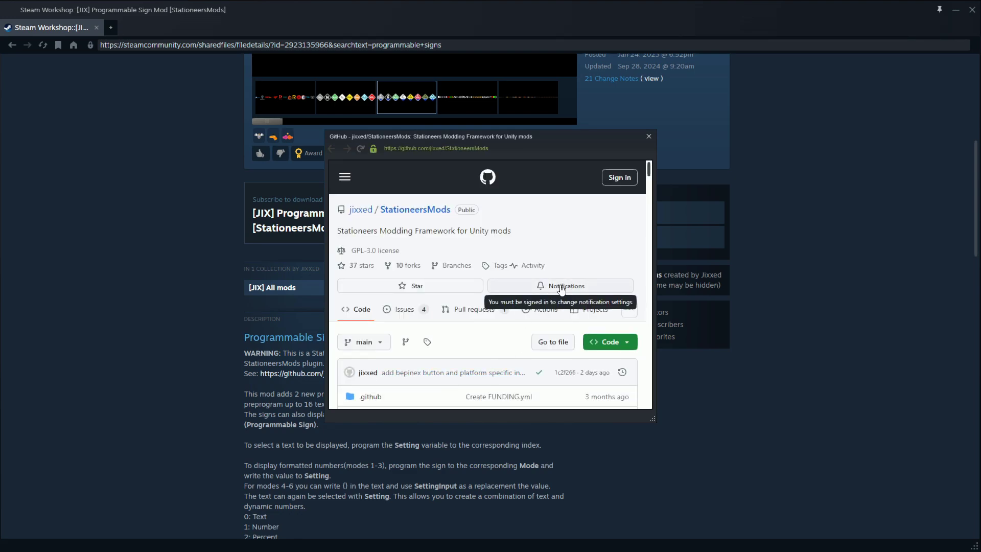
scroll(552, 297, down, 2)
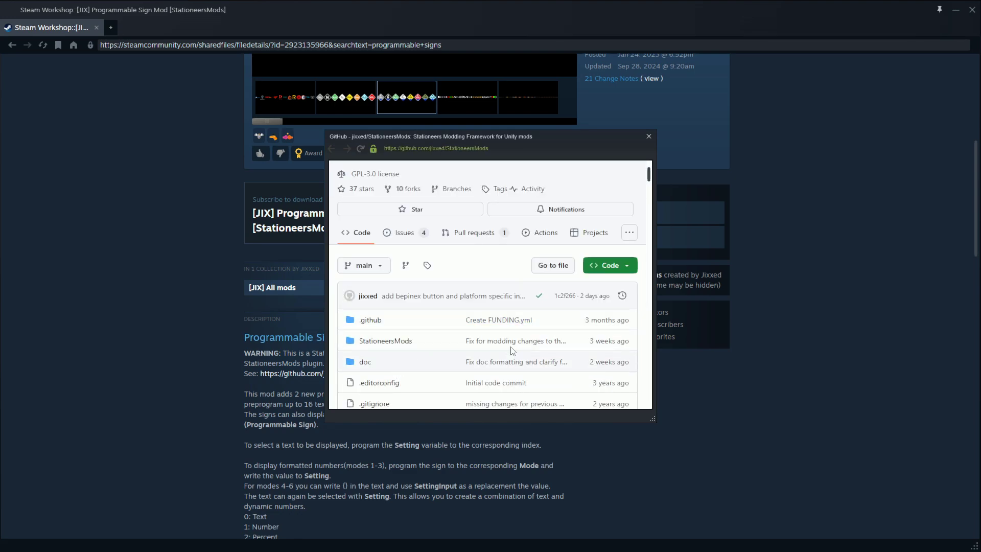
scroll(435, 340, up, 2)
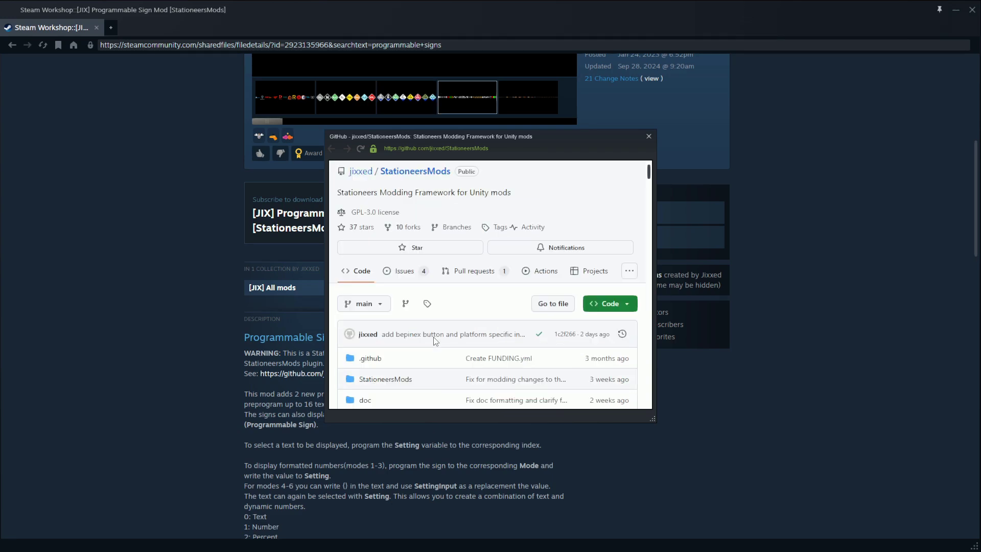
scroll(437, 342, down, 3)
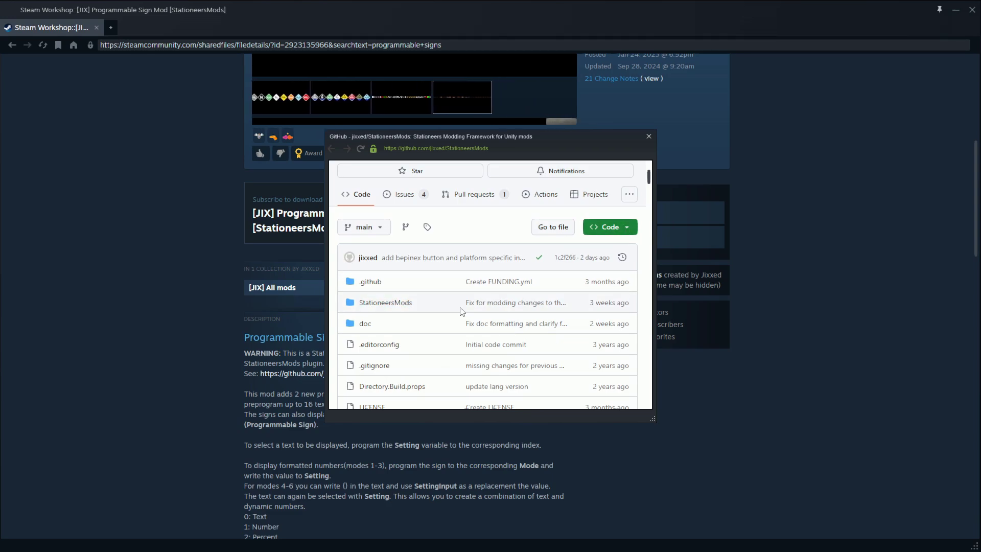
scroll(461, 314, down, 10)
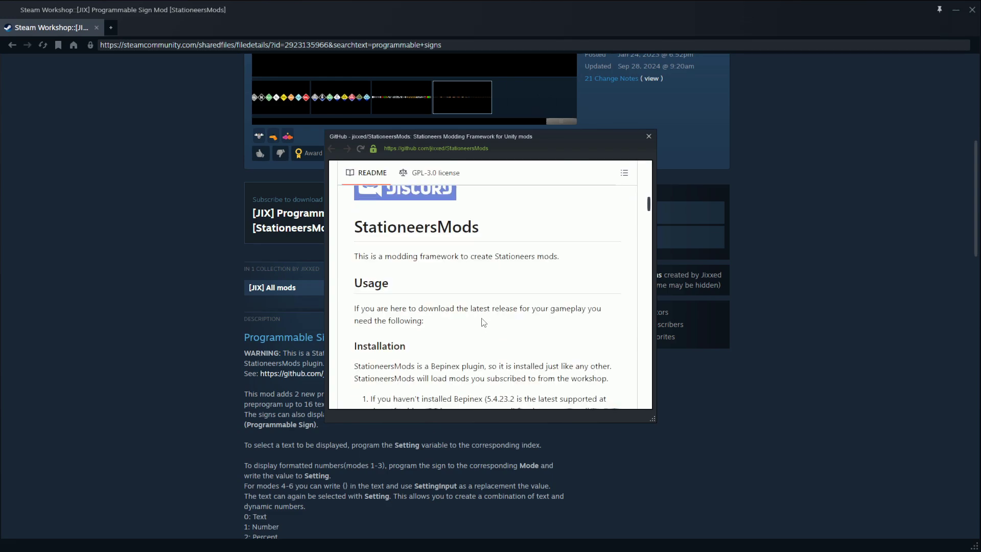
scroll(484, 322, down, 2)
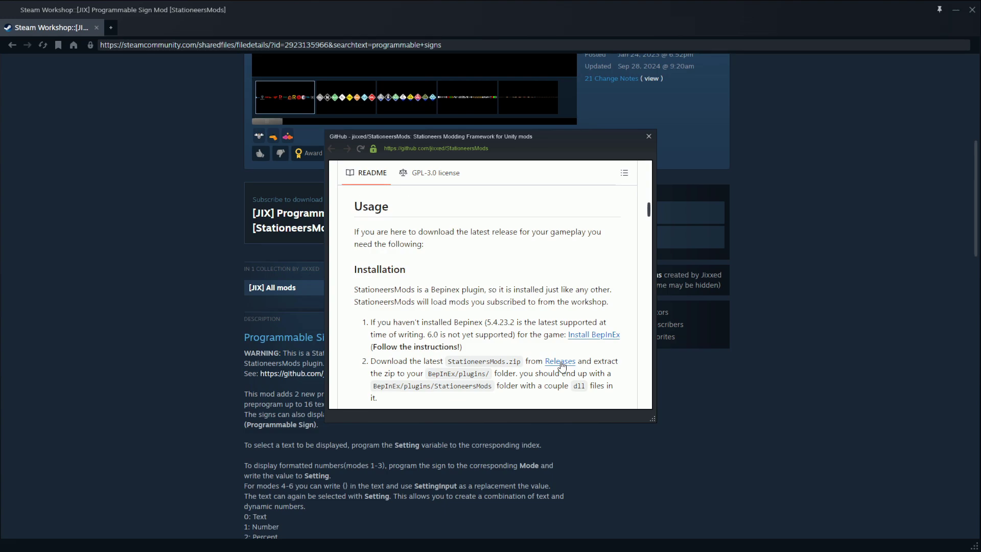
Go to the v1.0.30.0 release and download StationeersMods.zip from its assets
click(561, 362)
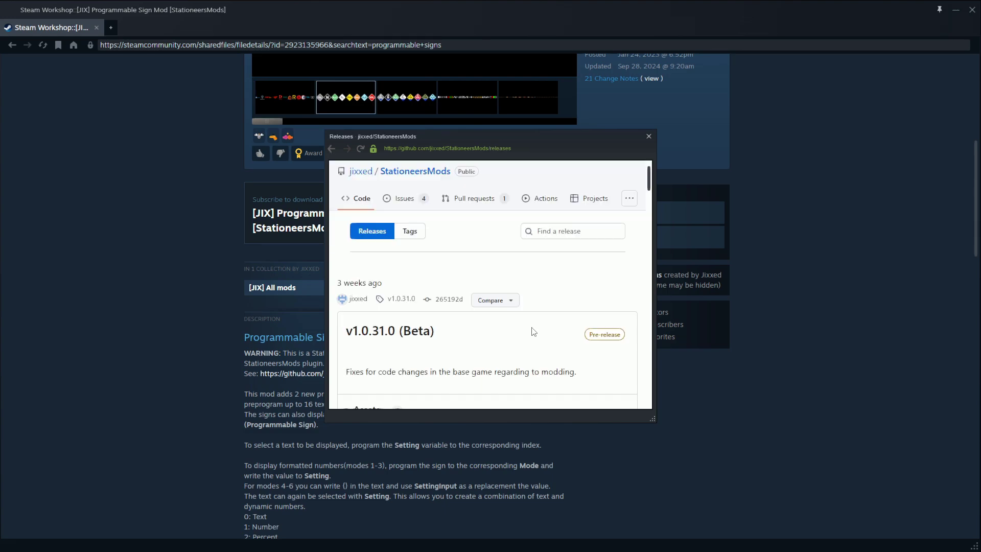
scroll(532, 333, down, 1)
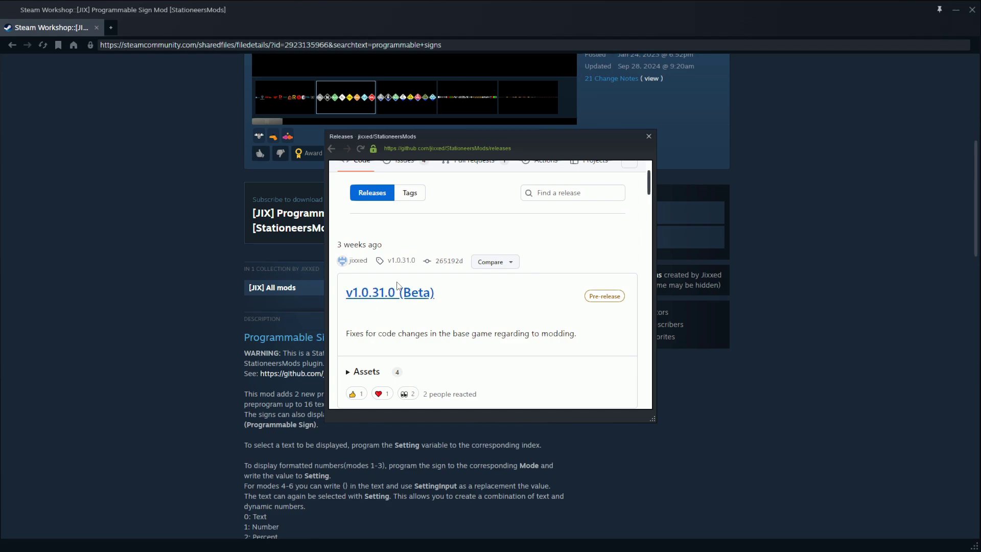
scroll(500, 309, down, 4)
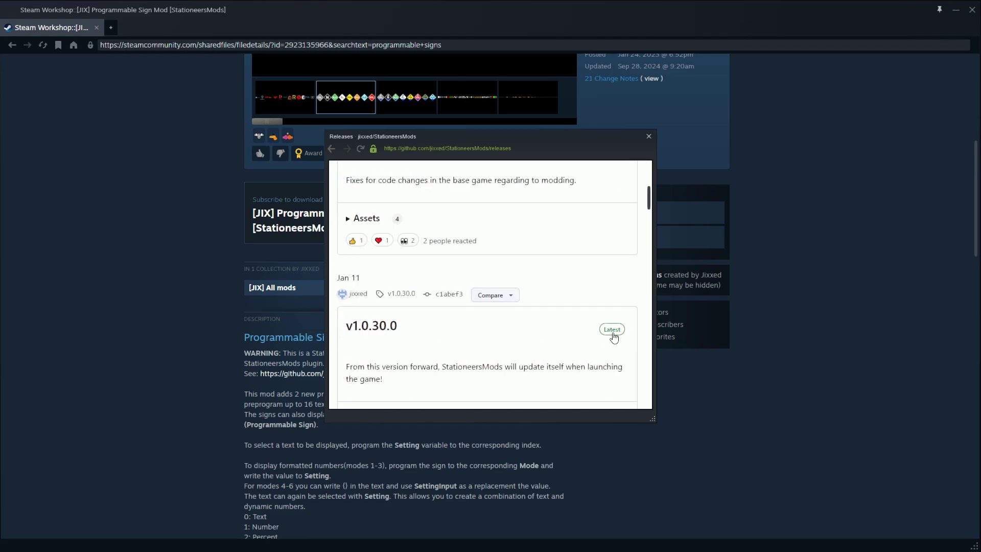
click(610, 330)
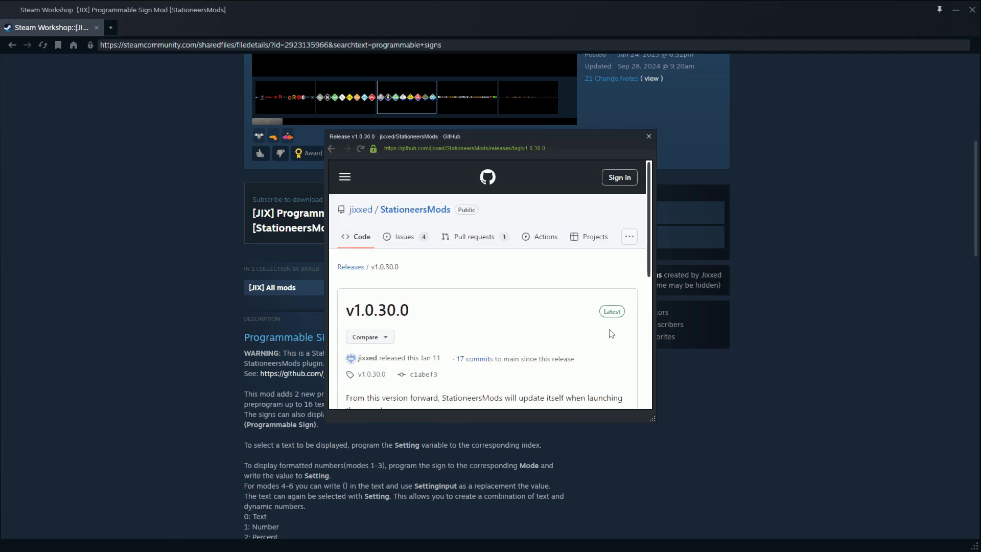
scroll(551, 332, down, 2)
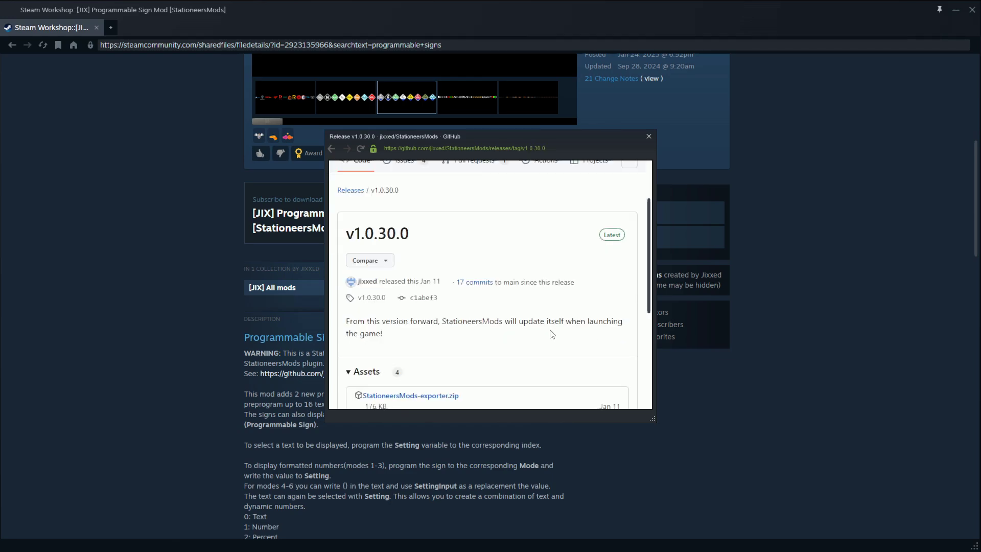
scroll(552, 334, down, 3)
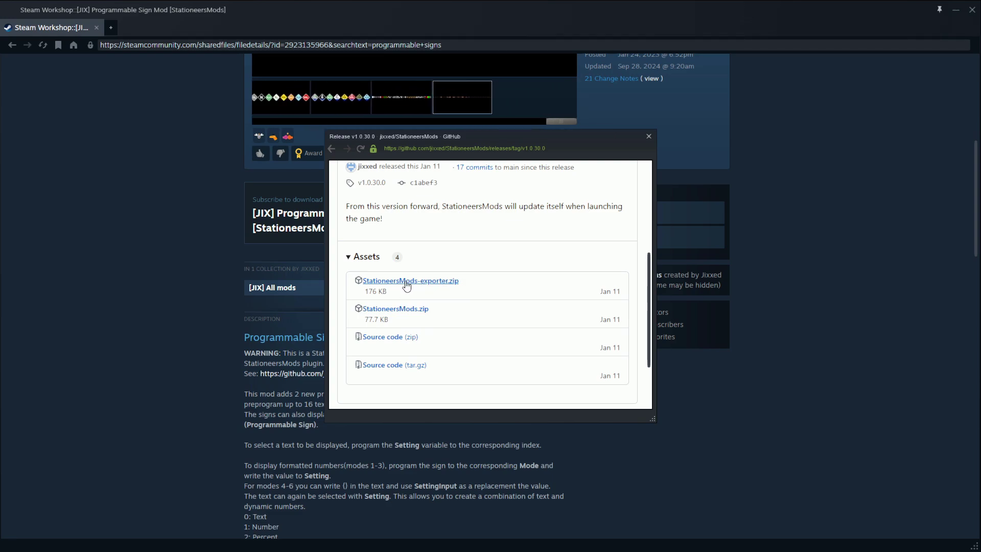
click(401, 311)
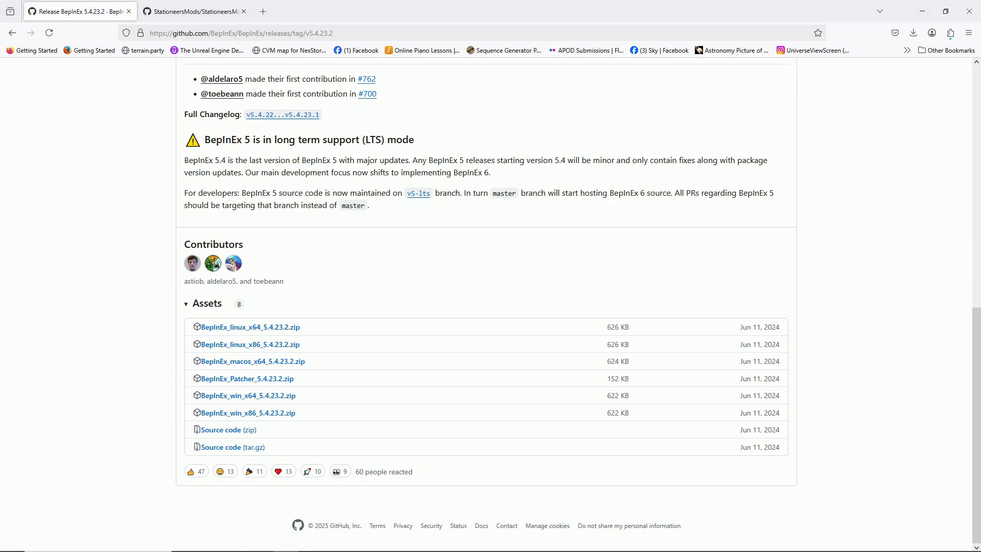
Confirm in Firefox's downloads list that the BepInEx 5.4.23.2 Windows x64 zip finished
click(913, 34)
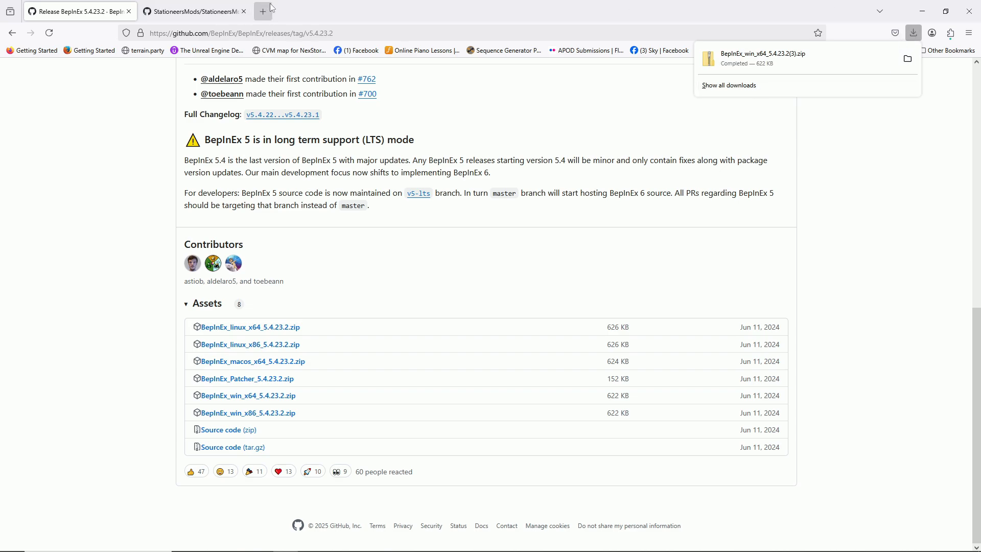
scroll(378, 169, up, 3)
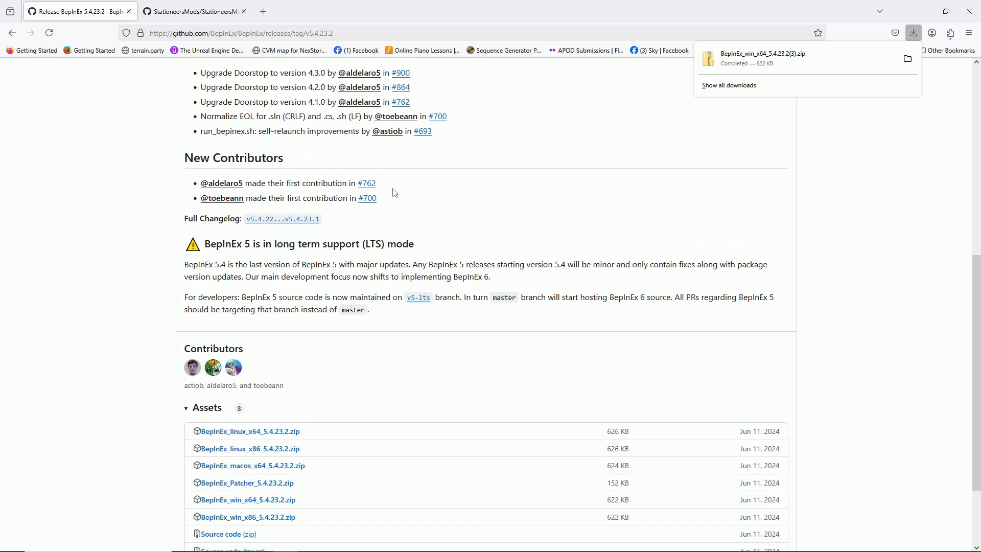
scroll(395, 193, up, 2)
scroll(442, 218, down, 5)
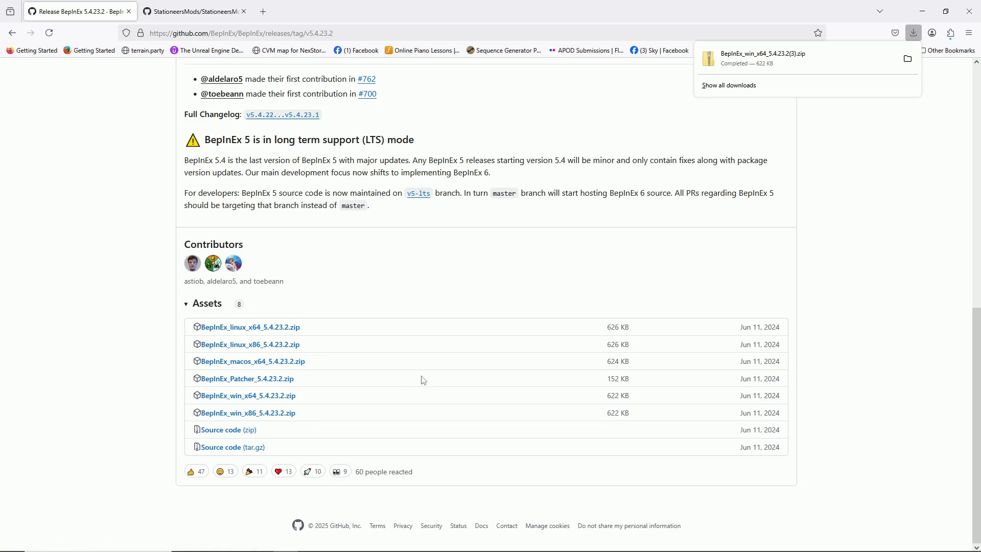
scroll(422, 376, up, 10)
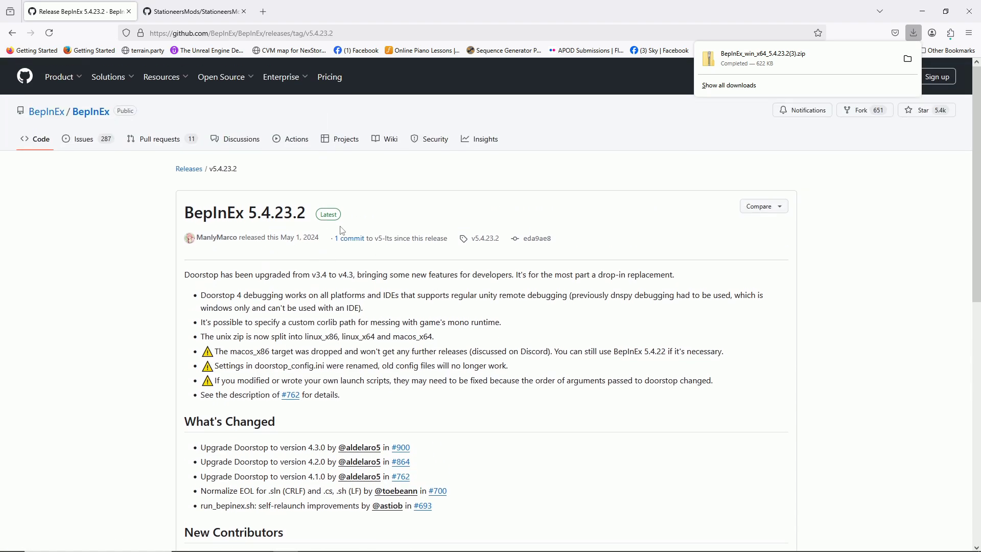
click(15, 33)
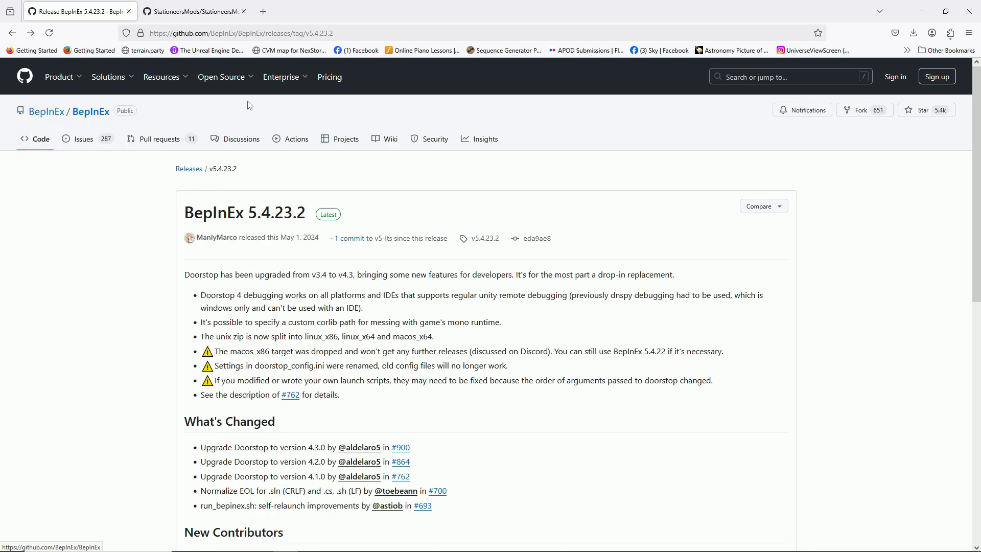
Switch to the StationeersMods repository tab showing its source file listing
scroll(441, 338, down, 1)
scroll(441, 338, down, 5)
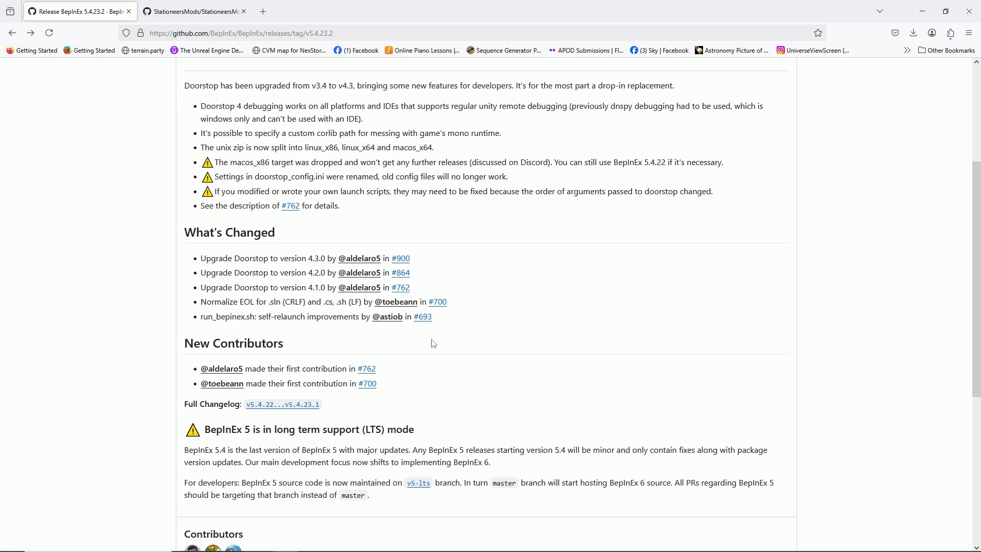
scroll(404, 427, down, 3)
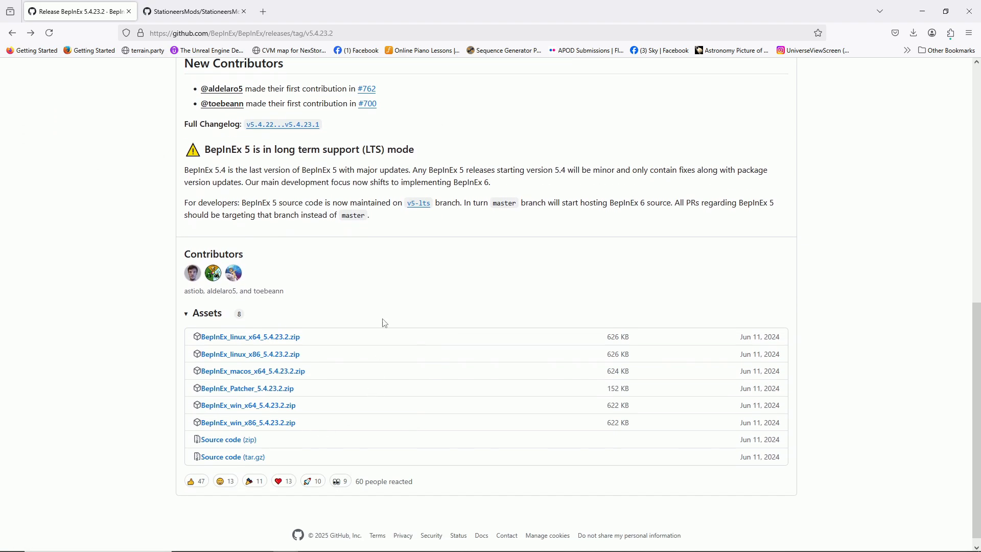
scroll(384, 302, up, 5)
click(192, 12)
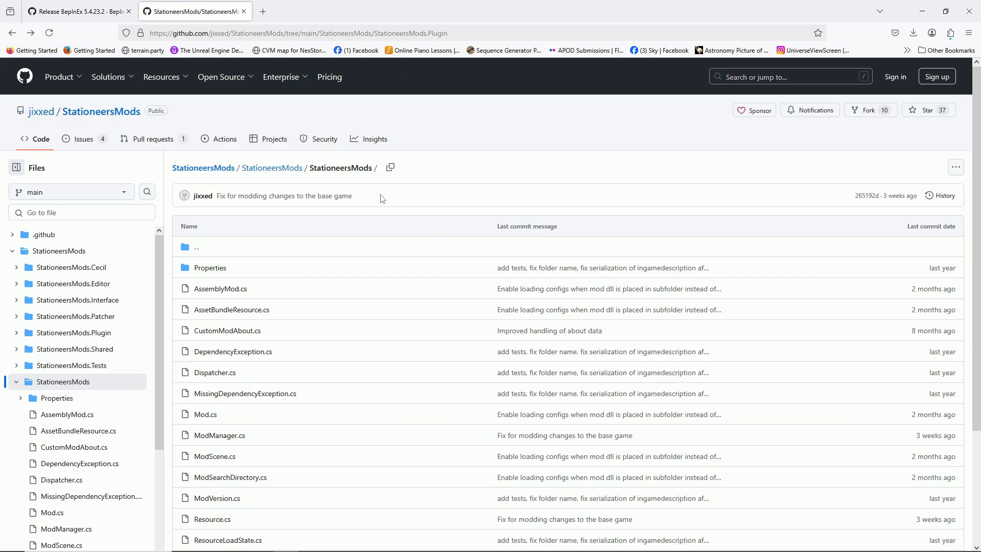
Browse the StationeersMods source and StationeersMods.Plugin folders, then return to the repository root
click(59, 252)
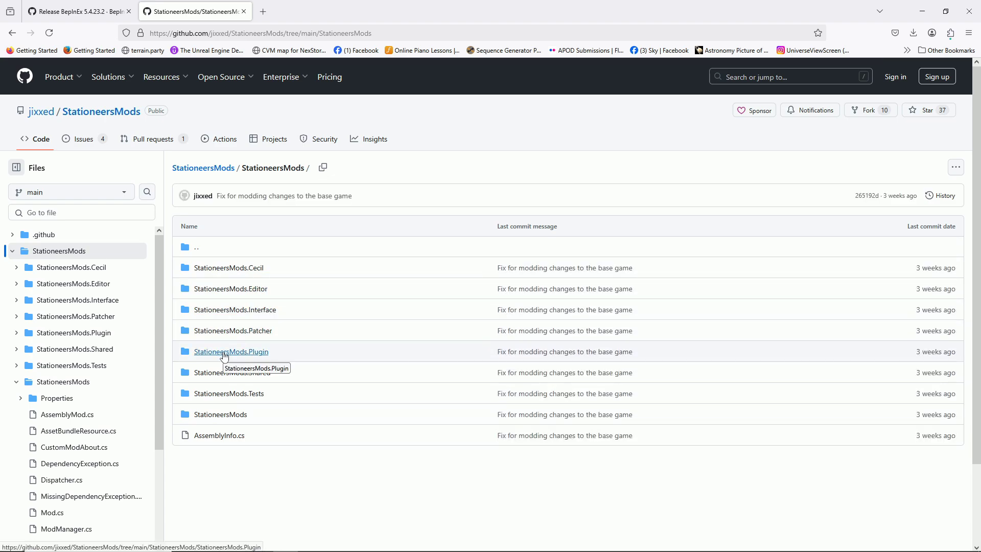
click(224, 356)
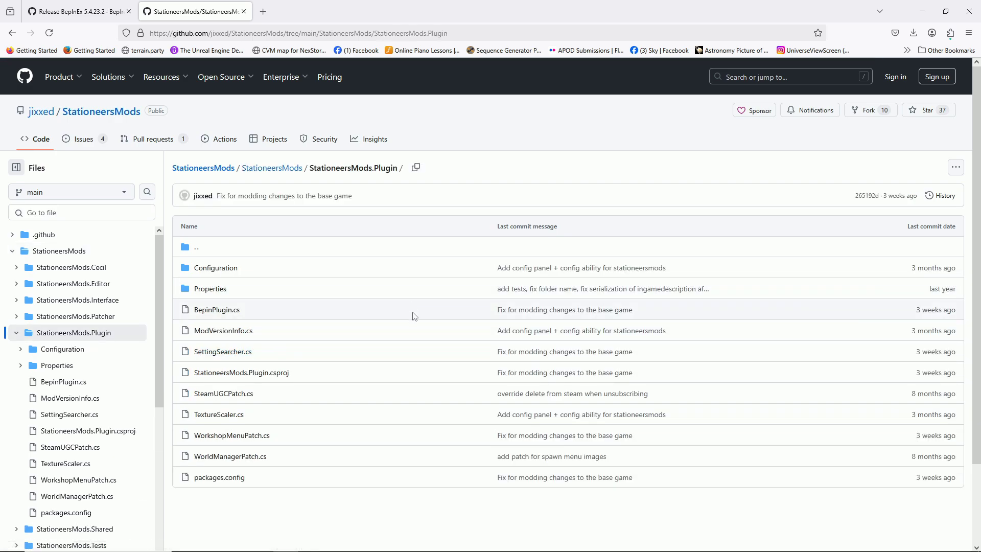
scroll(436, 392, down, 2)
scroll(430, 348, up, 2)
scroll(409, 271, down, 2)
scroll(358, 217, up, 2)
key(alt+Left)
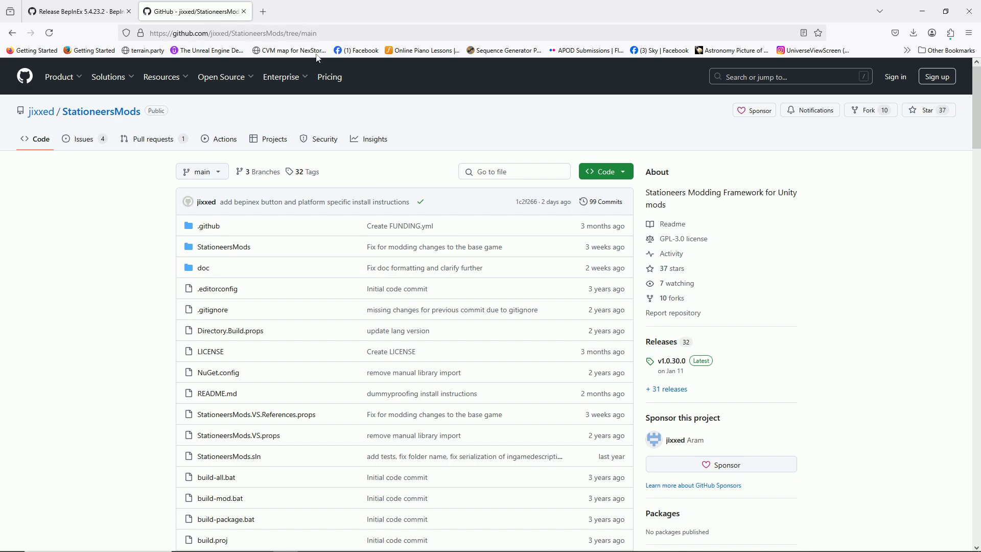
Download StationeersMods.zip from the v1.0.30.0 release via the README's Releases link
scroll(322, 393, down, 8)
scroll(384, 385, down, 1)
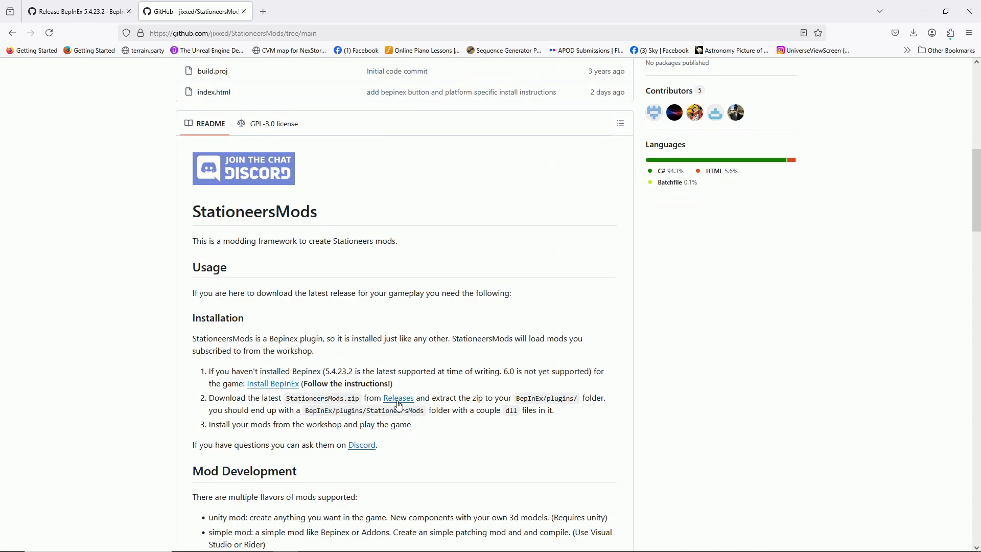
click(399, 400)
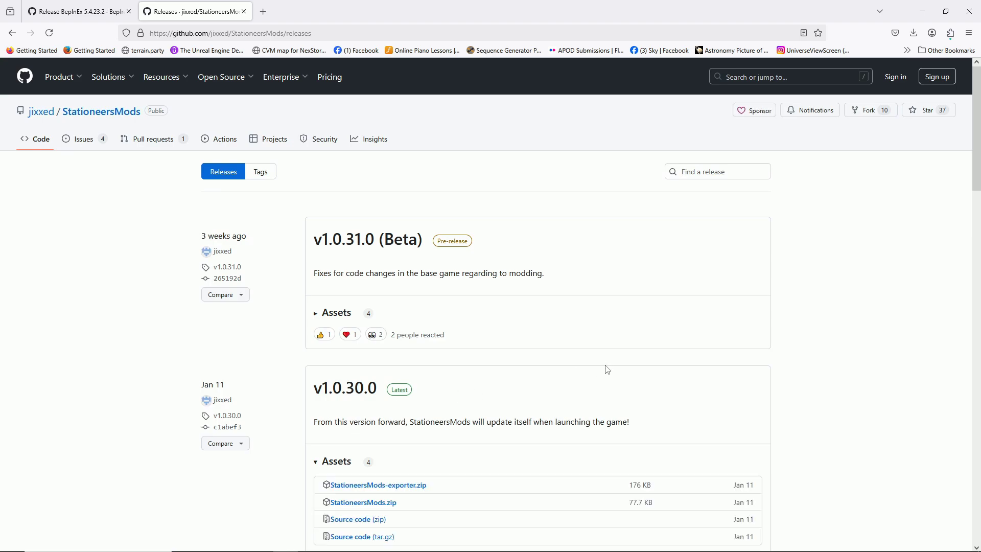
scroll(607, 370, down, 3)
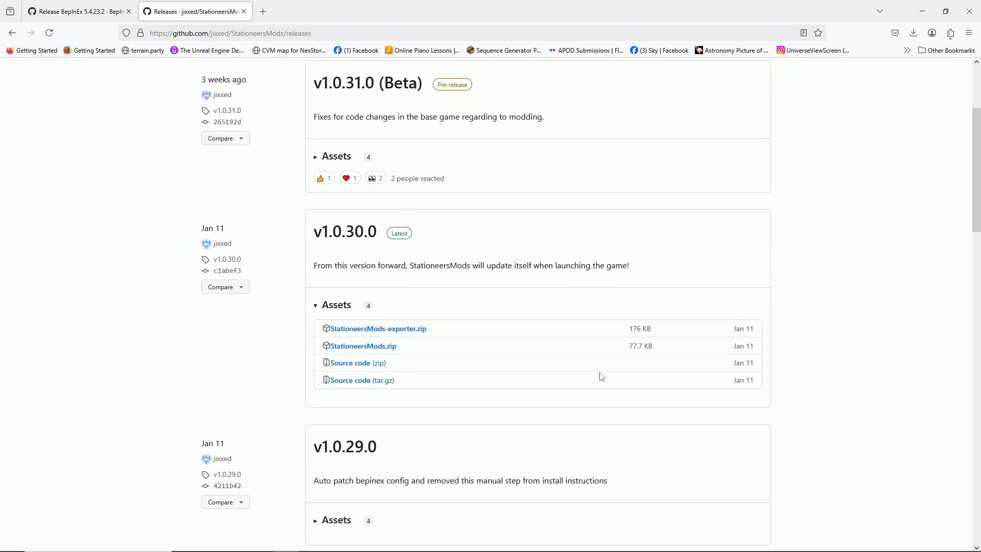
click(399, 233)
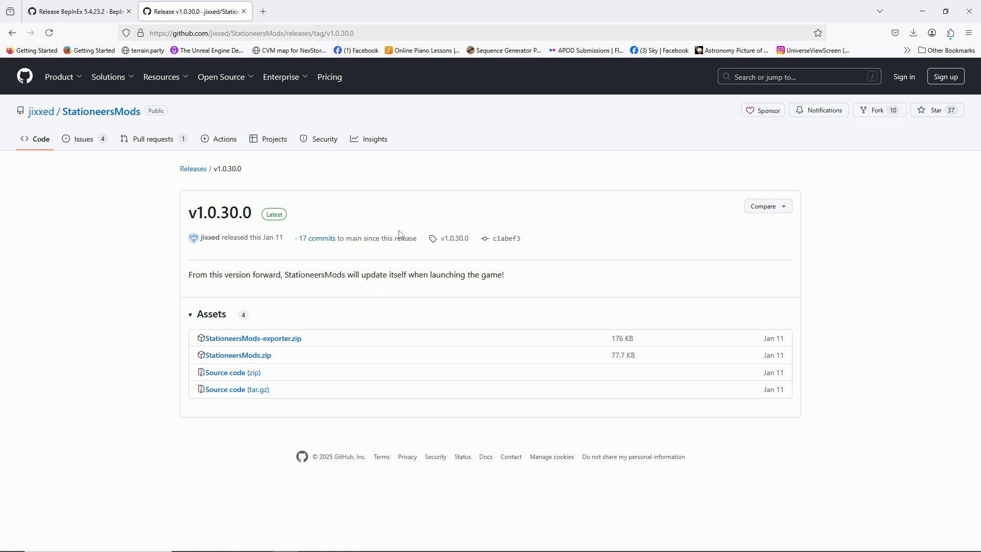
click(231, 358)
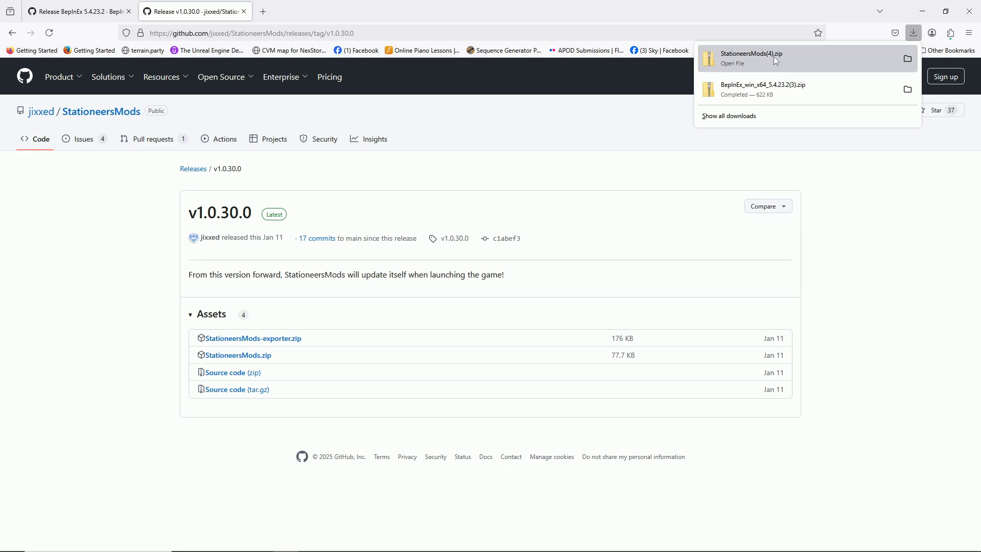
Extract StationeersMods(4).zip into C:\SteamLibrary\steamapps\common\Stationeers\BepInEx and close the archive window
click(775, 58)
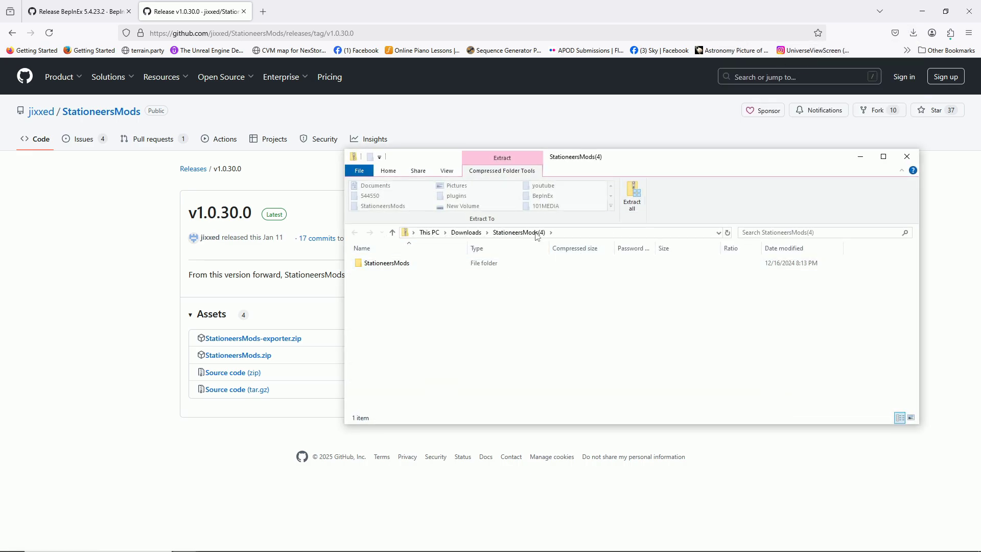
click(634, 197)
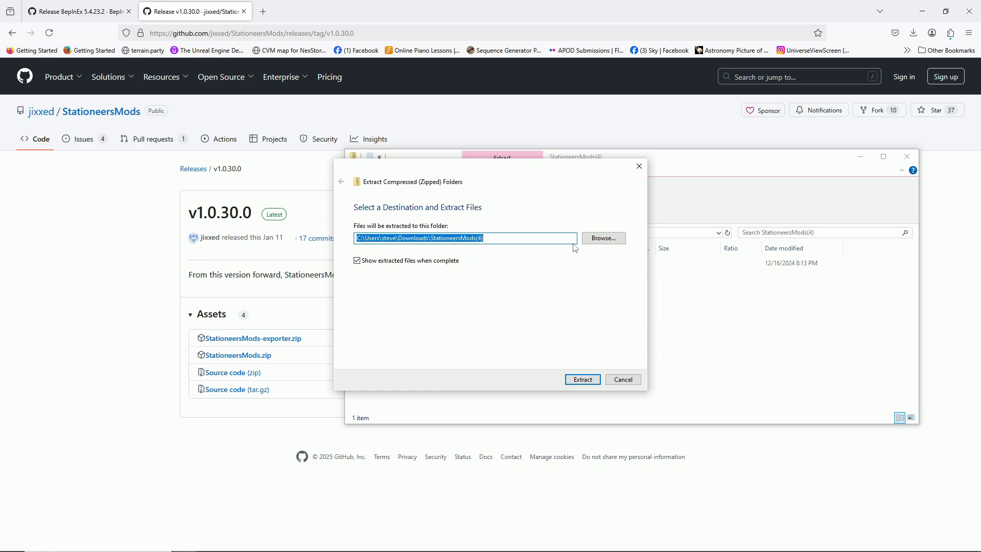
click(608, 239)
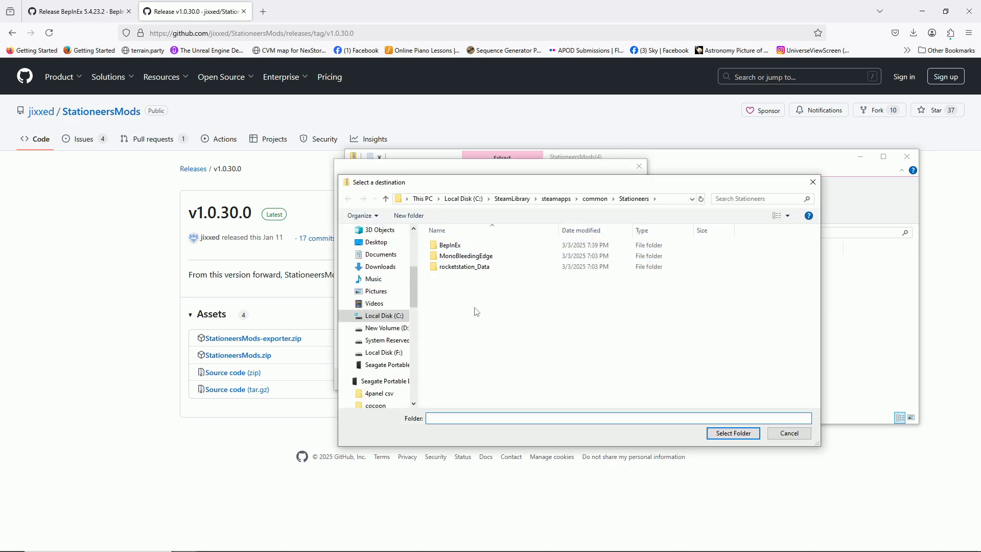
double_click(450, 245)
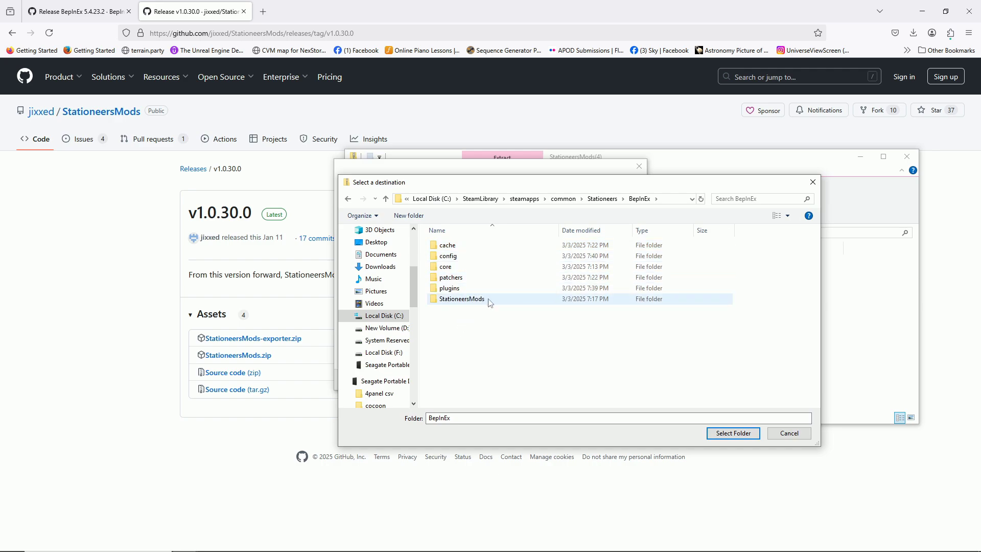
click(387, 199)
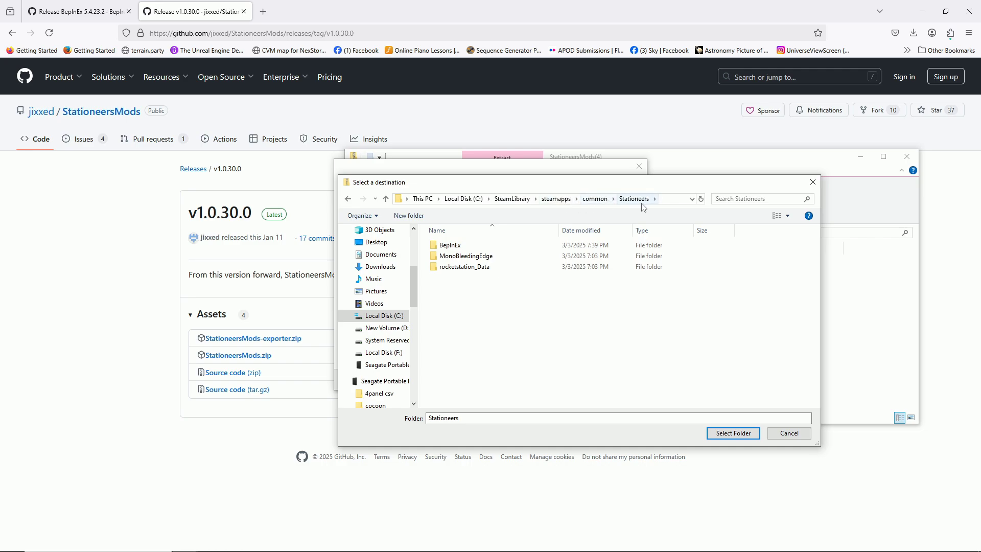
double_click(457, 245)
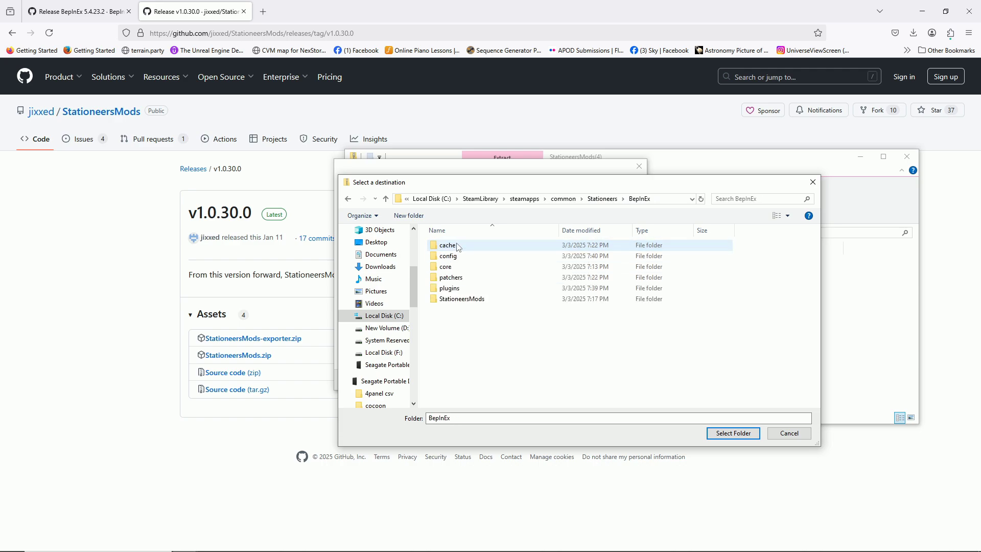
click(732, 434)
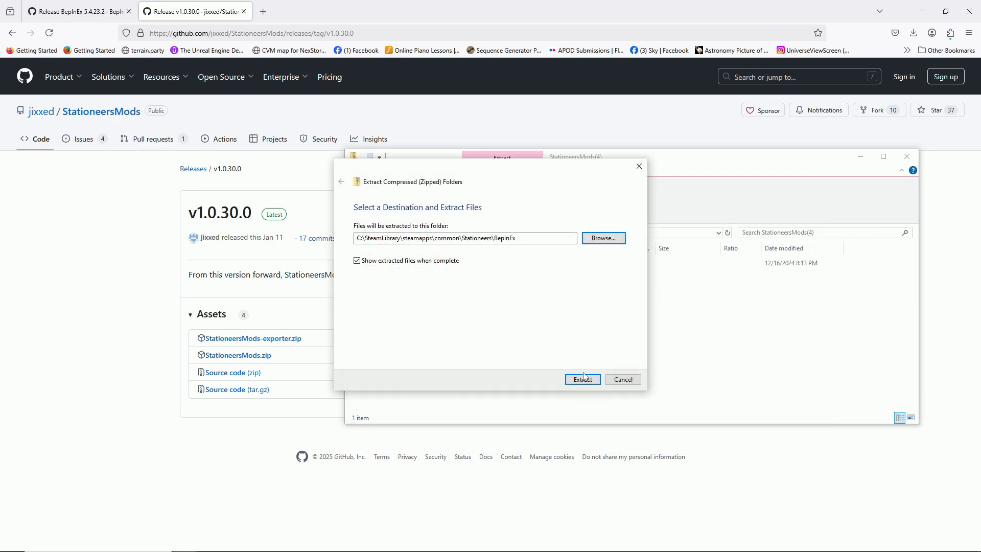
click(638, 169)
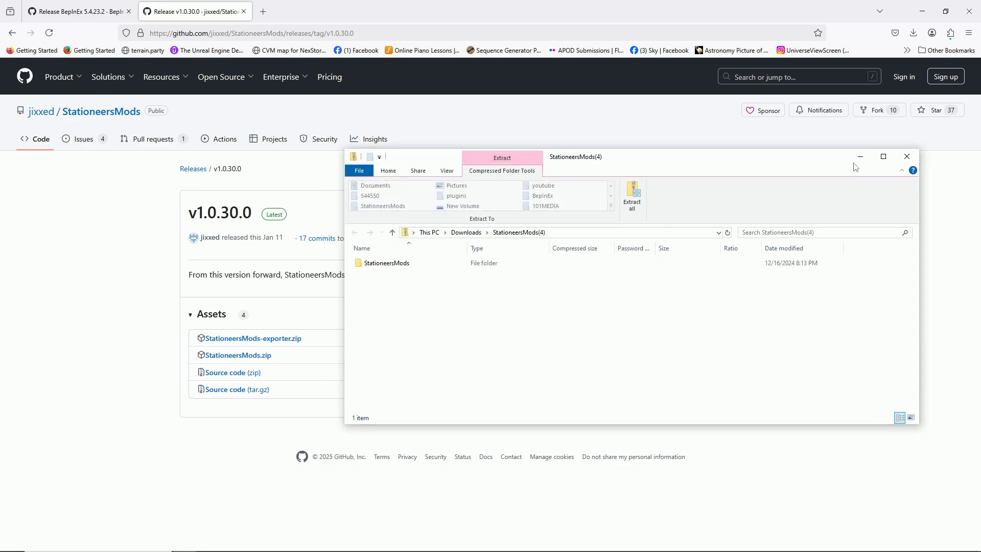
click(904, 159)
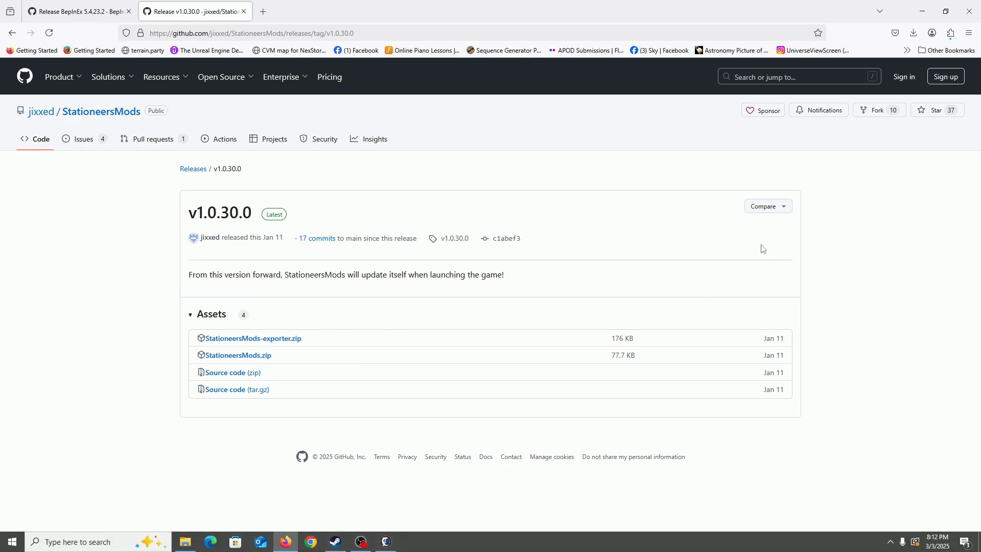
Close the StationeersMods release tab and leave Workshop Mods for the Stationeers main menu
click(243, 12)
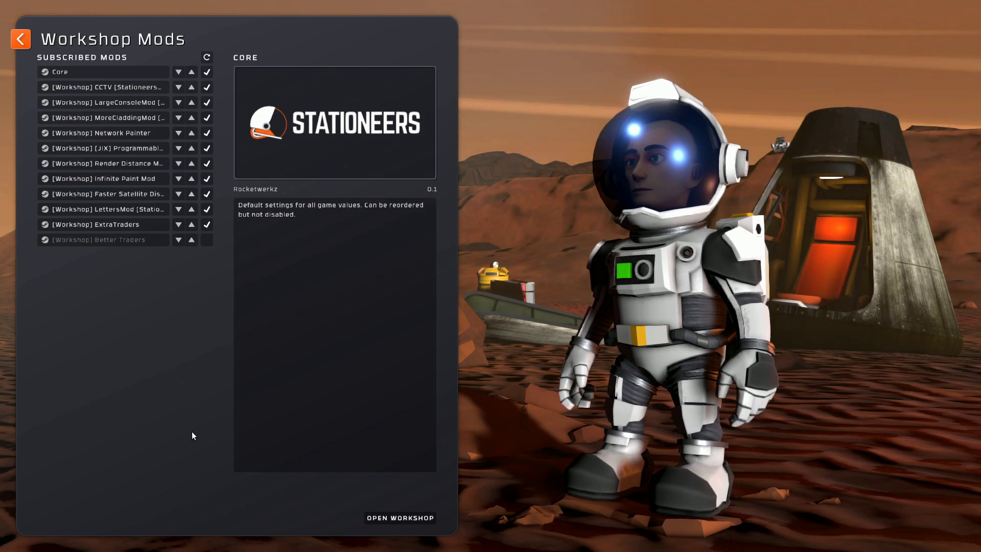
click(21, 40)
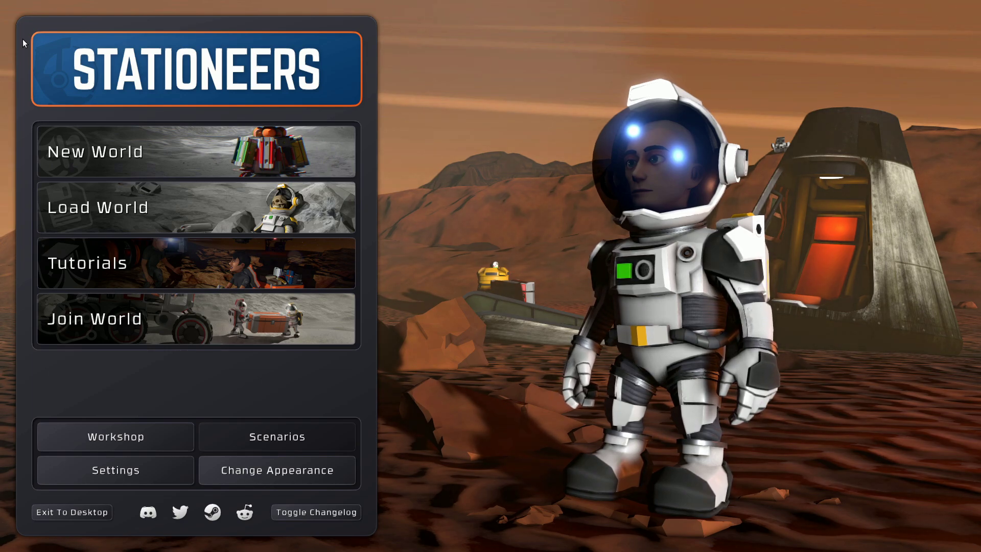
Leave the game, open the steamapps folder, and bring the Steam library forward
key(alt+Tab)
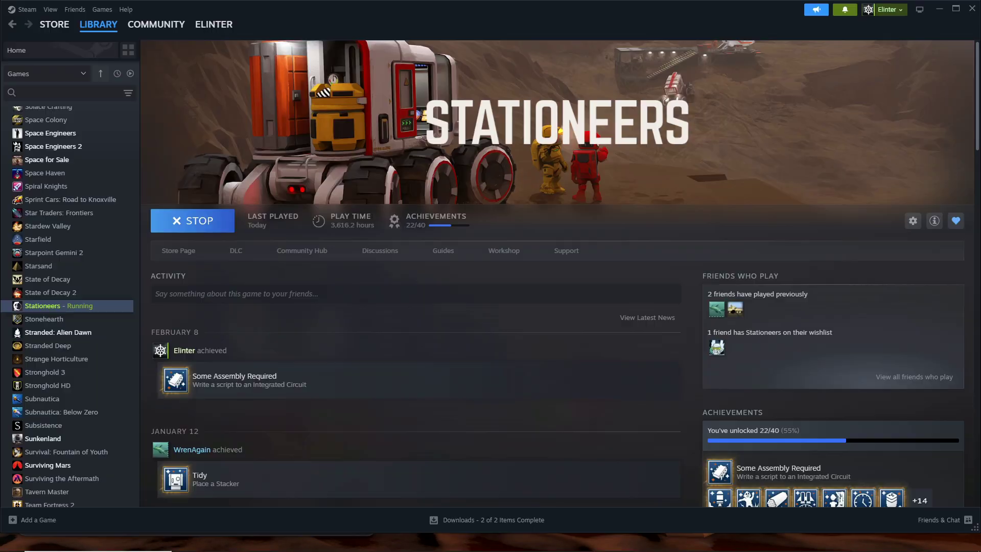
click(185, 541)
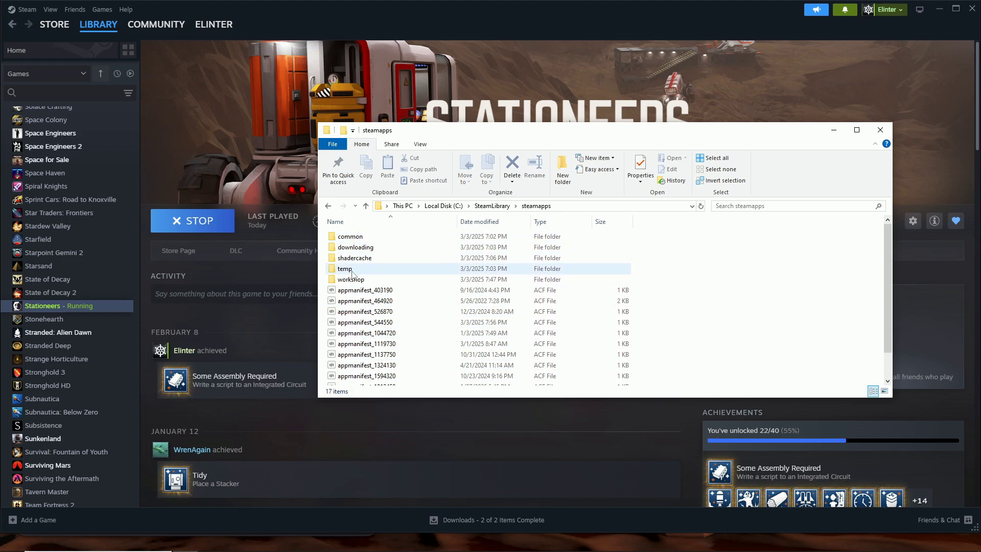
mouse_move(368, 550)
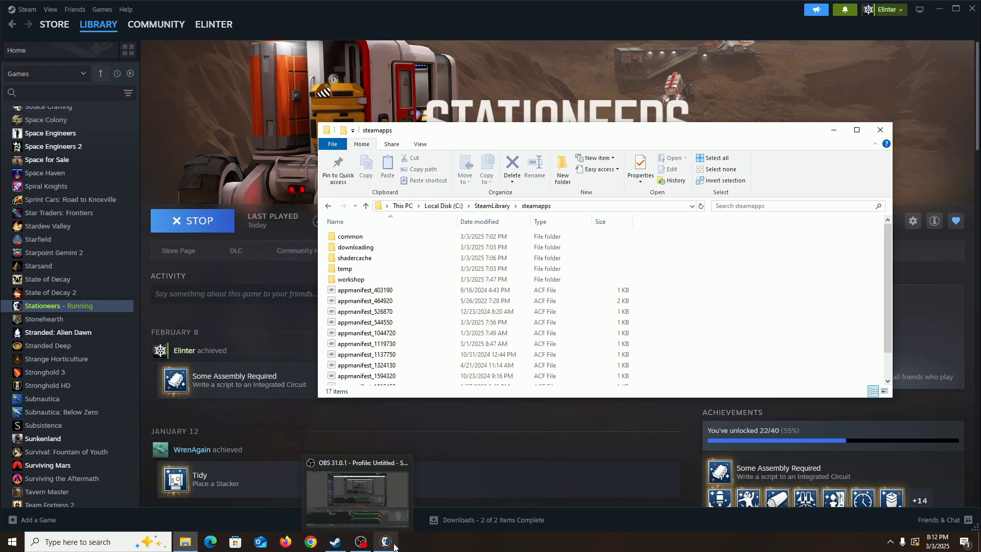
click(339, 545)
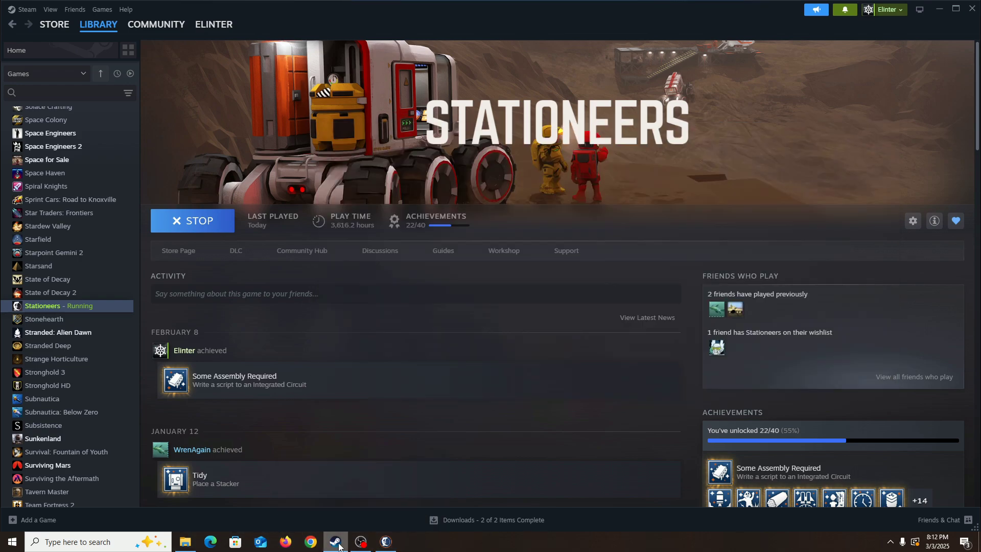
Back in Stationeers, review the subscribed Workshop mods (all enabled except Better Traders) and return
click(386, 541)
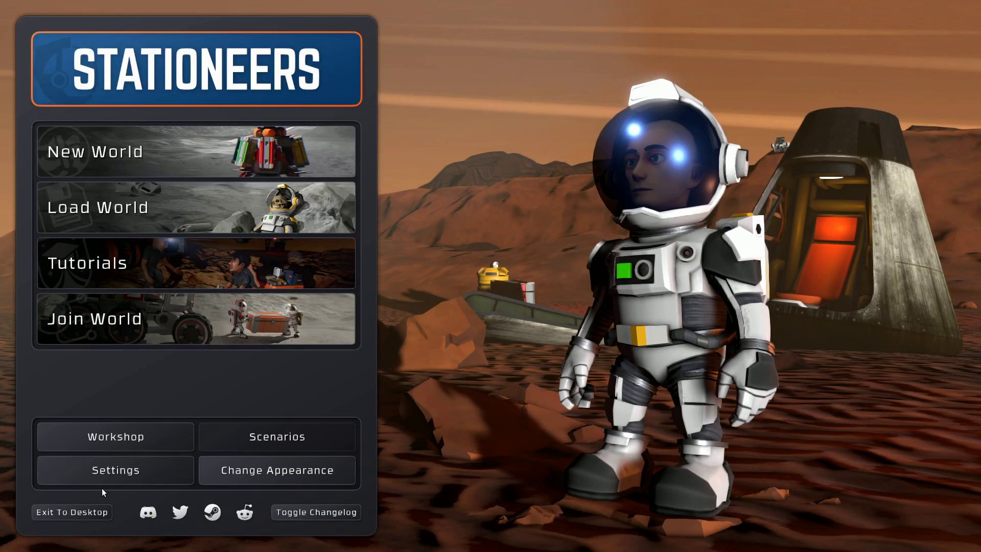
click(136, 436)
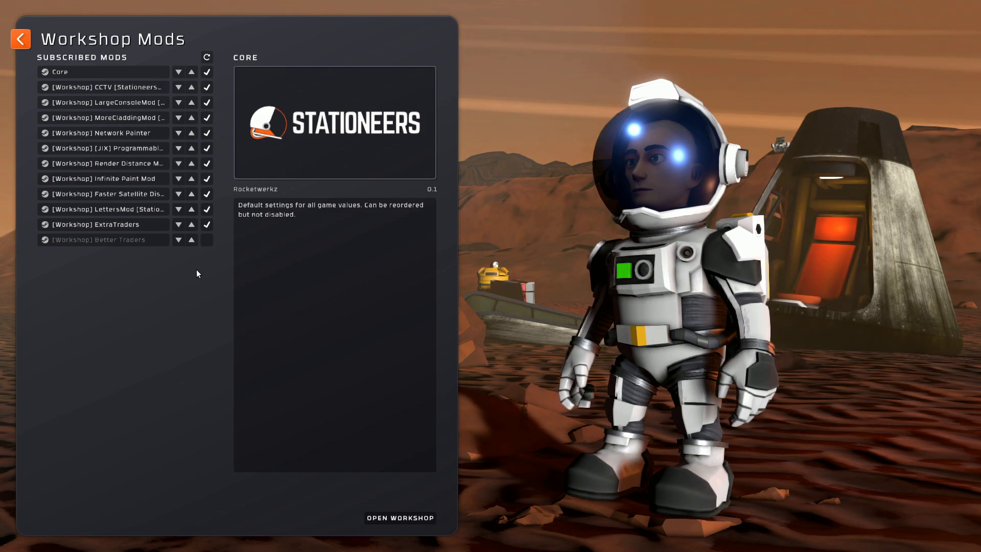
click(21, 39)
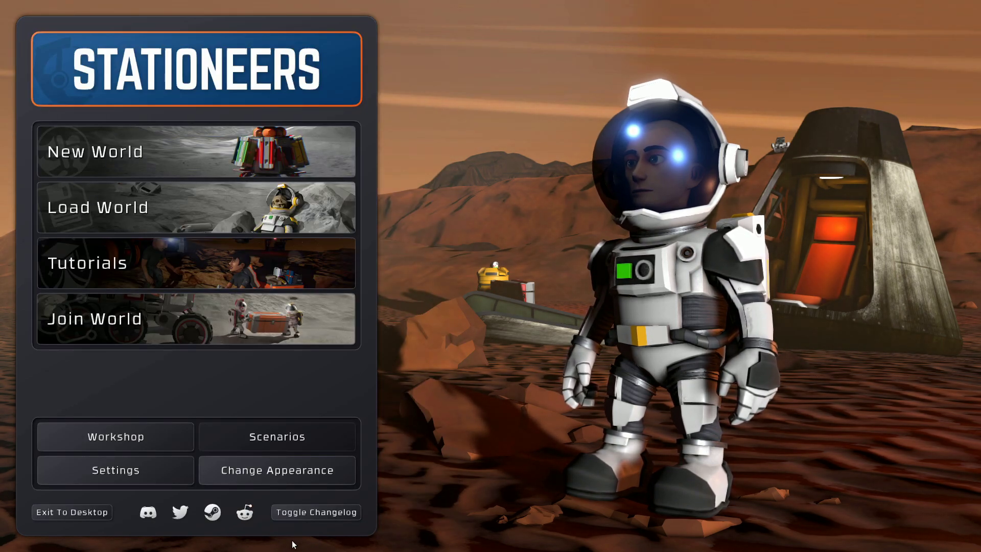
Open steamapps > workshop > content > 544550 to see the eleven numbered mod folders
key(alt+Tab)
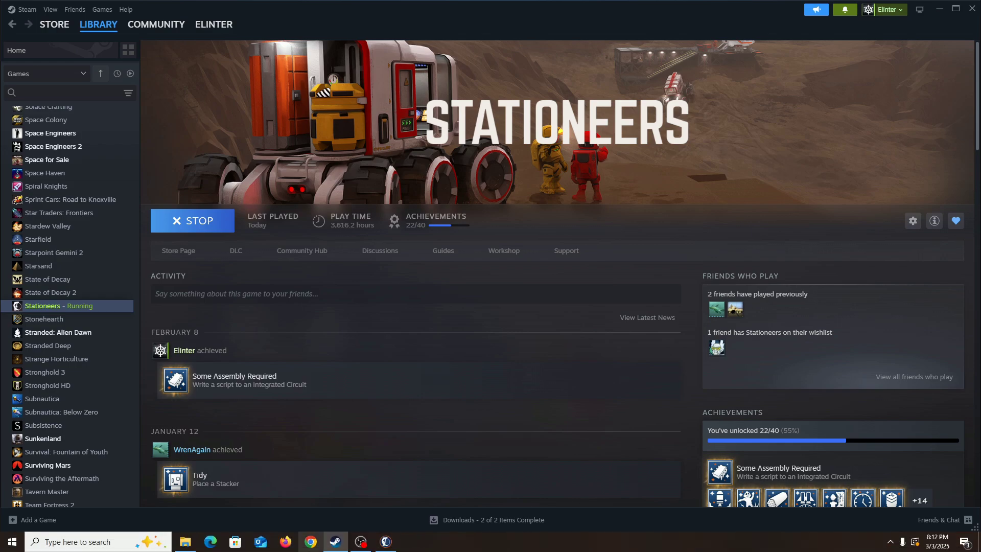
click(185, 542)
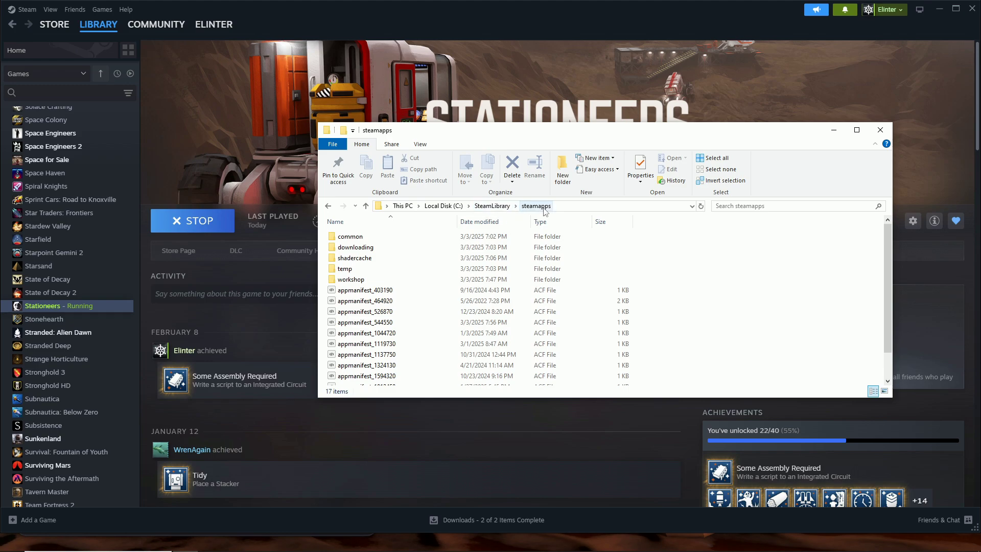
double_click(358, 280)
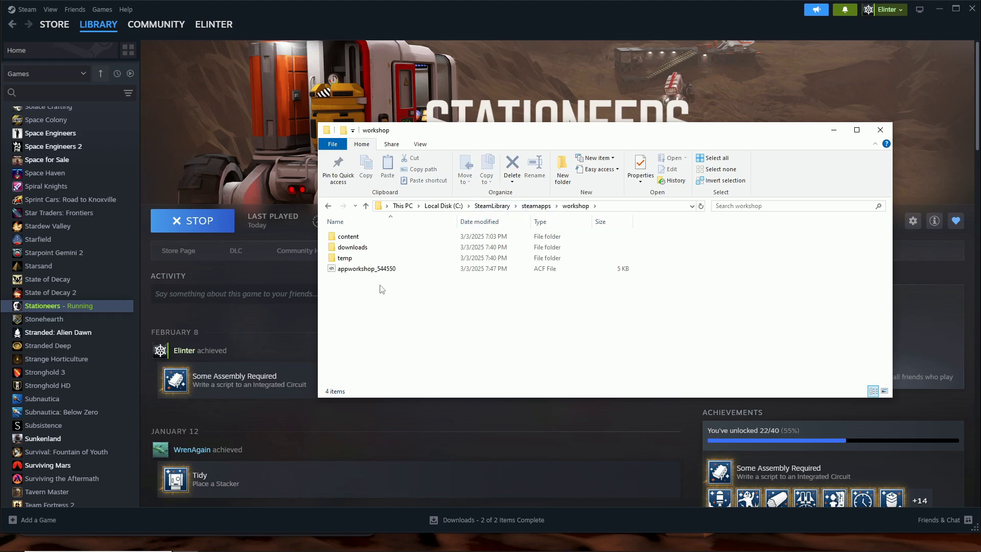
double_click(357, 238)
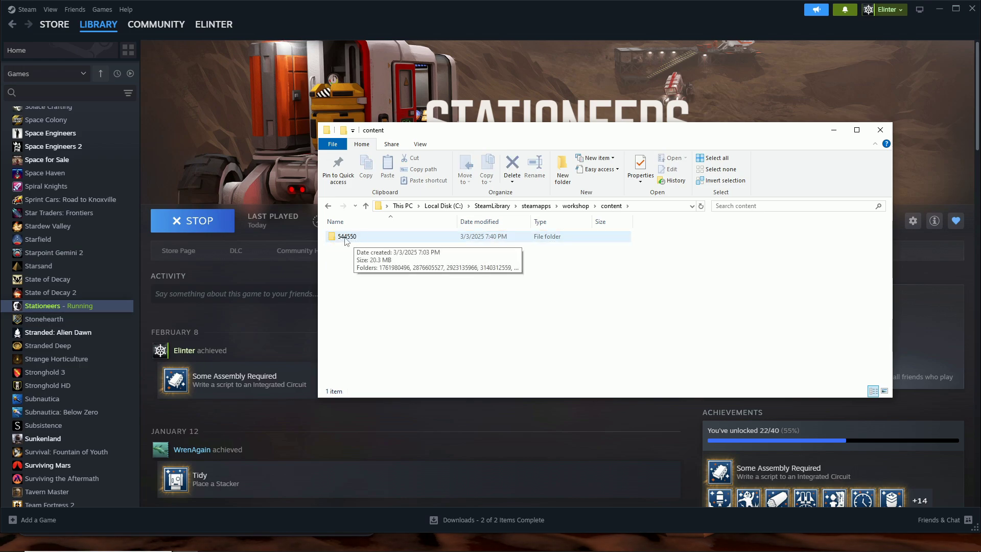
double_click(350, 238)
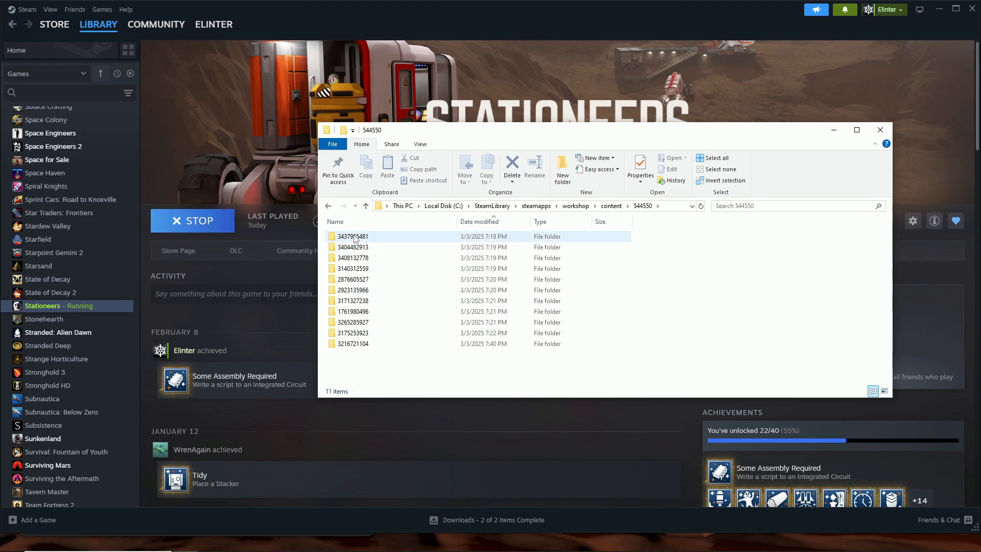
mouse_move(353, 344)
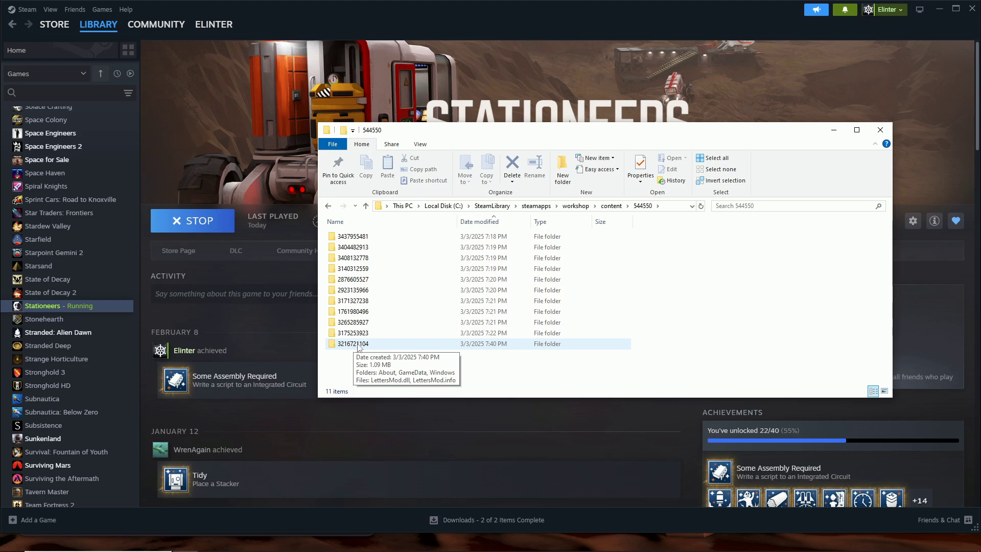
click(352, 348)
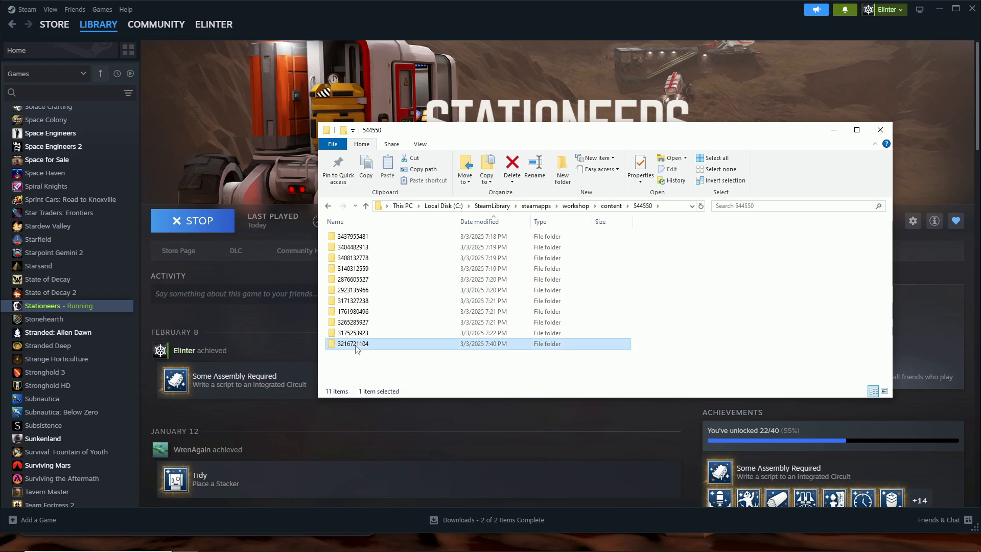
right_click(356, 349)
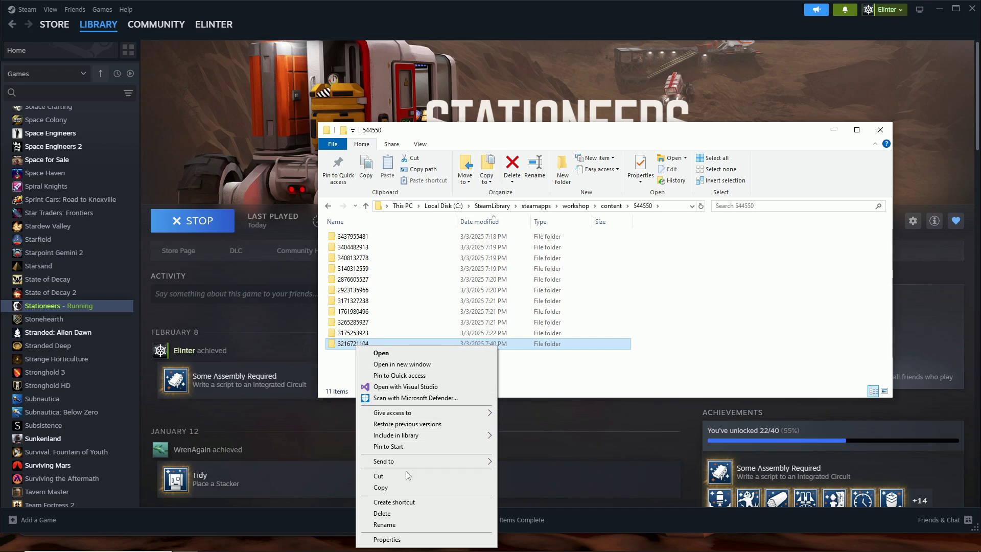
click(395, 490)
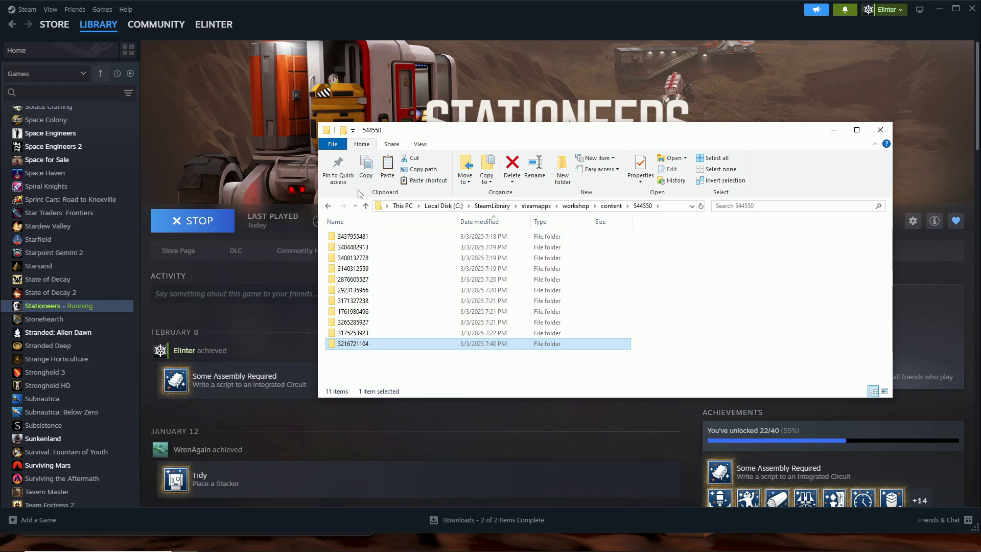
click(366, 206)
click(366, 206)
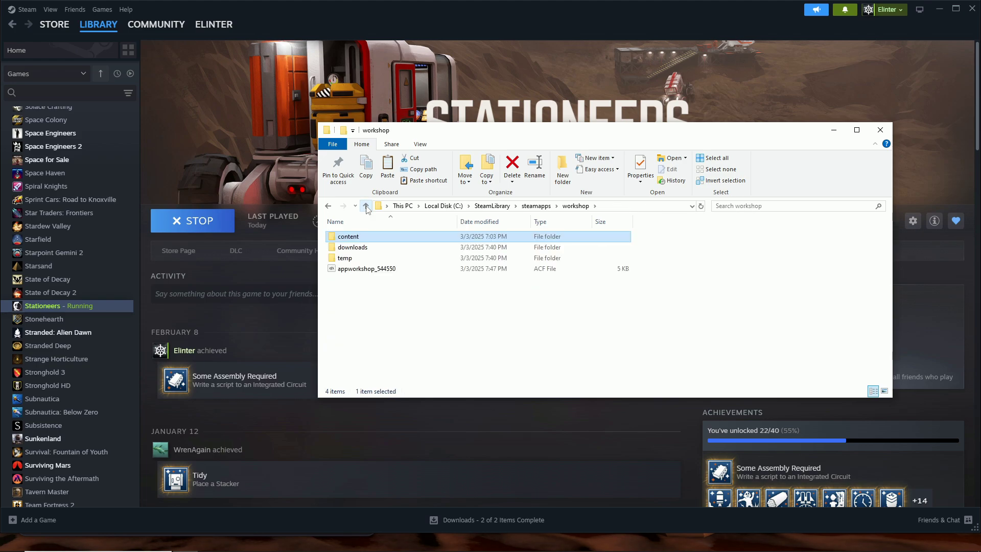
click(365, 206)
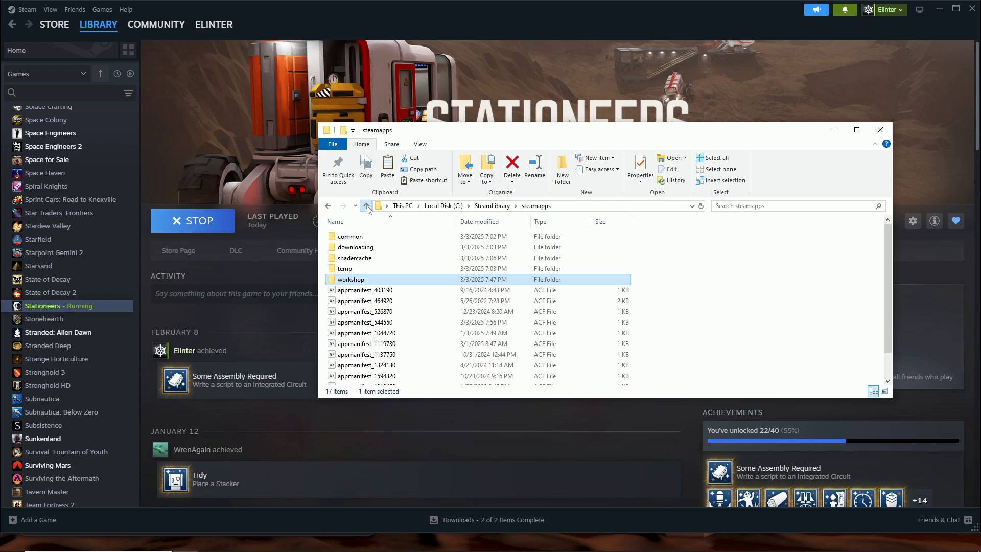
Open common > Stationeers > BepInEx > plugins, dismissing the context menu without pasting
double_click(359, 238)
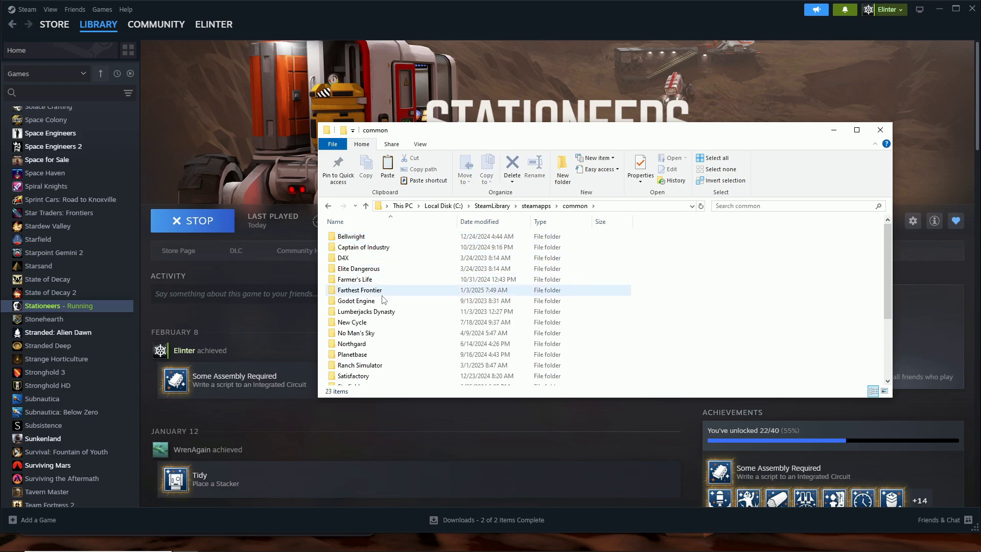
scroll(368, 357, down, 2)
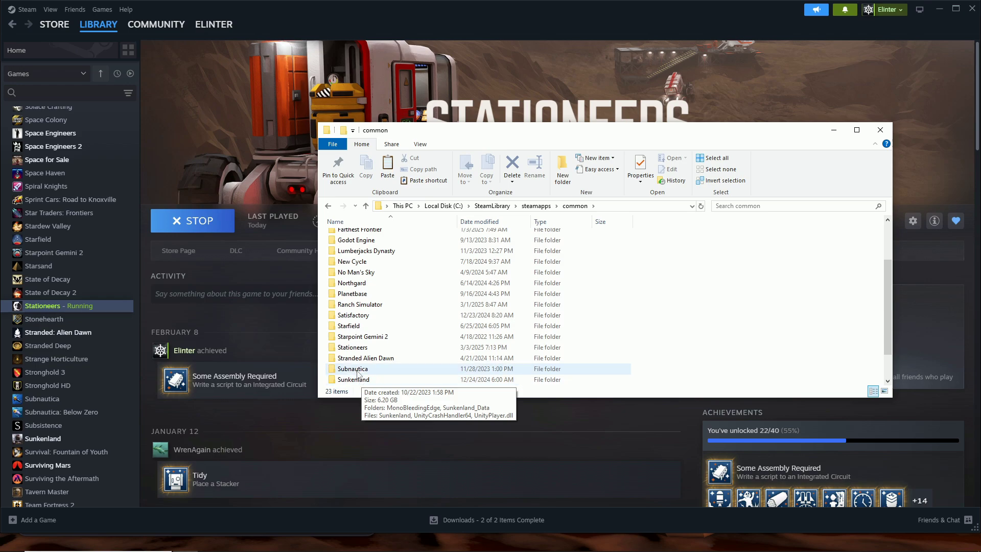
double_click(356, 349)
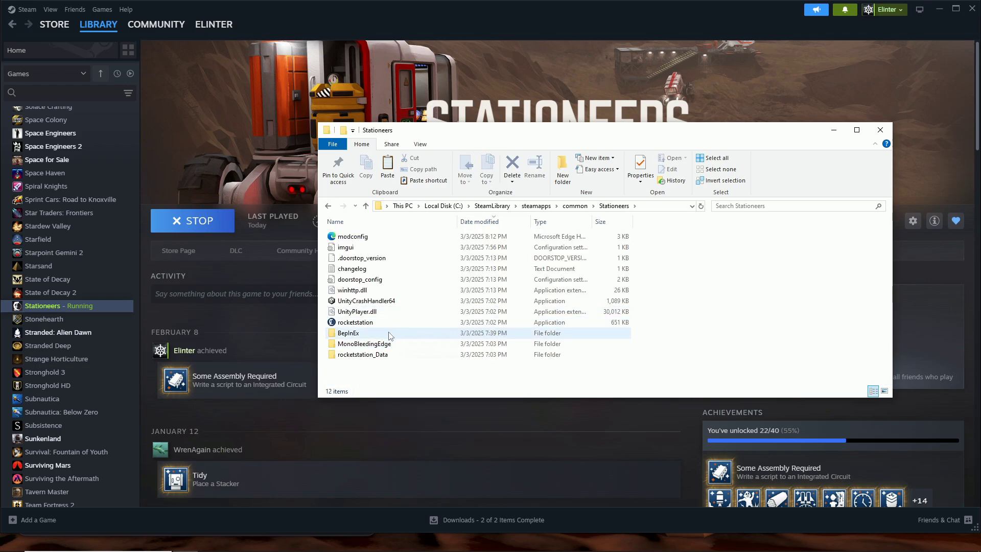
double_click(349, 334)
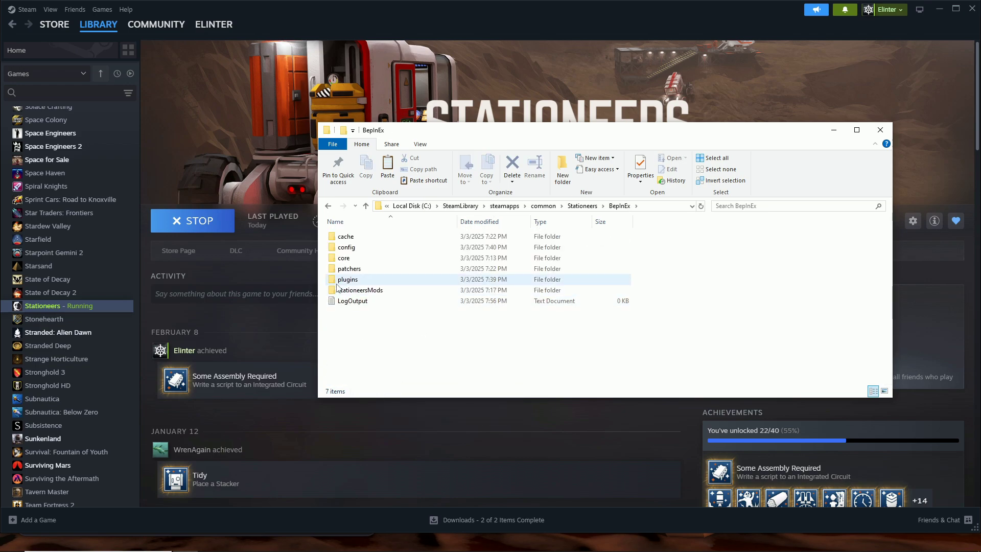
double_click(348, 280)
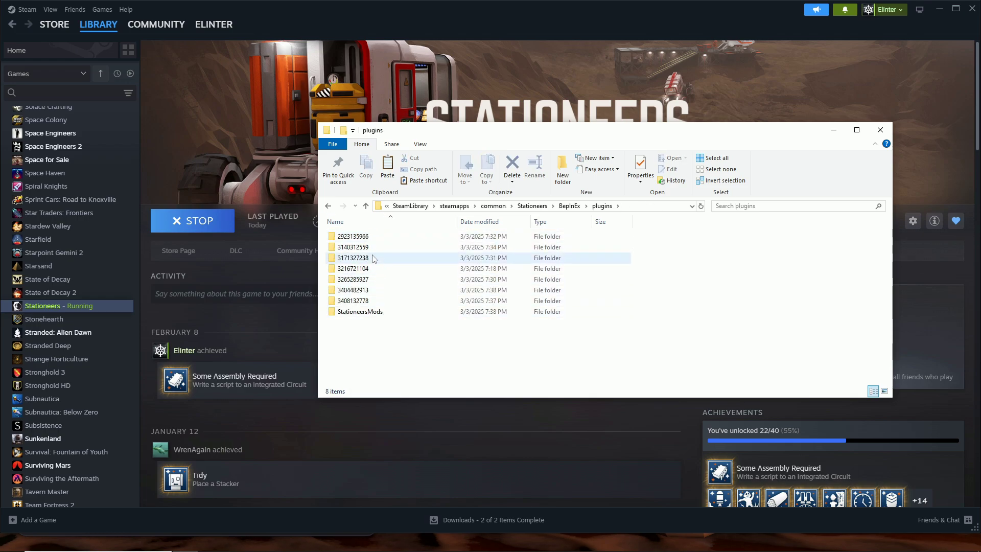
right_click(406, 348)
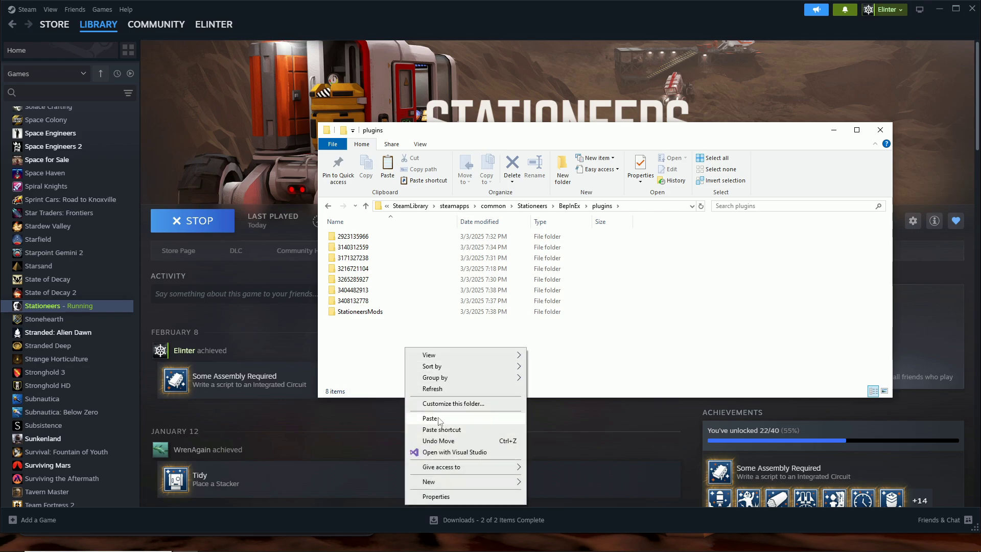
click(626, 358)
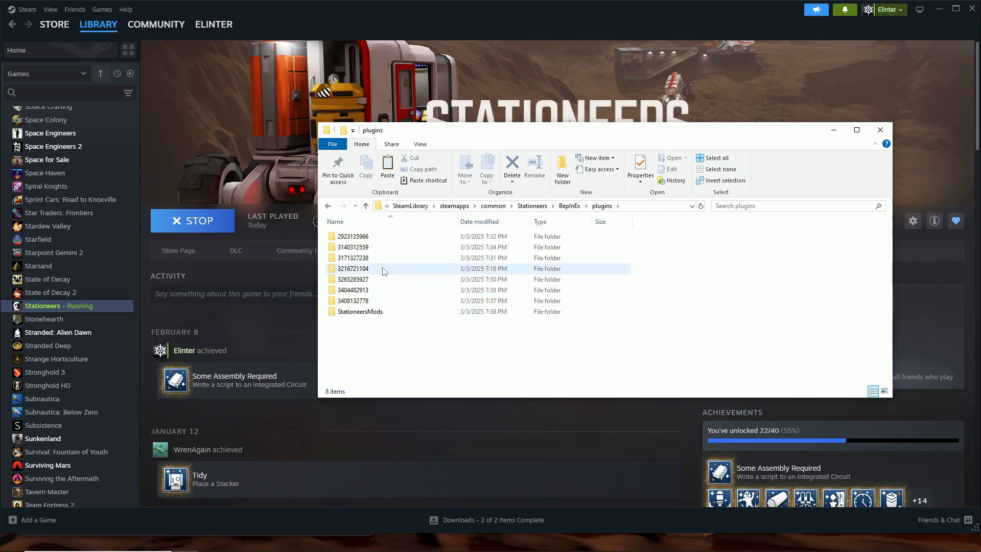
Inspect the StationeersMods folder, then return to the 8-item plugins folder
double_click(367, 312)
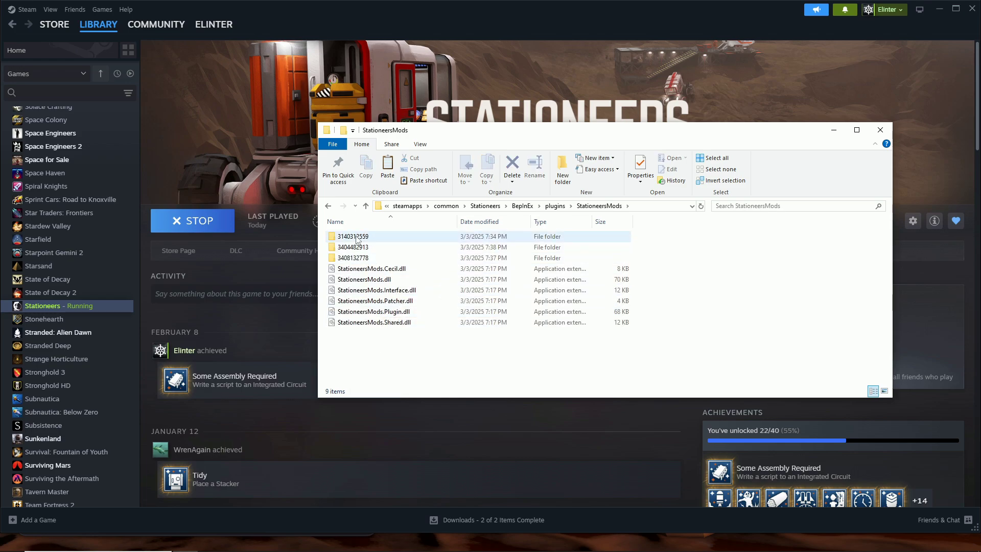
mouse_move(356, 239)
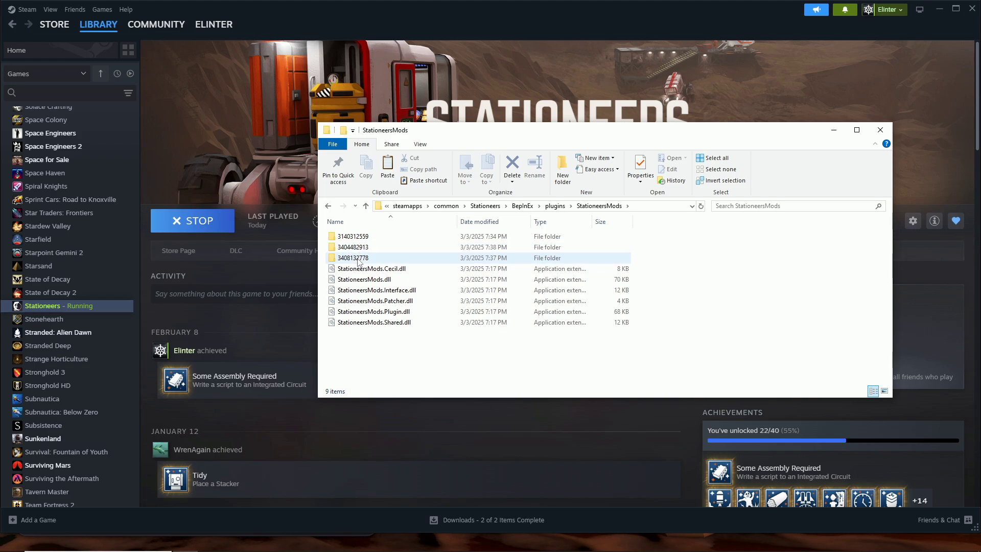
click(365, 205)
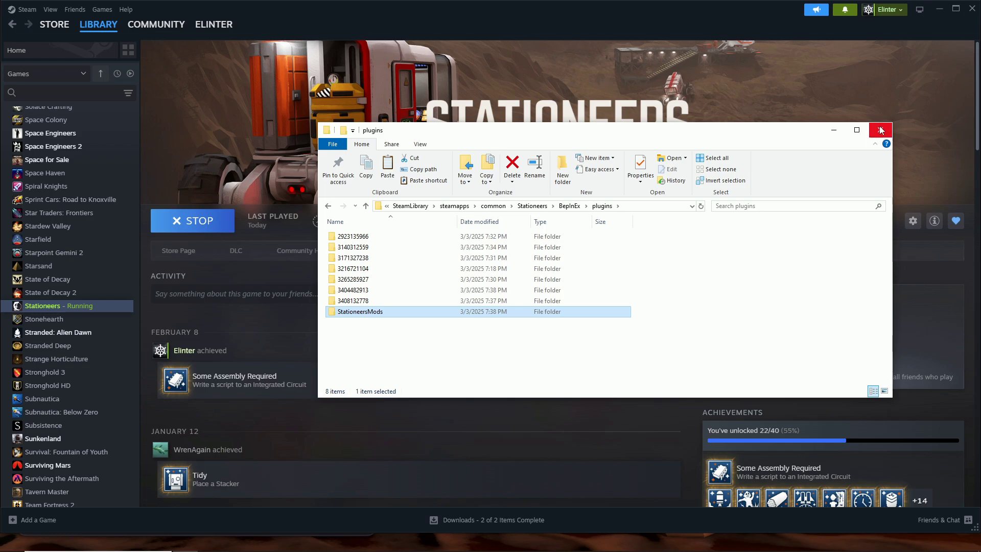
Close the plugins folder and show Stationeers' Workshop Mods list with CCTV and the other mods enabled
click(881, 130)
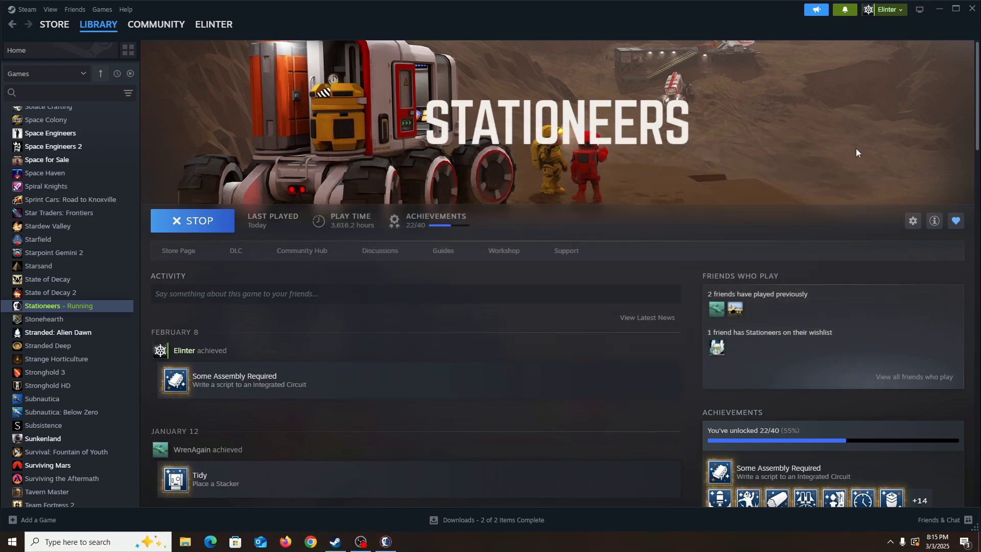
click(387, 546)
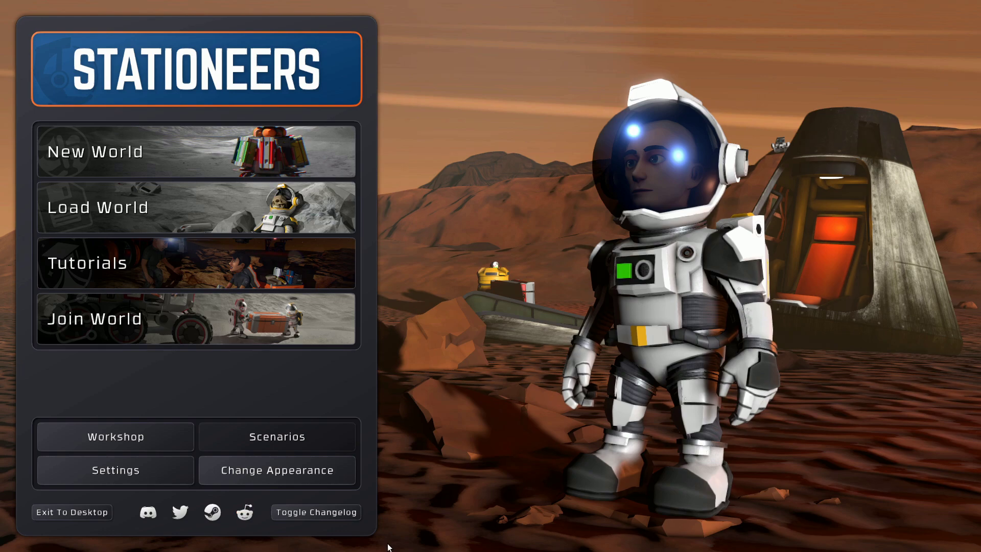
click(111, 434)
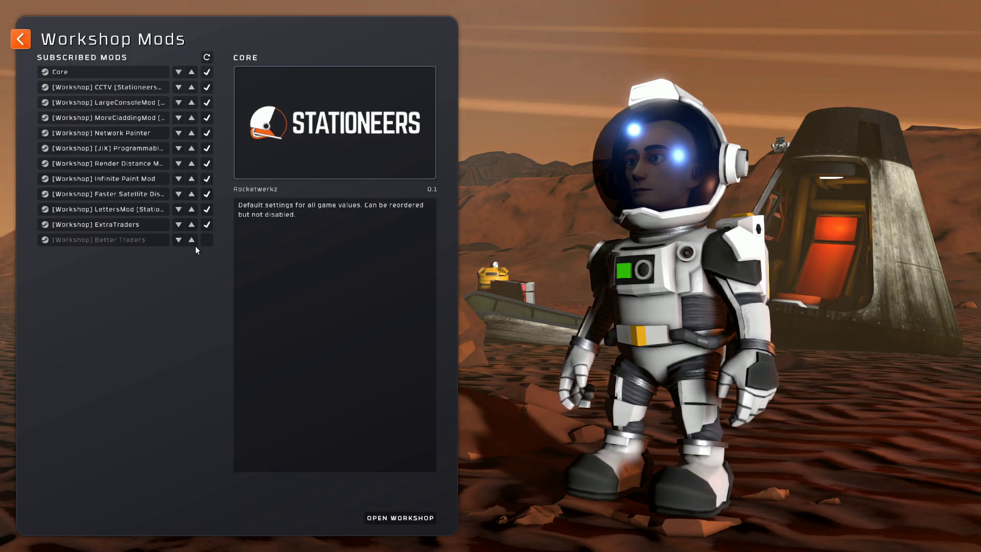
Open the Stationeers Workshop in Steam, dismiss the save dialog, and go to the CCTV mod page
click(400, 518)
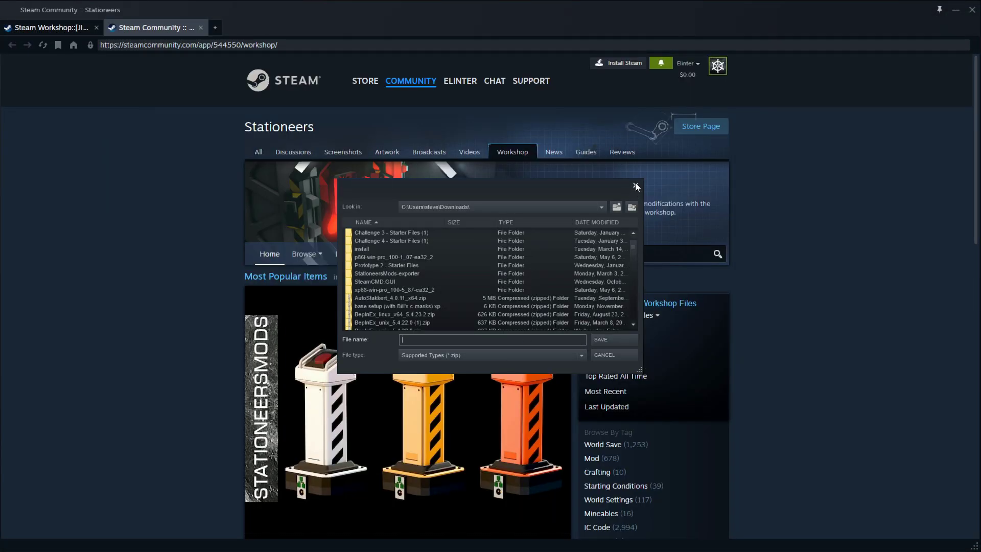
click(636, 186)
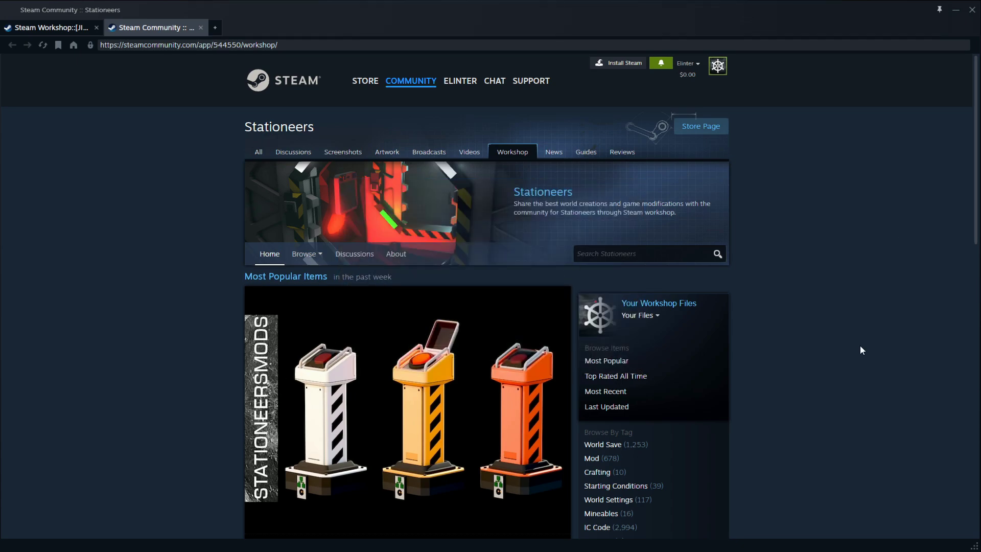
scroll(857, 356, down, 10)
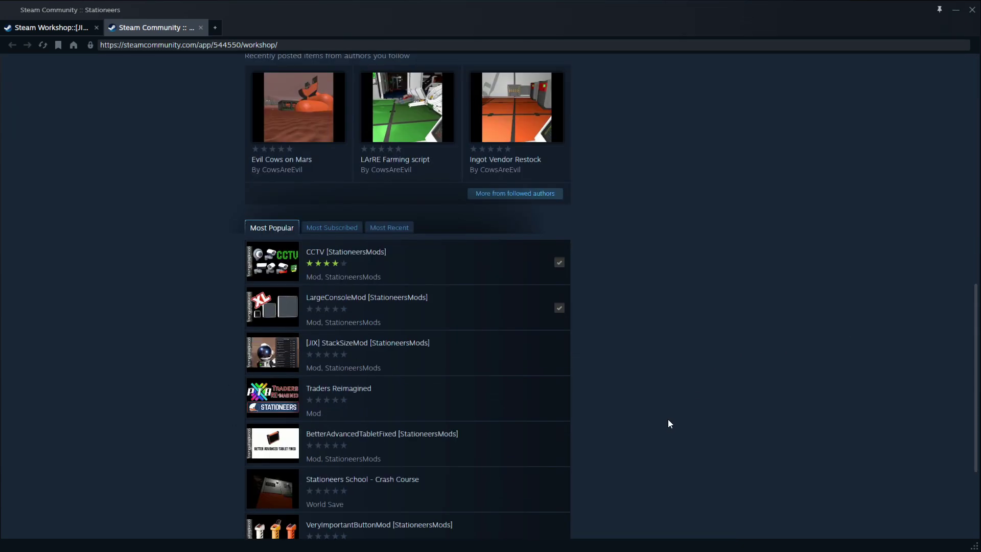
scroll(661, 415, up, 5)
scroll(670, 414, down, 2)
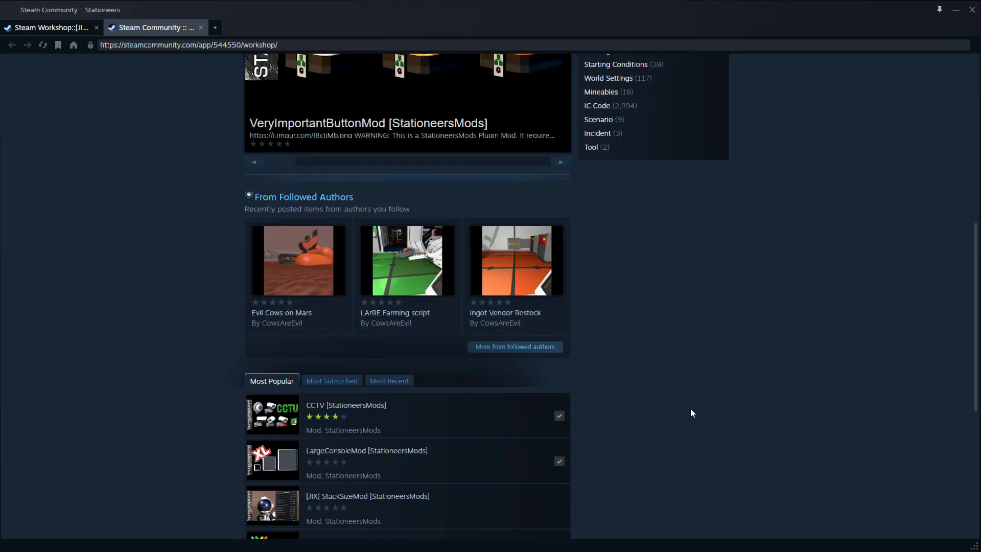
scroll(726, 312, up, 3)
scroll(684, 363, down, 3)
mouse_move(395, 374)
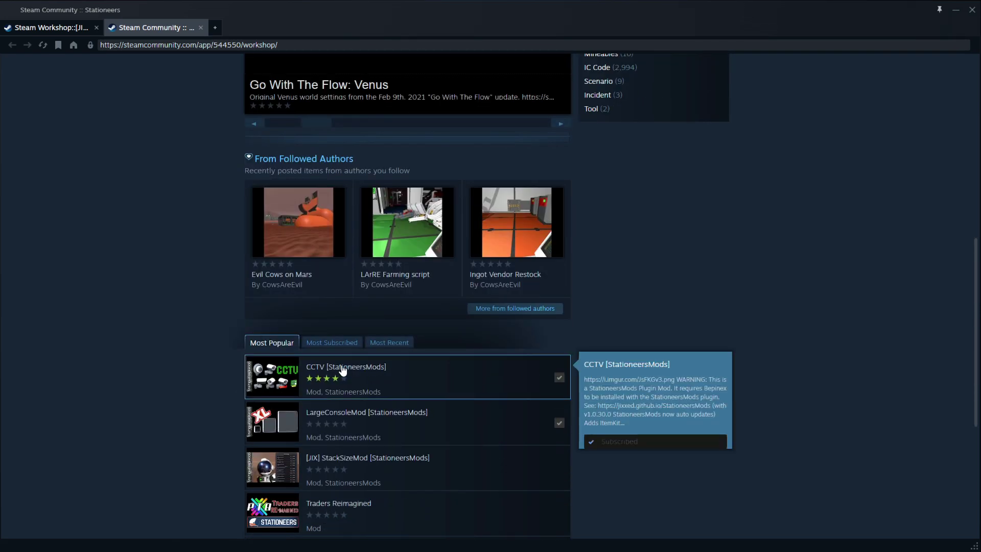
click(271, 378)
Read the CCTV mod's requirements and the linked StationeersMods installation guide
scroll(655, 409, down, 3)
scroll(655, 408, down, 3)
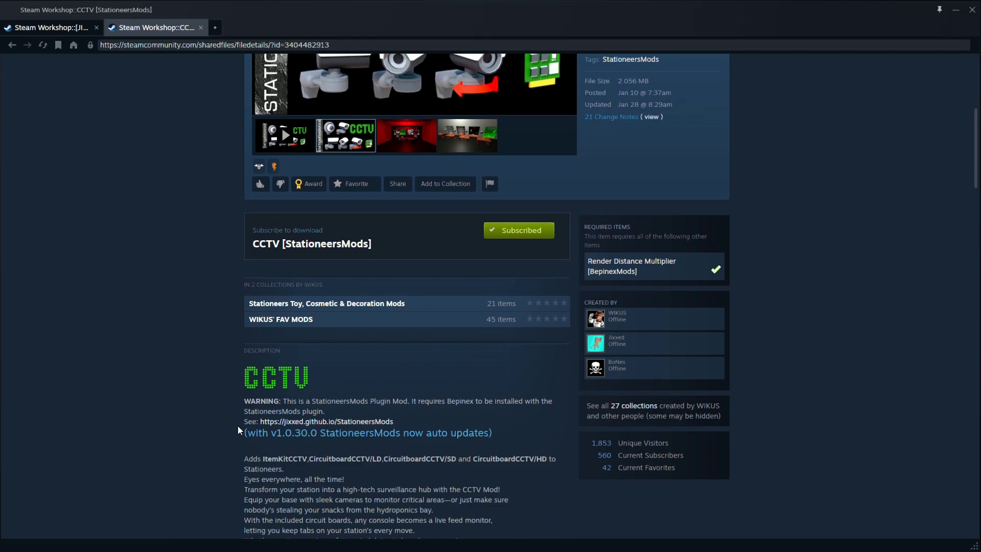
scroll(489, 368, up, 3)
scroll(489, 367, up, 2)
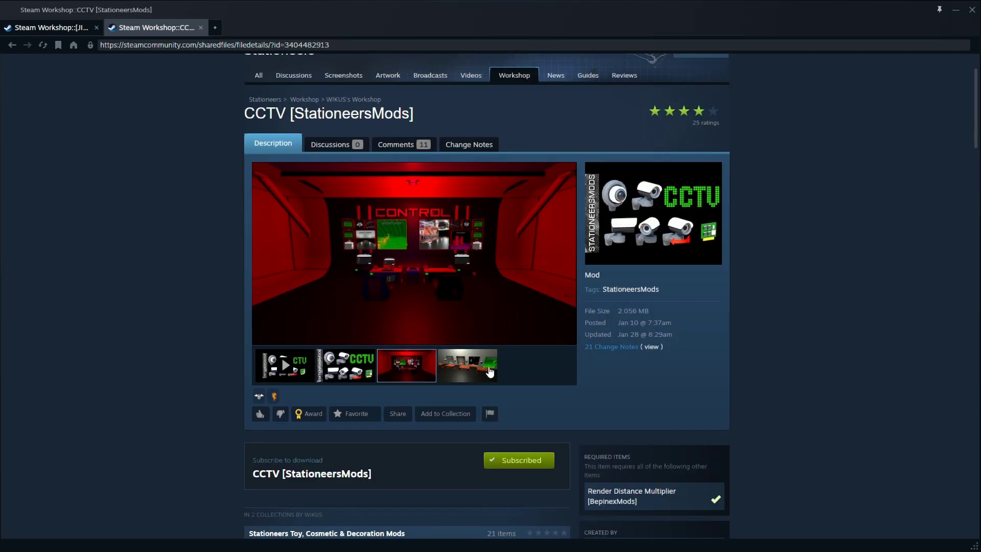
scroll(457, 389, down, 4)
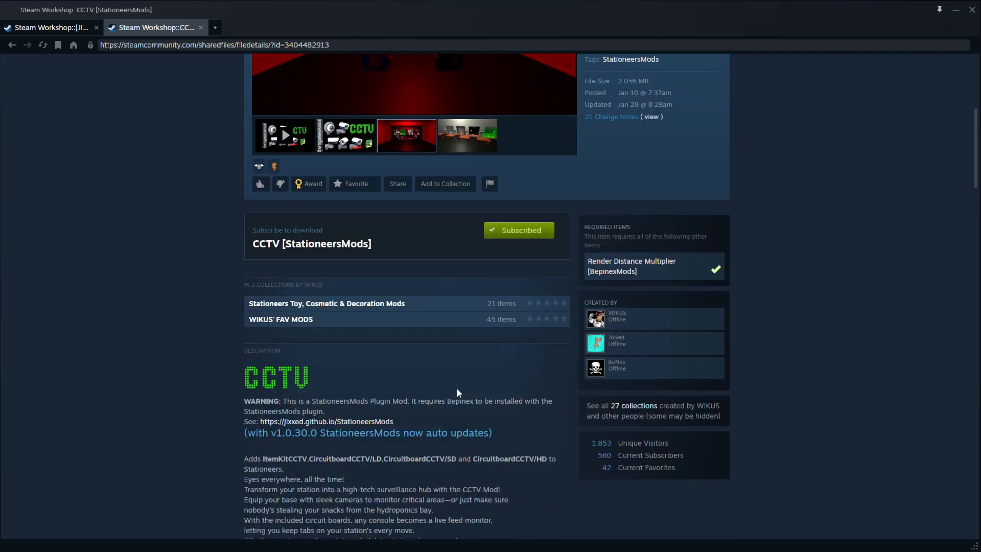
click(359, 422)
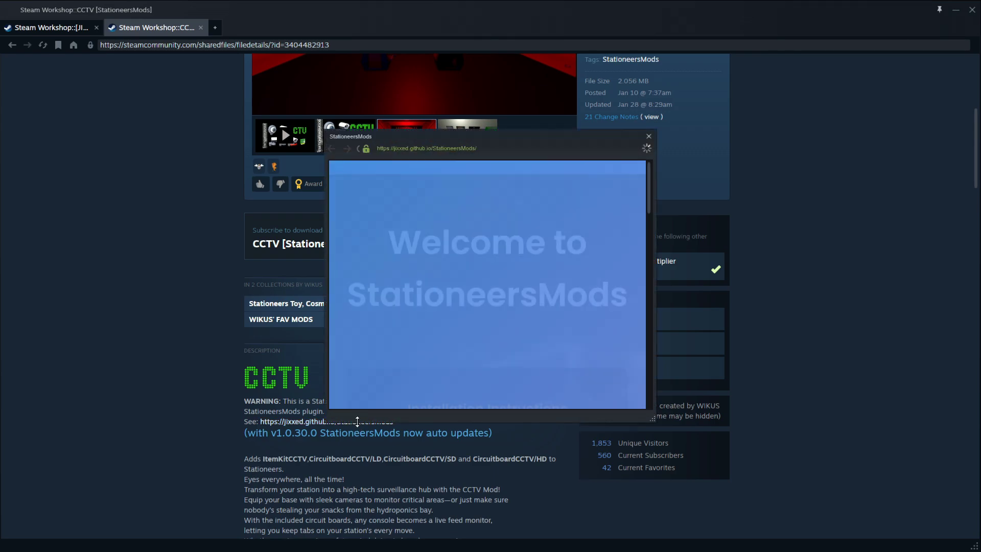
scroll(597, 295, down, 3)
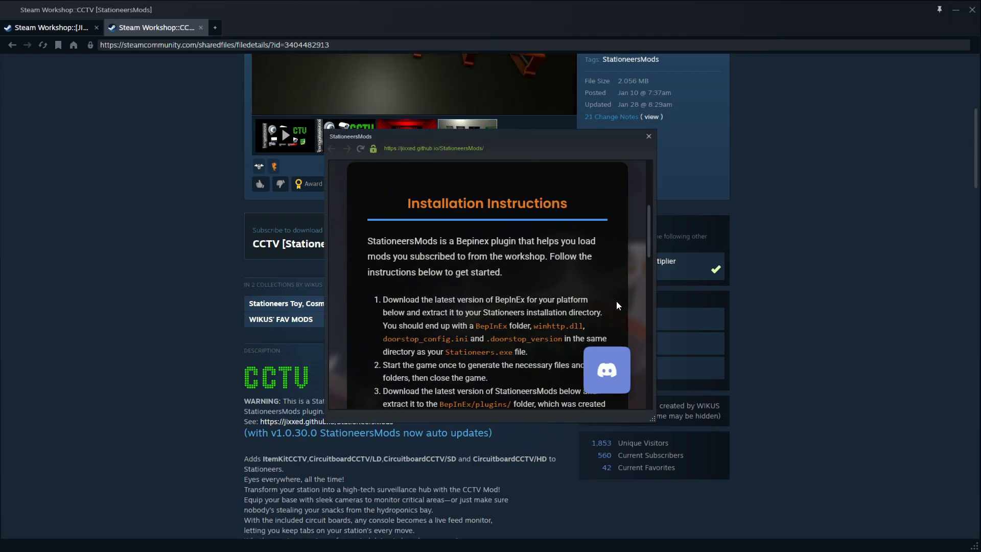
scroll(614, 291, up, 3)
scroll(639, 167, down, 1)
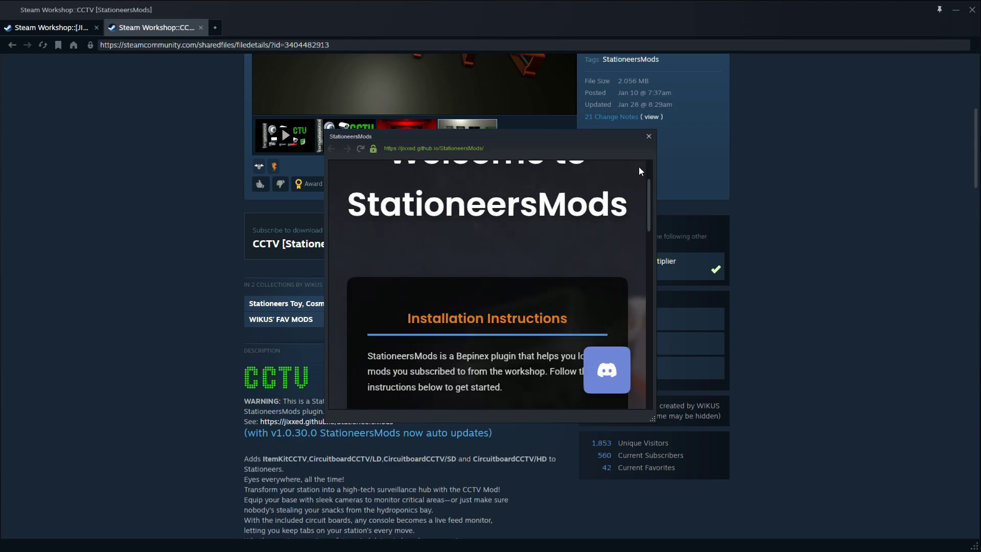
Close the guide popup, Workshop browser and Steam overlay, returning to the Steam library
click(648, 137)
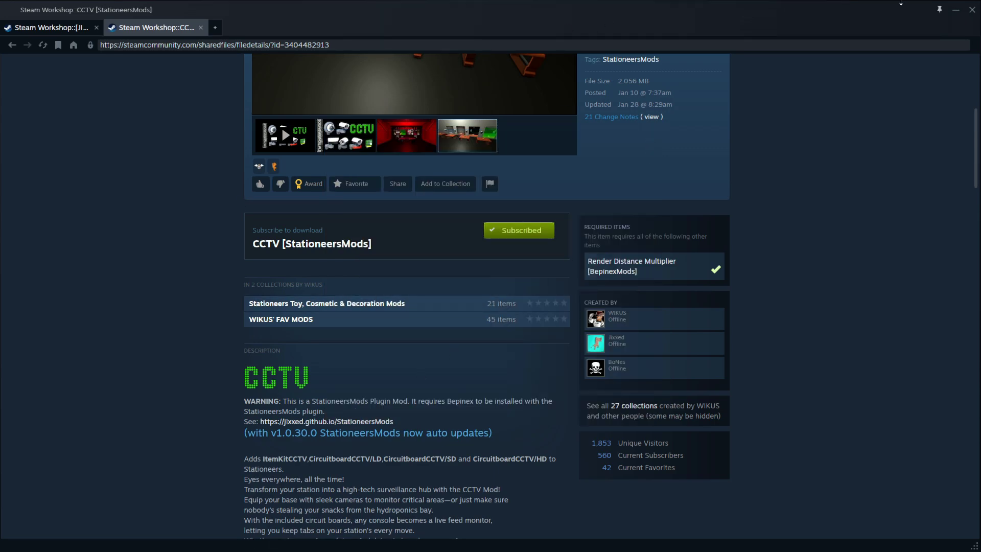
click(955, 10)
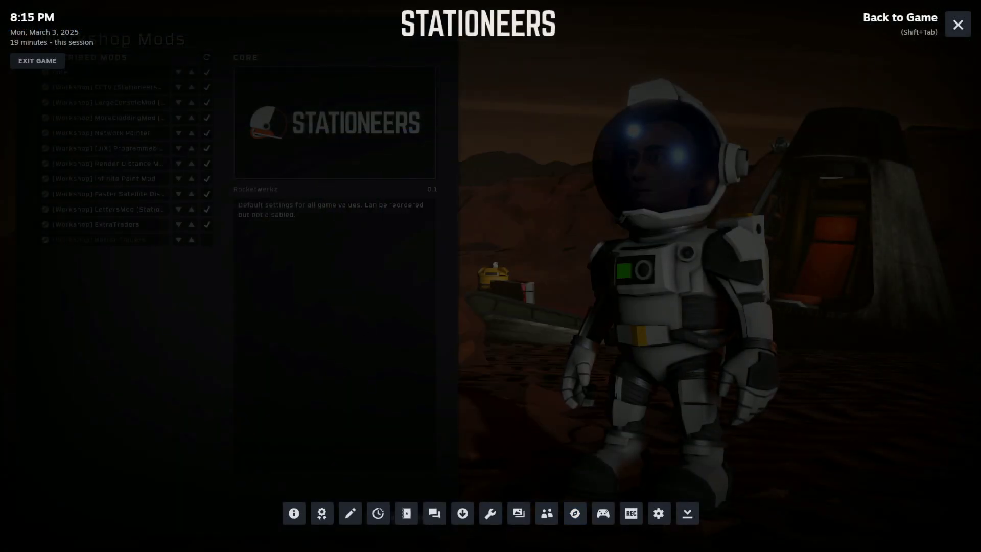
click(968, 32)
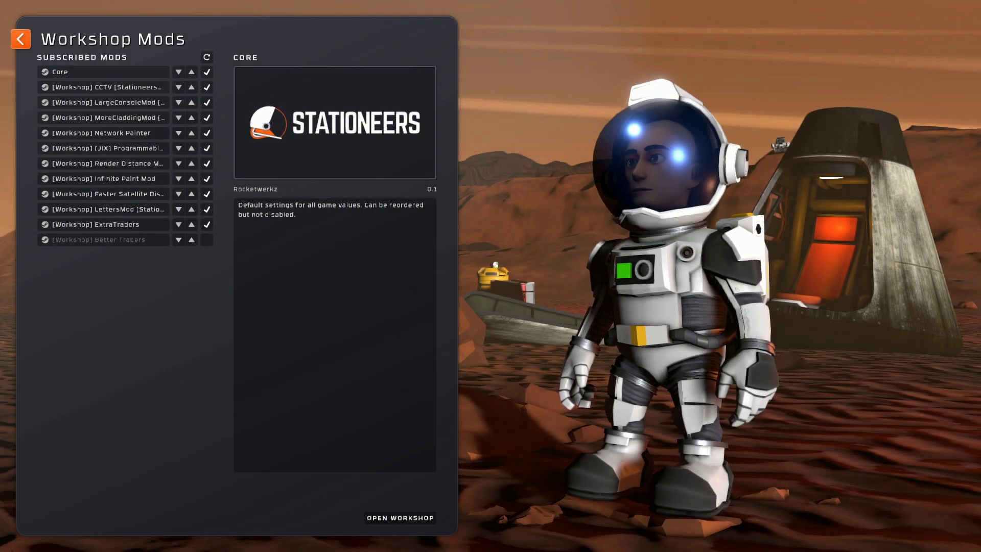
key(alt+Tab)
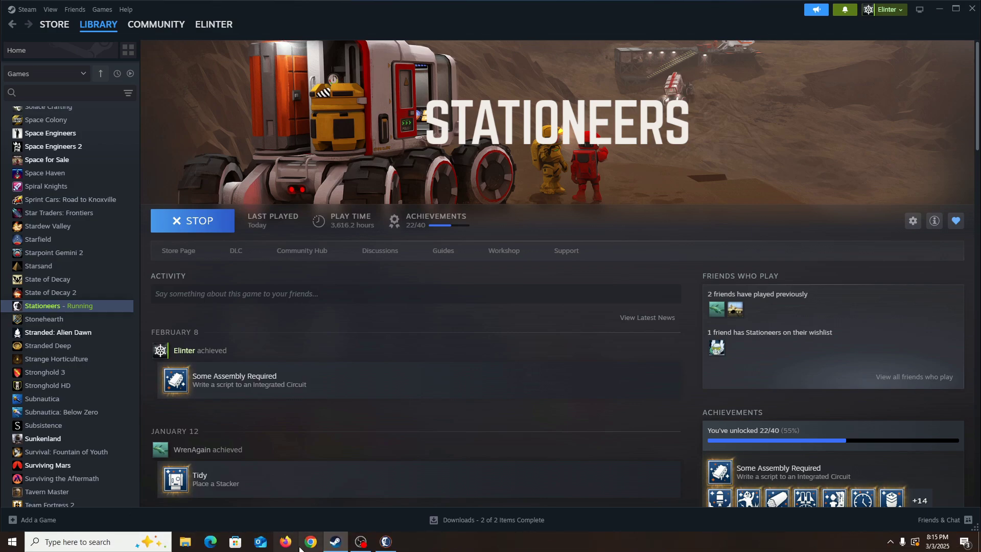
Search 'bepinex' in Firefox and open the BepInEx/BepInEx GitHub repository
click(287, 542)
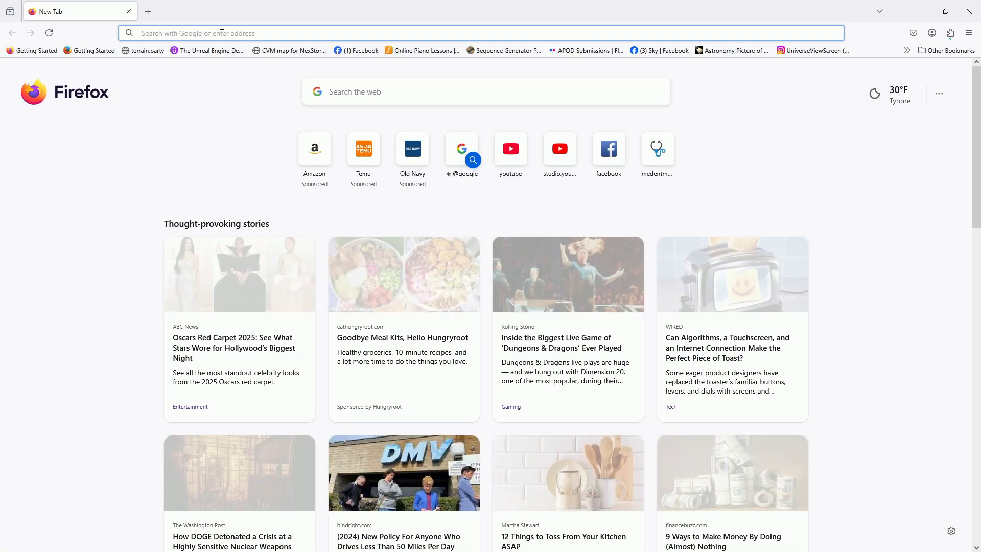
click(219, 32)
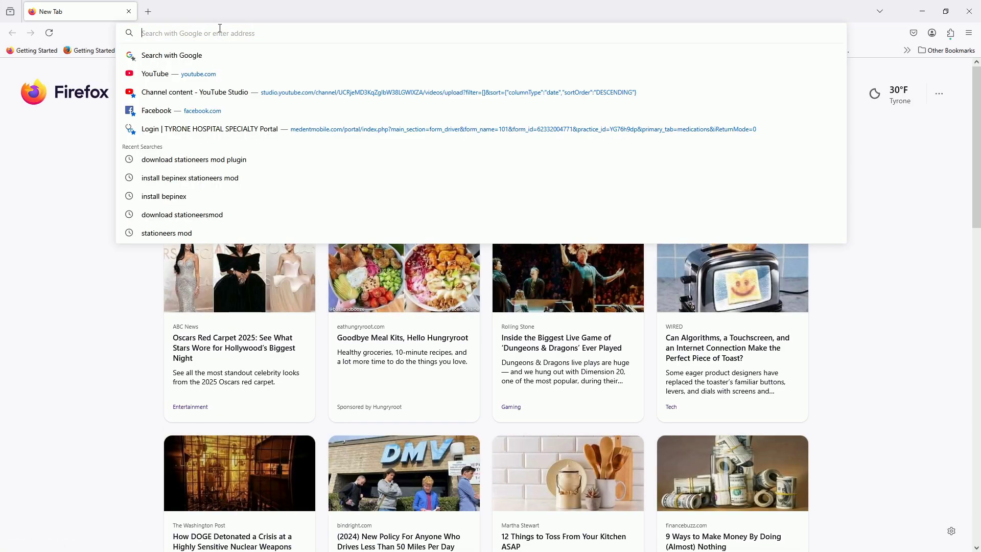
text(b)
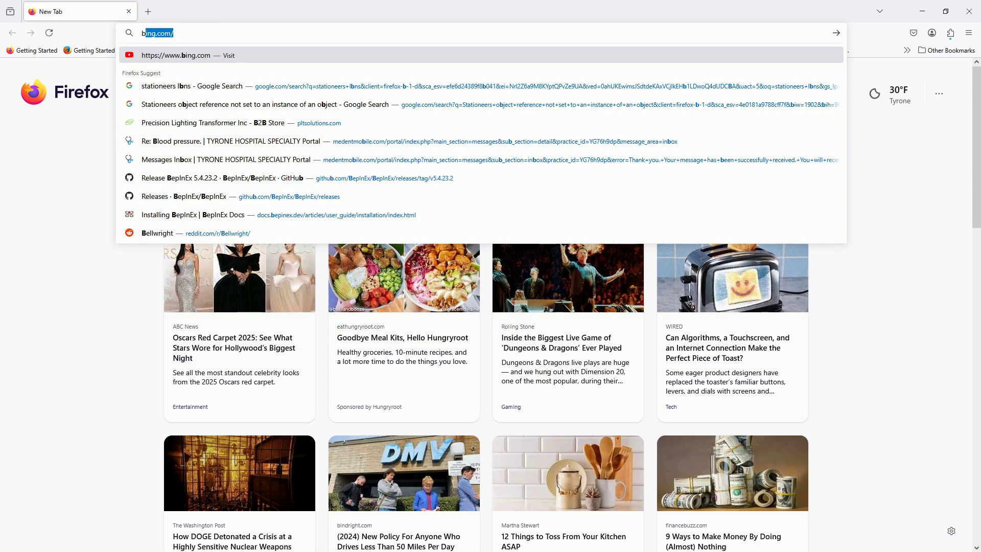
text(pen)
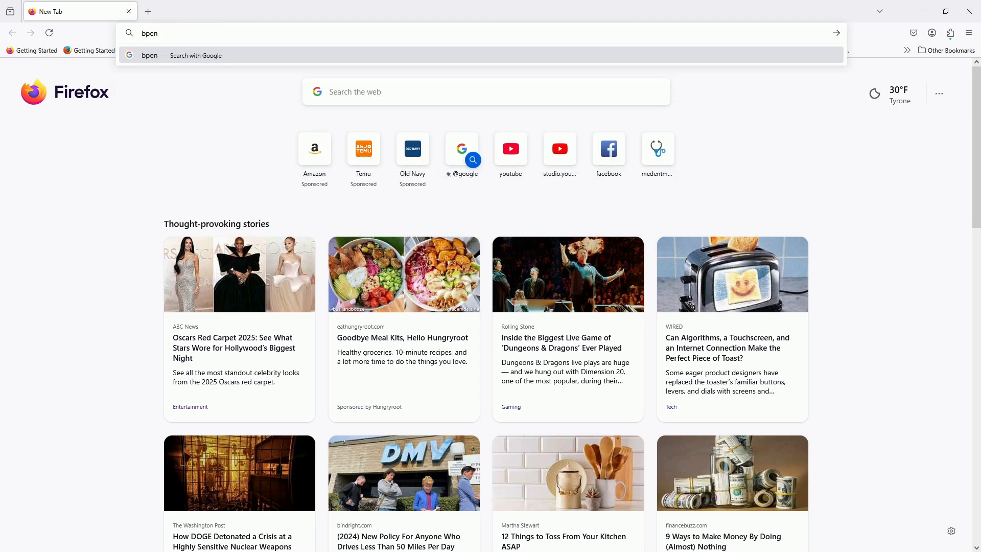
key(BackSpace)
key(BackSpace)
key(BackSpace)
text(epine)
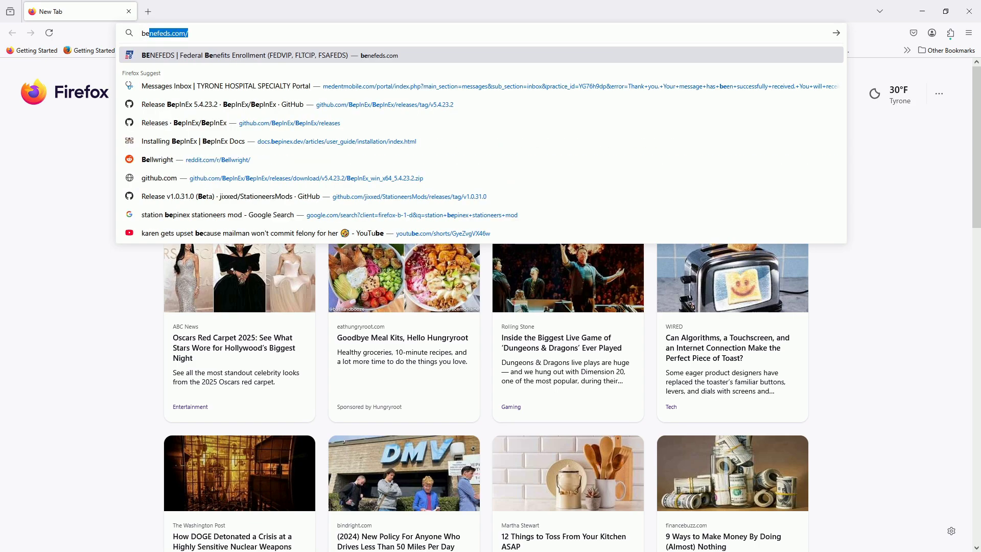
text(x)
key(Return)
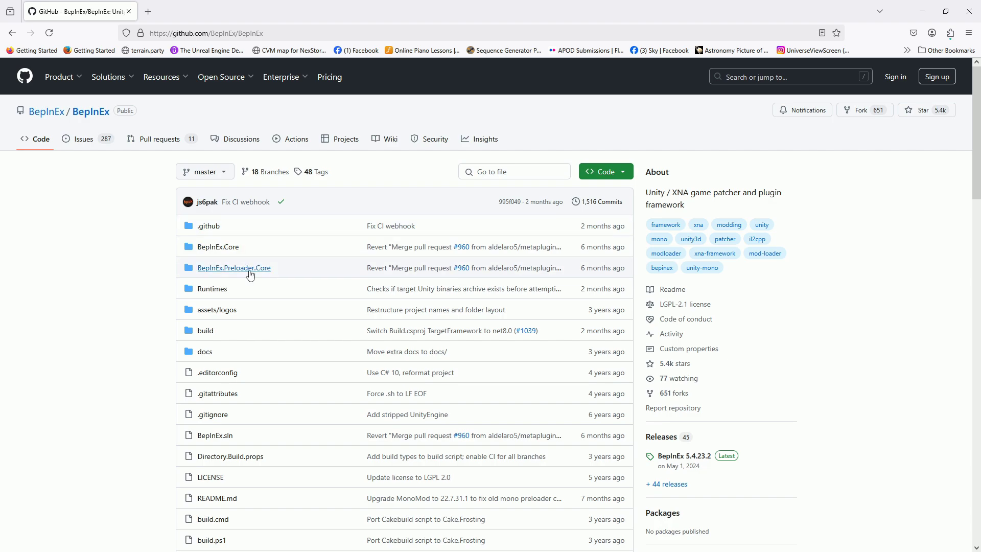
Skim the BepInEx repository page, then reload it
scroll(304, 258, down, 2)
scroll(289, 294, down, 15)
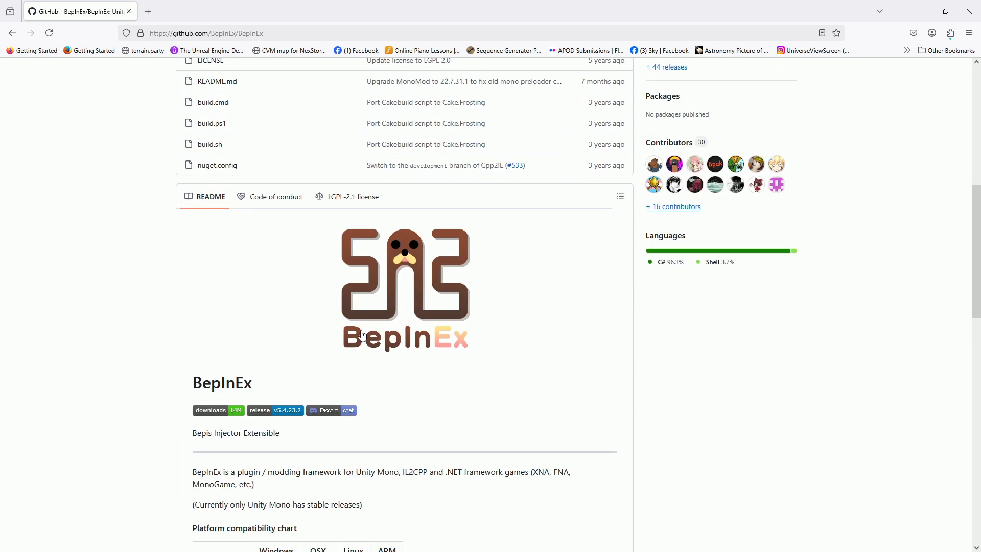
scroll(386, 324, down, 4)
scroll(381, 317, up, 18)
scroll(310, 241, up, 4)
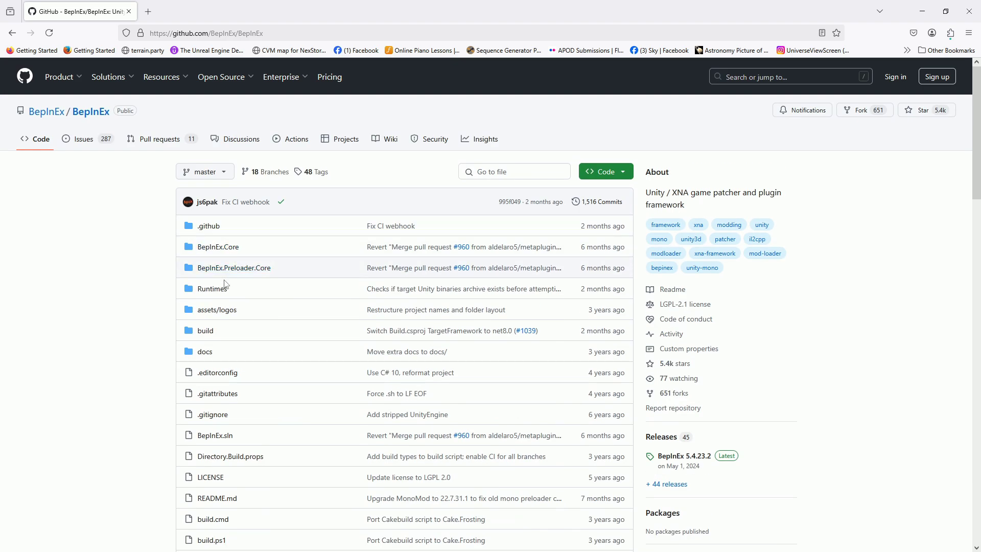
click(91, 113)
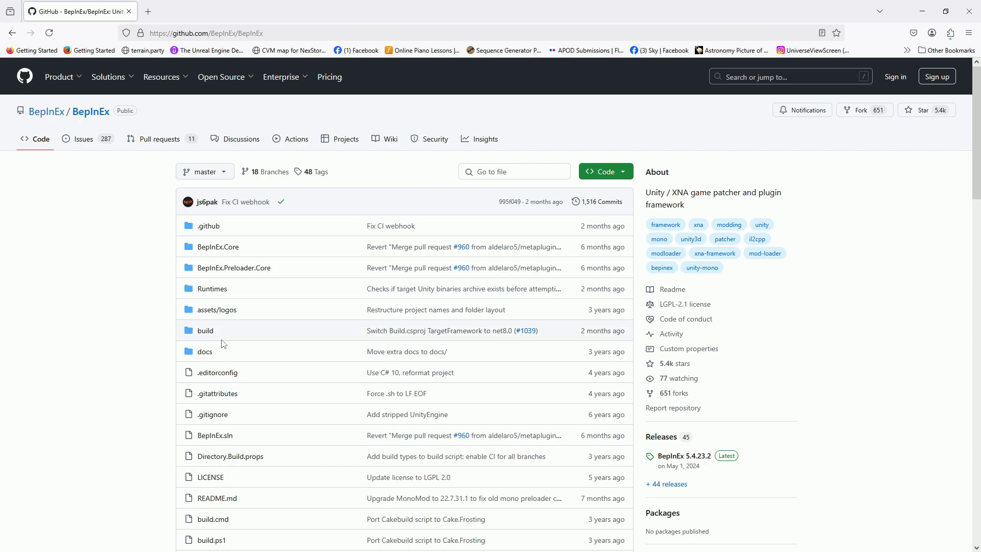
Read down through the BepInEx README and return to the top of the page
scroll(350, 365, down, 2)
scroll(456, 372, up, 2)
scroll(255, 368, down, 15)
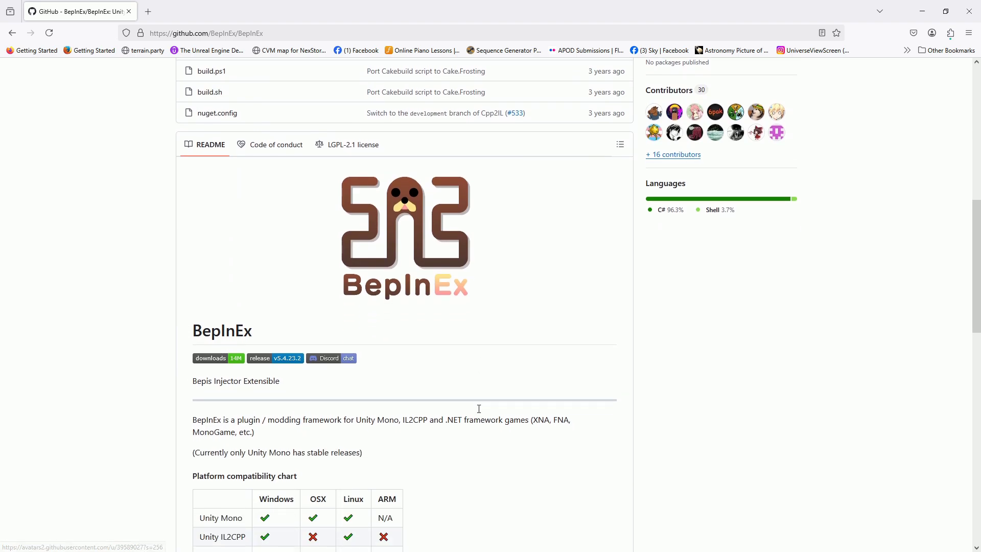
scroll(479, 412, down, 7)
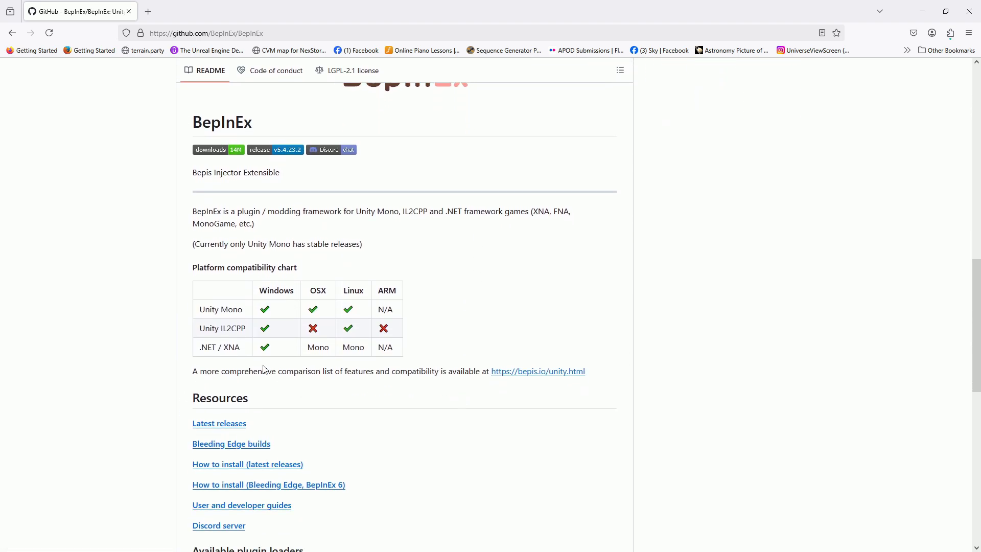
scroll(431, 400, down, 10)
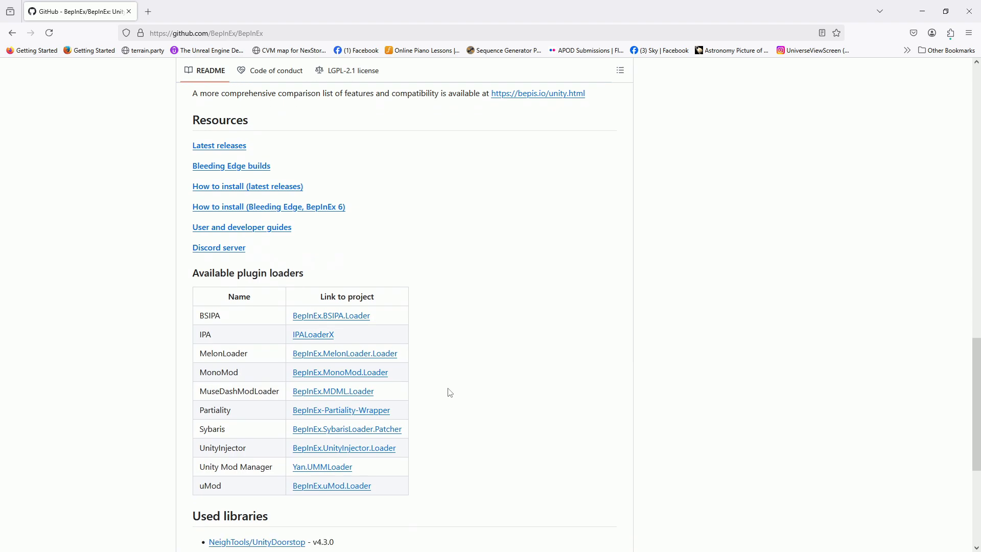
scroll(449, 393, down, 9)
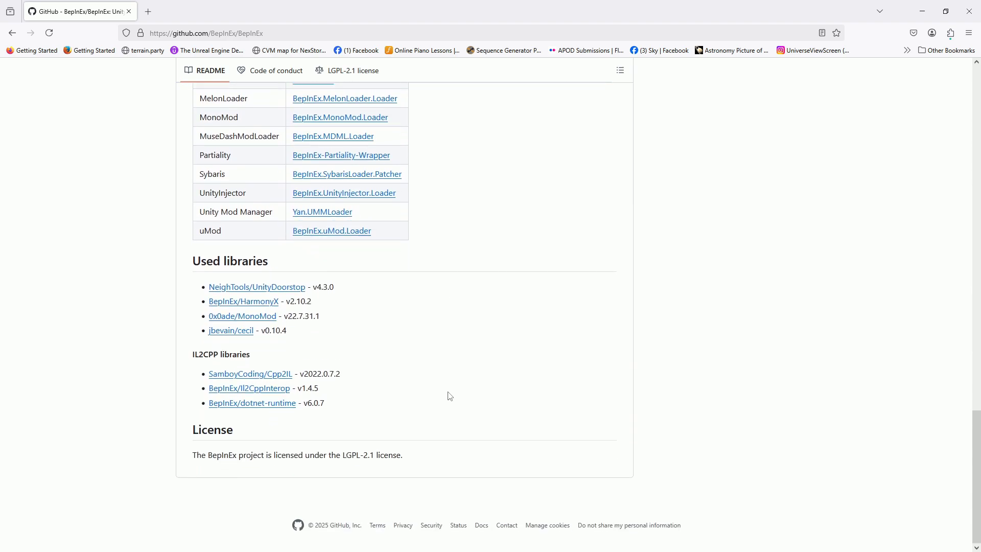
key(Home)
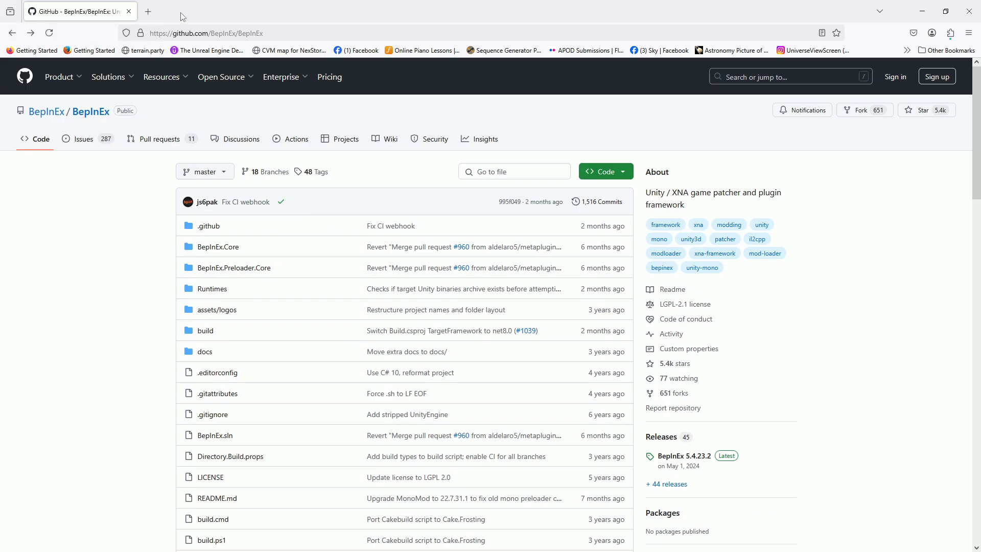
Close Firefox, go back from Workshop Mods to Stationeers' main menu, and load the Mars saved world
click(974, 14)
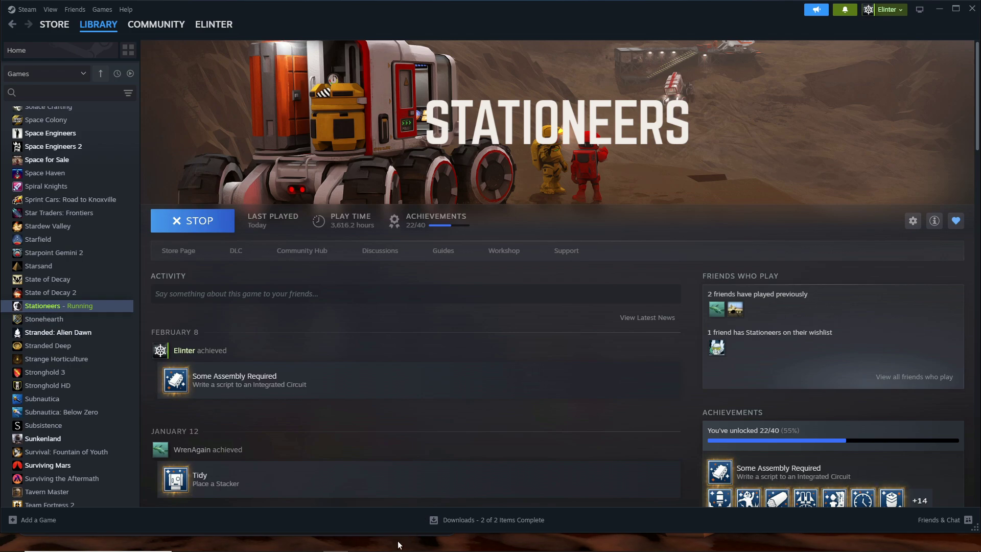
click(356, 546)
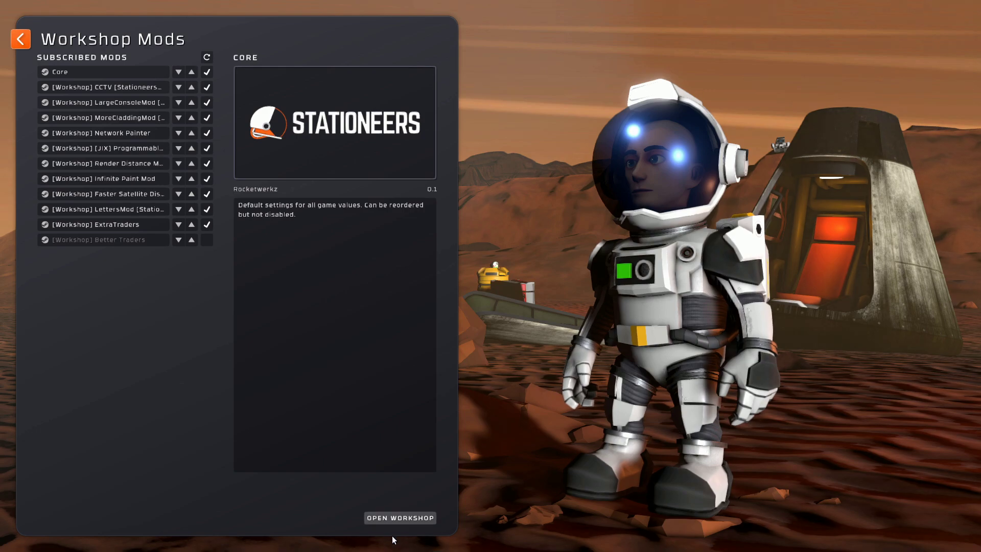
click(18, 41)
click(147, 207)
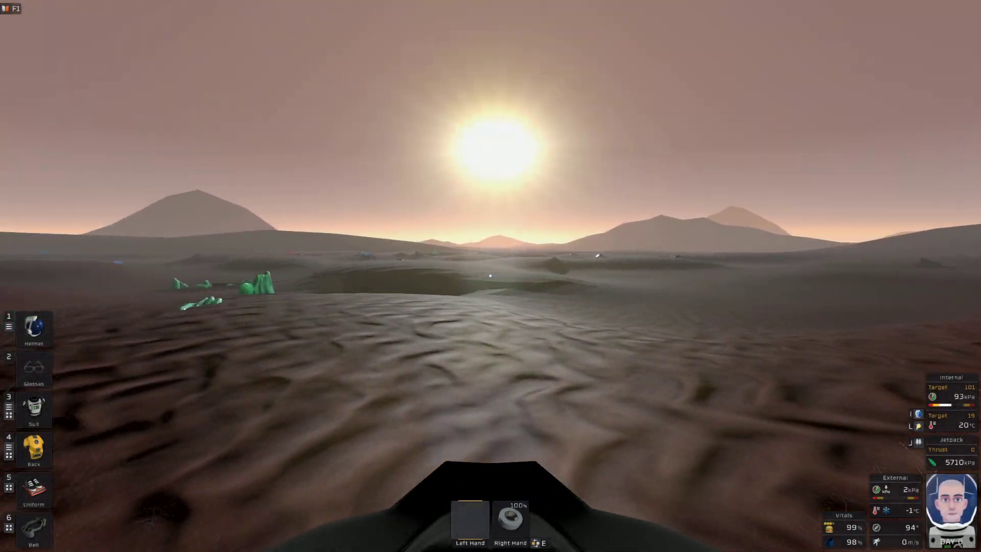
Walk across the Mars terrain to face the lander and capsule, then bring up the Stationpedia
key(w)
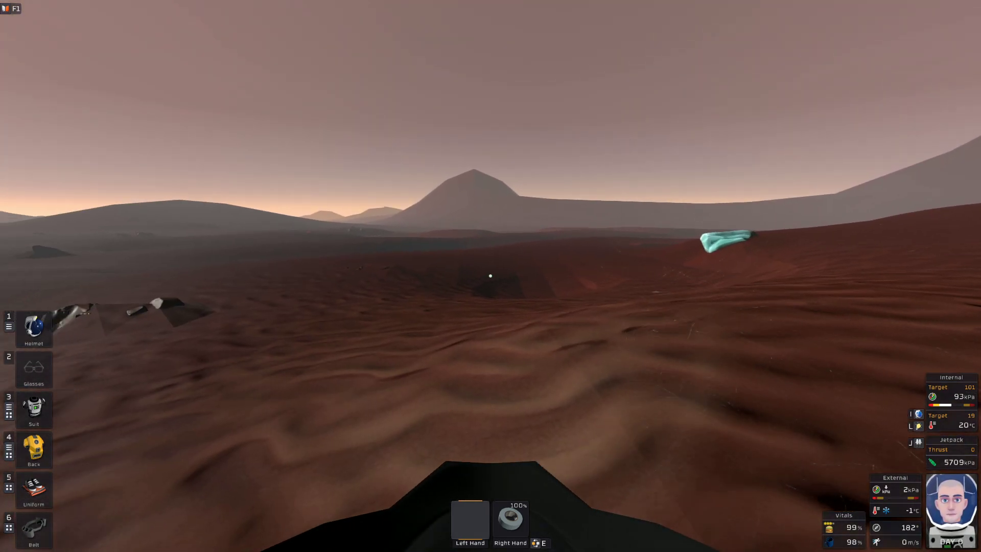
key(w)
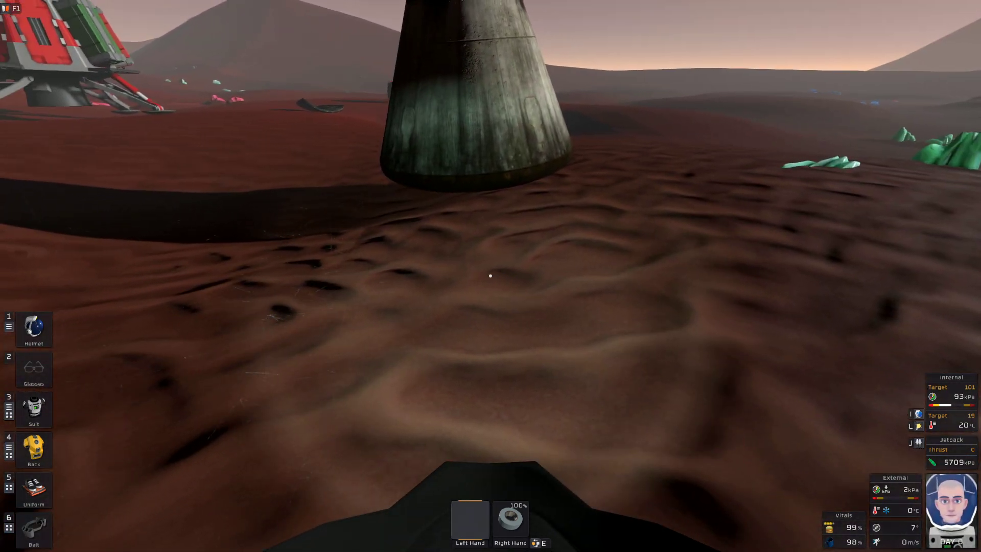
key(F1)
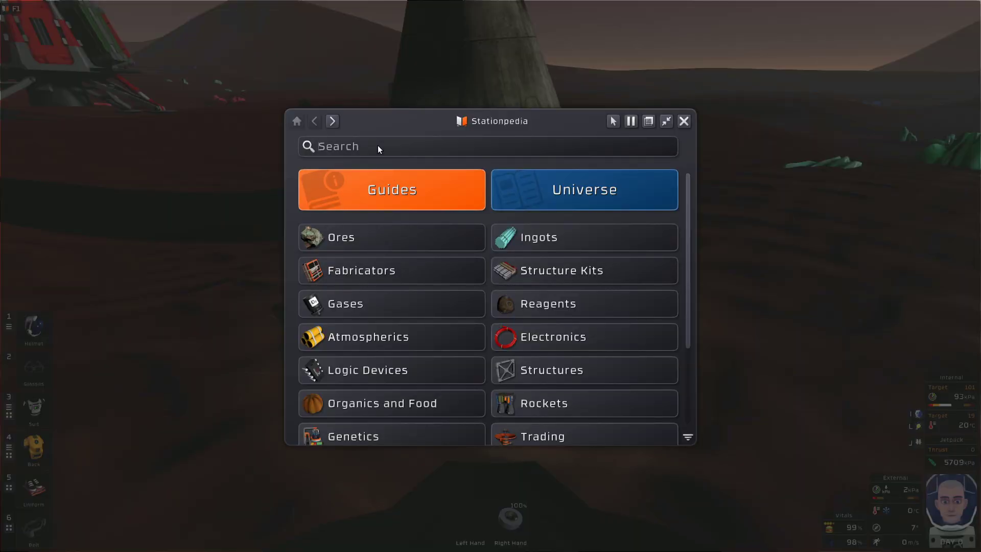
Search the Stationpedia for 'cctv' to check the CCTV items are listed
text(cctv)
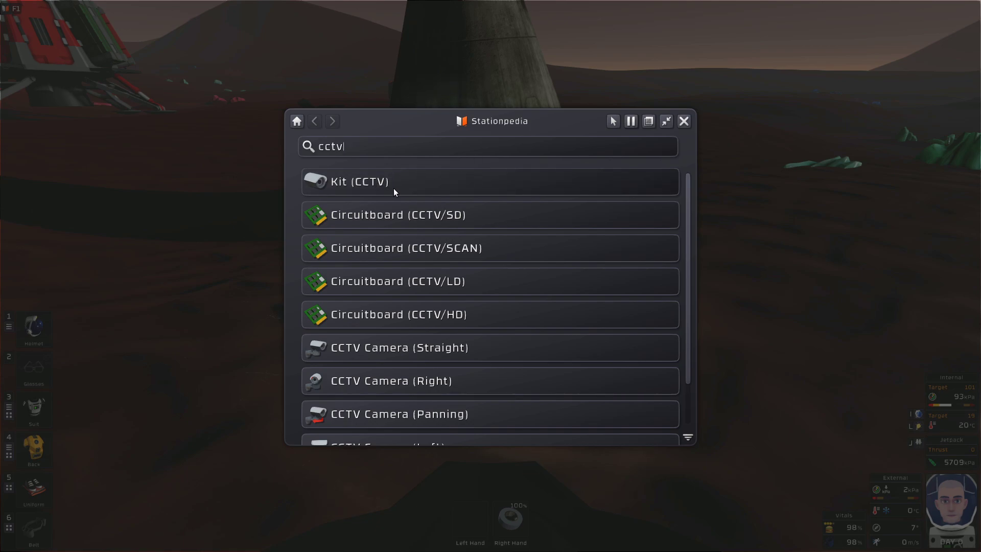
scroll(394, 189, down, 3)
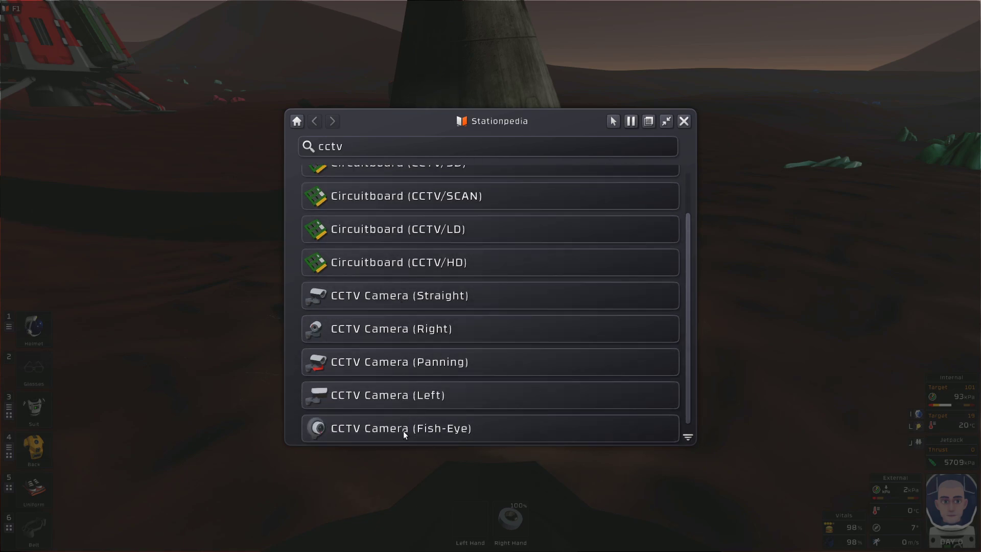
scroll(403, 358, up, 3)
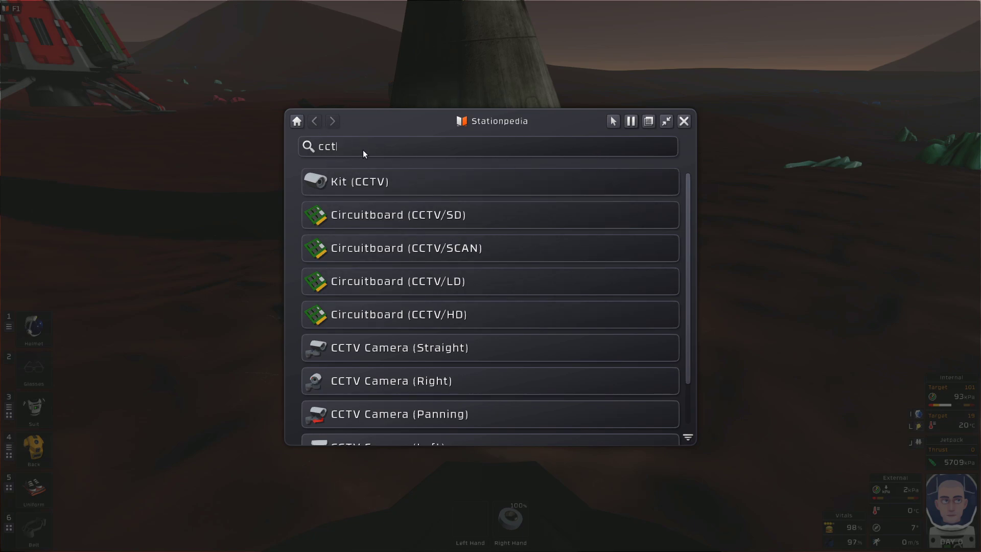
Search 'sign' and read through the Programmable Sign 1x2 entry
key(BackSpace)
key(BackSpace)
key(BackSpace)
key(BackSpace)
text(sign)
scroll(427, 294, down, 2)
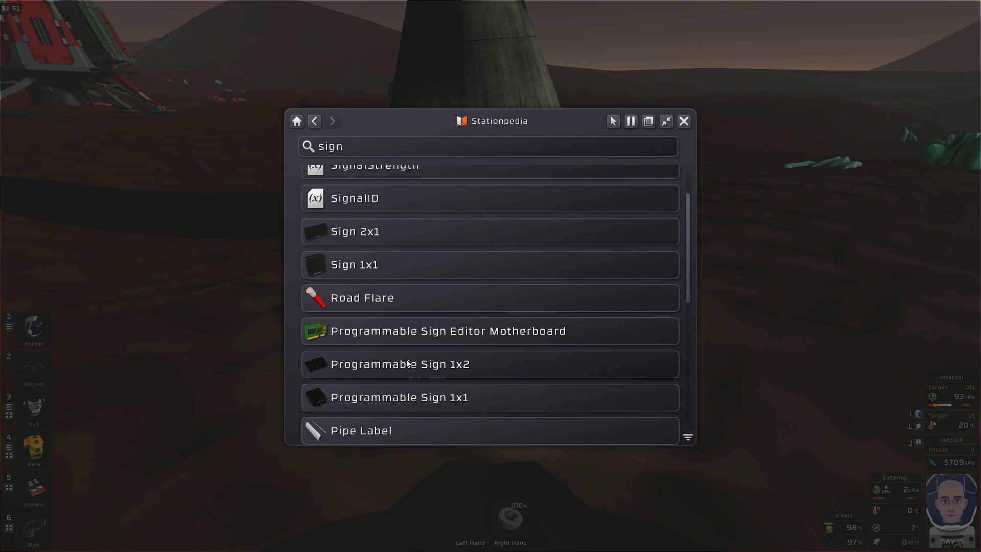
click(408, 364)
scroll(483, 283, down, 10)
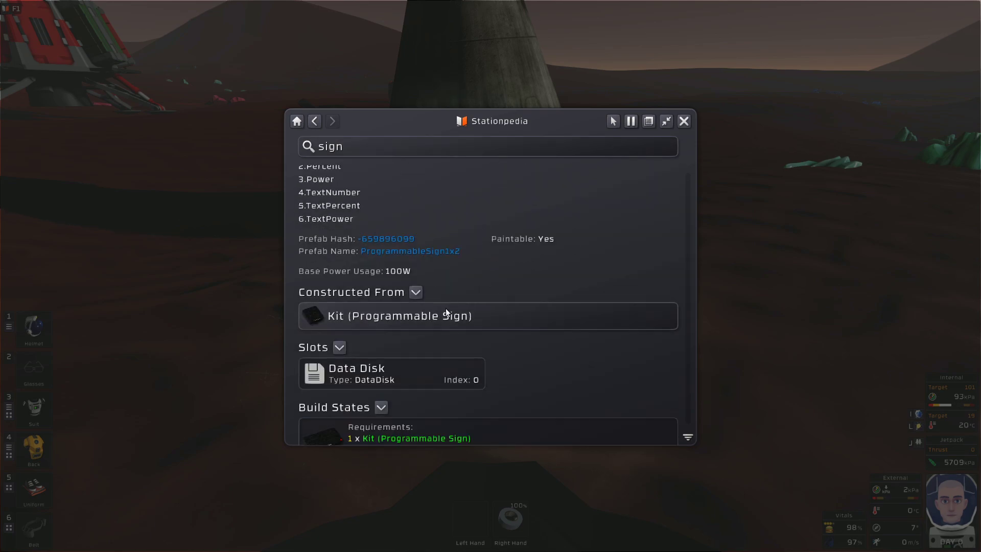
scroll(444, 332, up, 9)
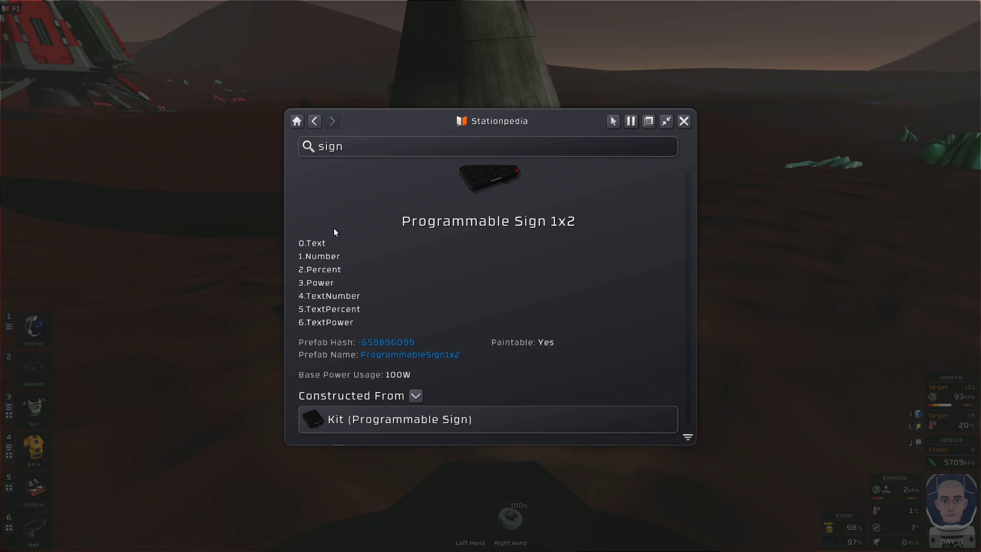
scroll(493, 307, down, 9)
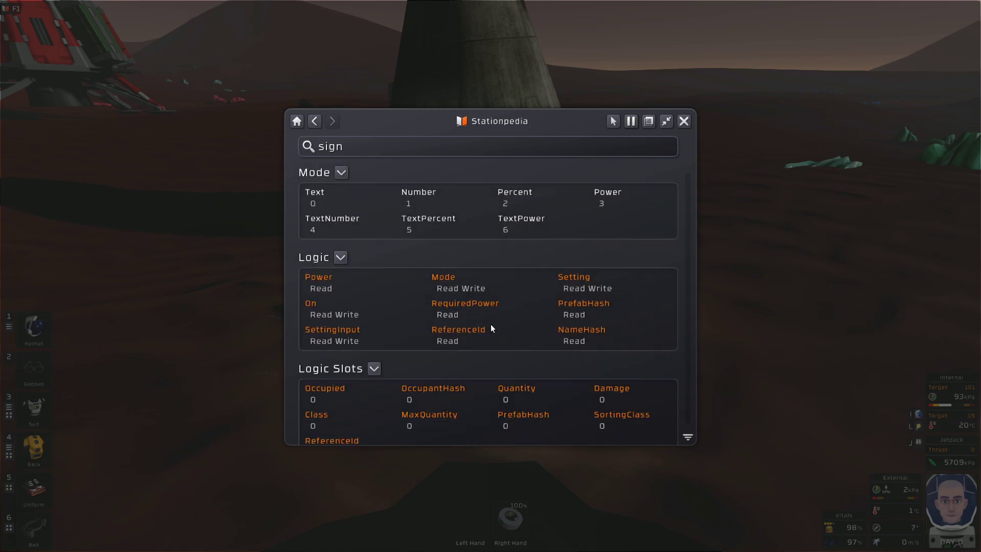
scroll(490, 328, down, 3)
scroll(496, 336, up, 5)
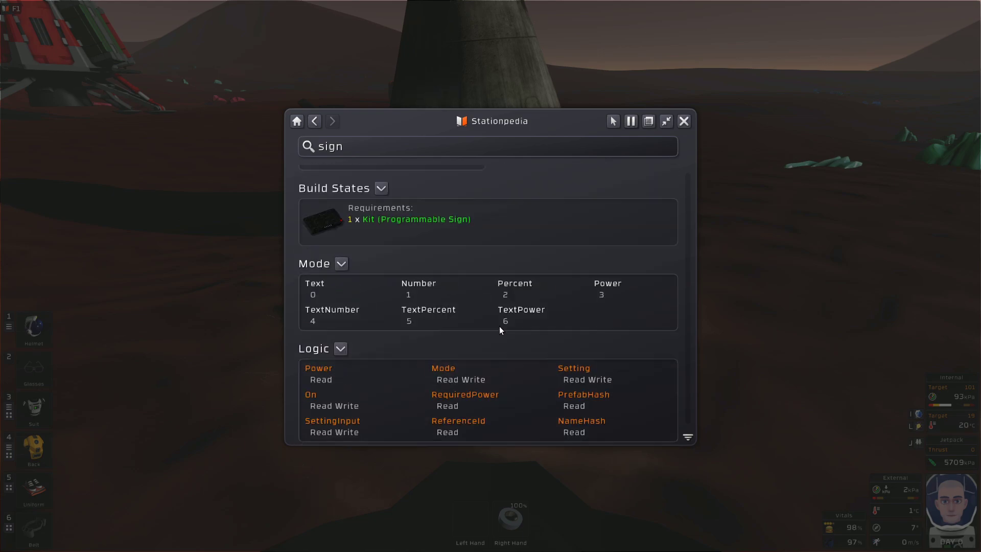
scroll(499, 326, up, 7)
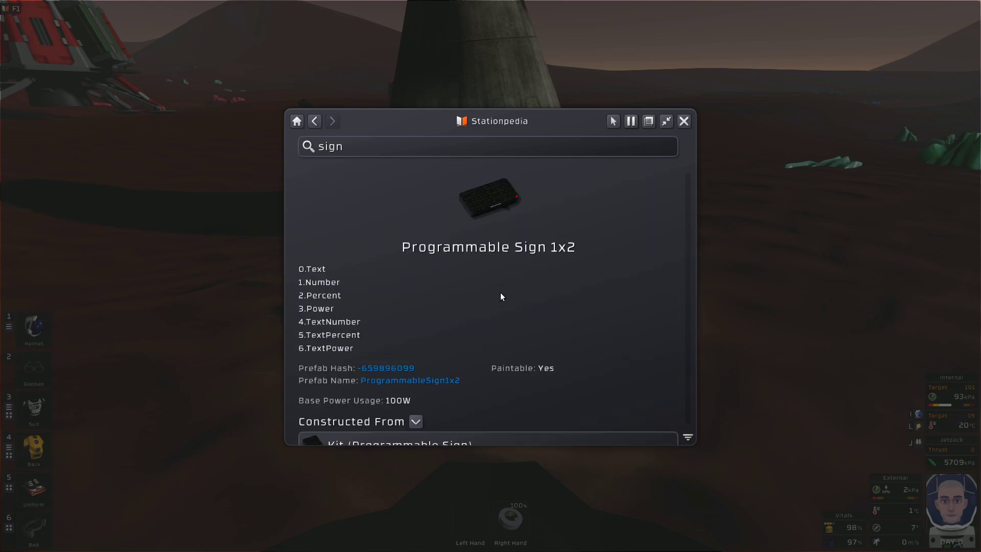
scroll(496, 286, down, 3)
scroll(519, 272, up, 3)
Close the Stationpedia and walk past the capsule and lander toward the pink crystals
key(F1)
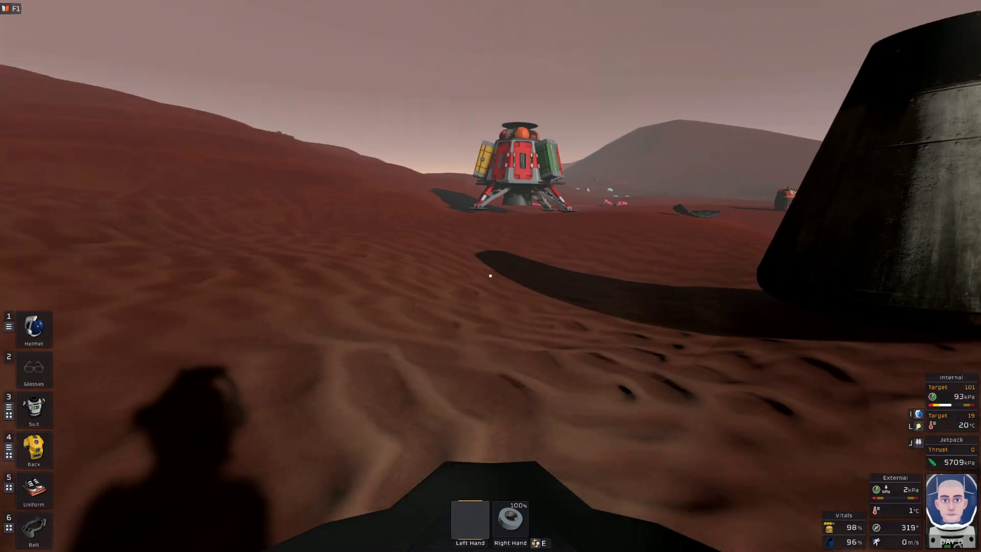
key(w)
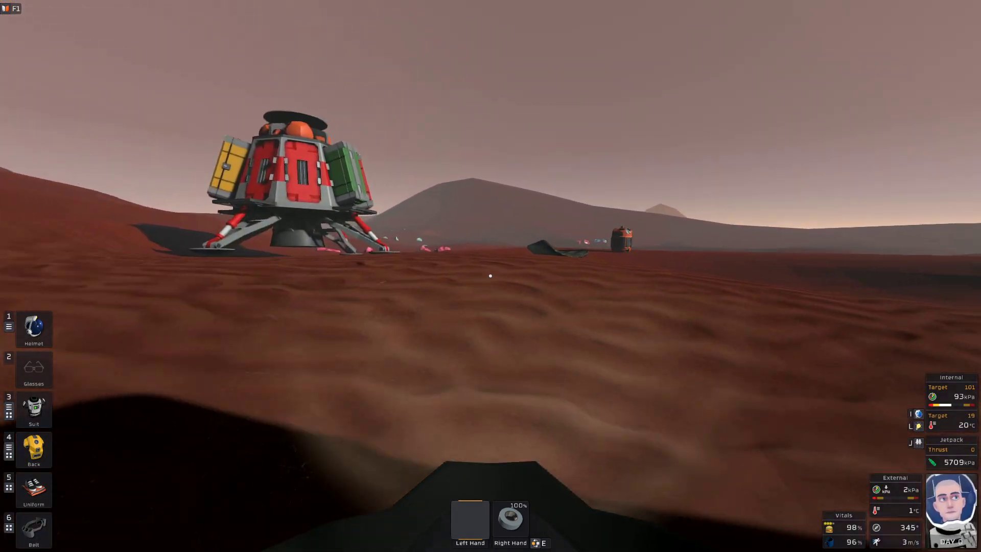
key(w)
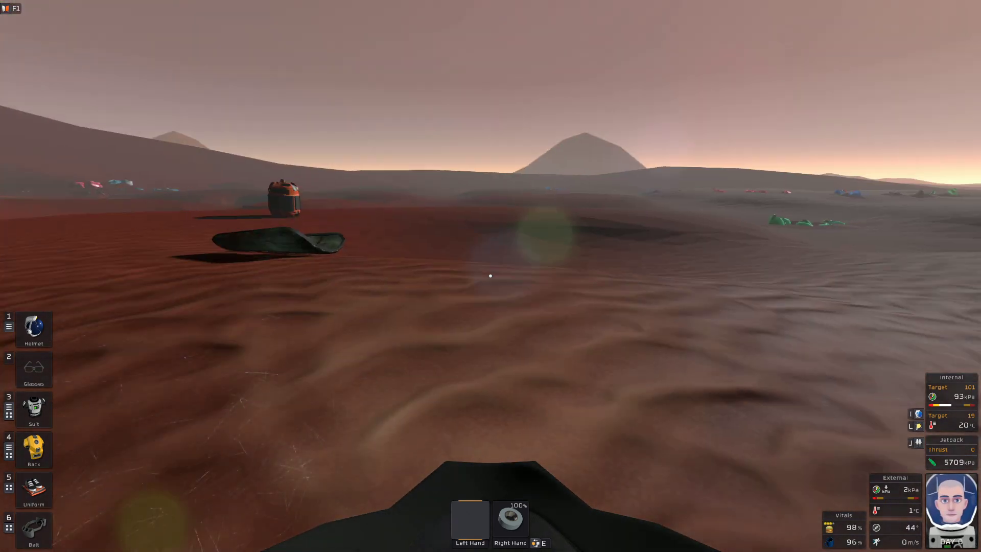
mouse_move(490, 276)
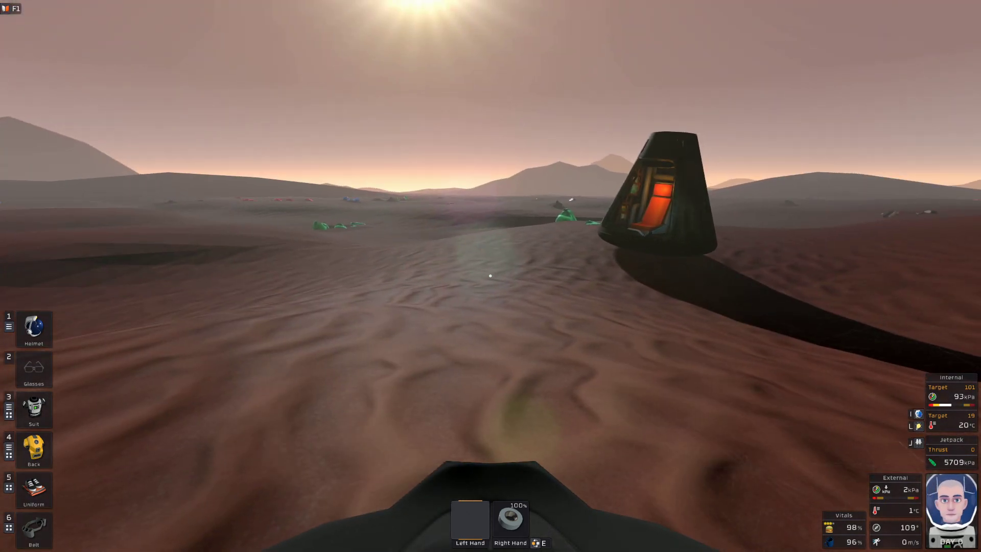
key(w)
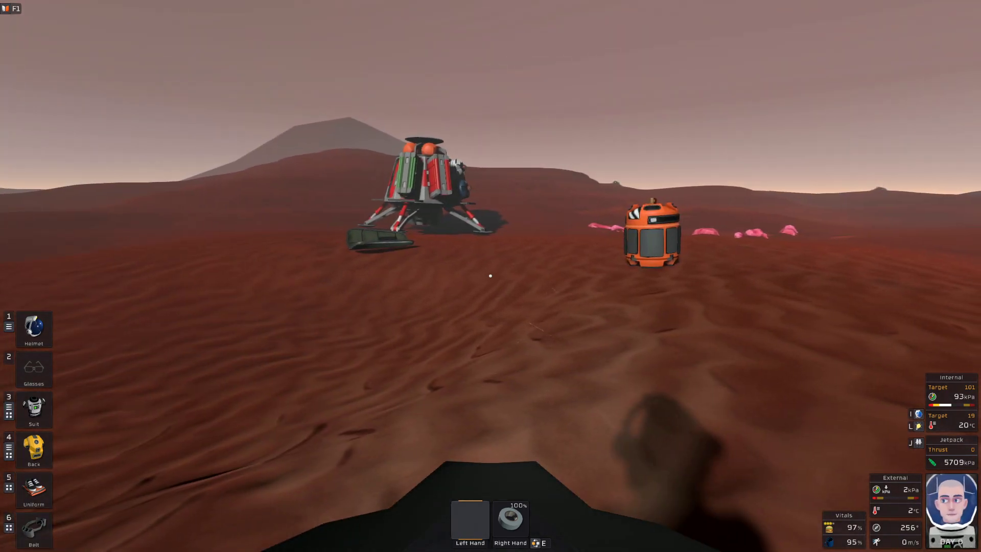
key(w)
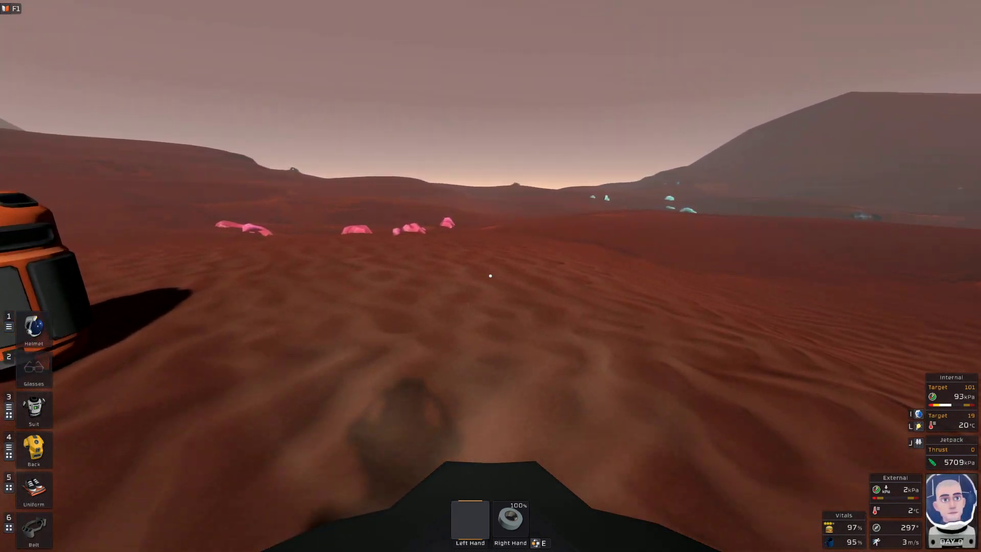